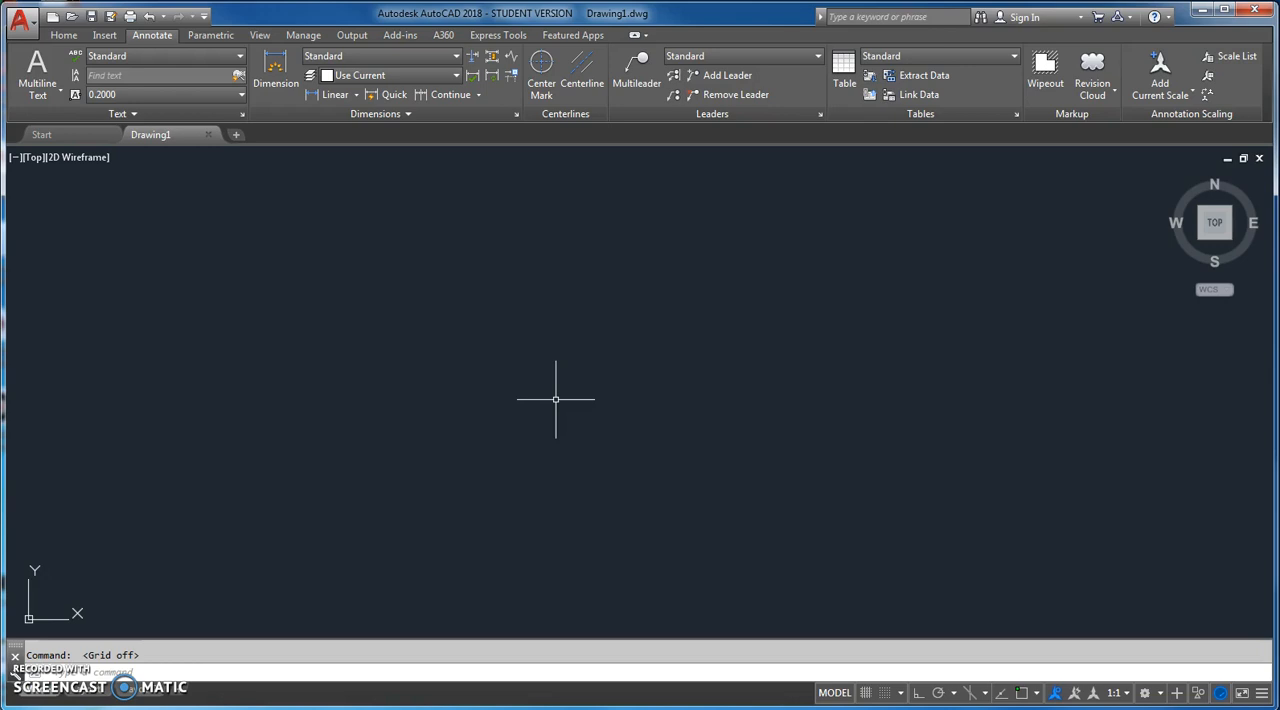
# Step: Create a new text style named MechText
pyautogui.write('style')
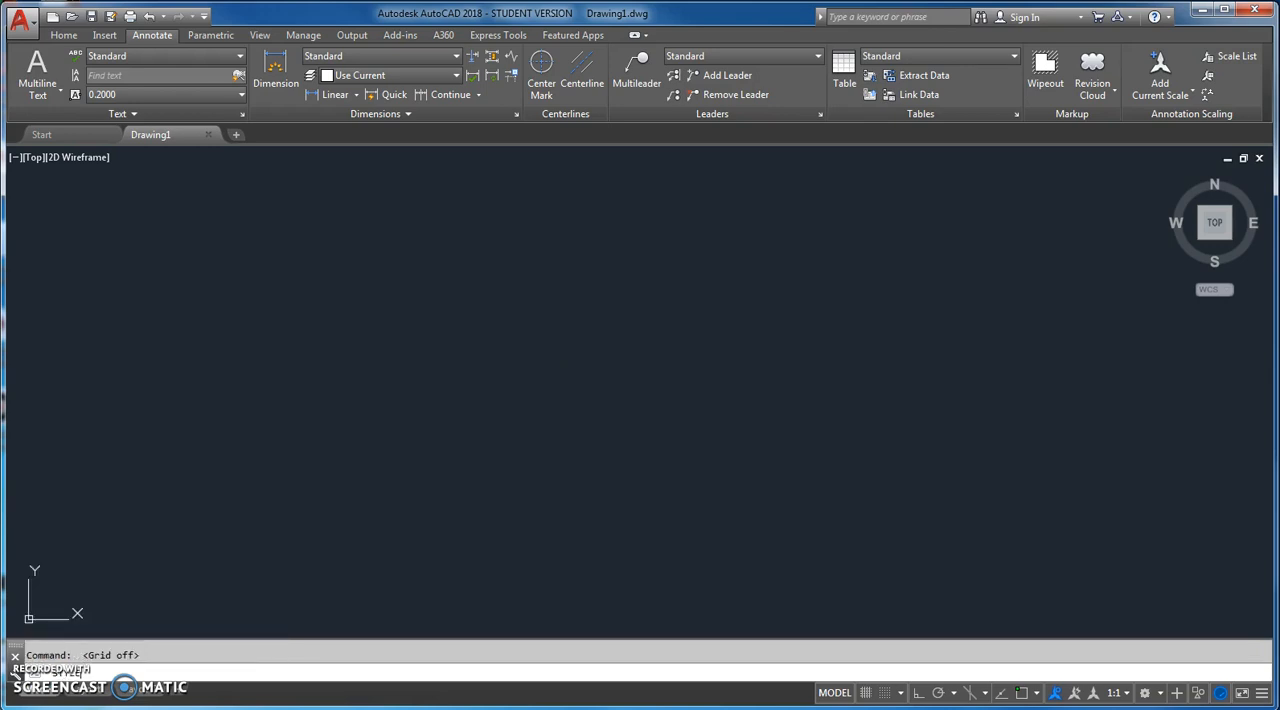
pyautogui.press('Return')
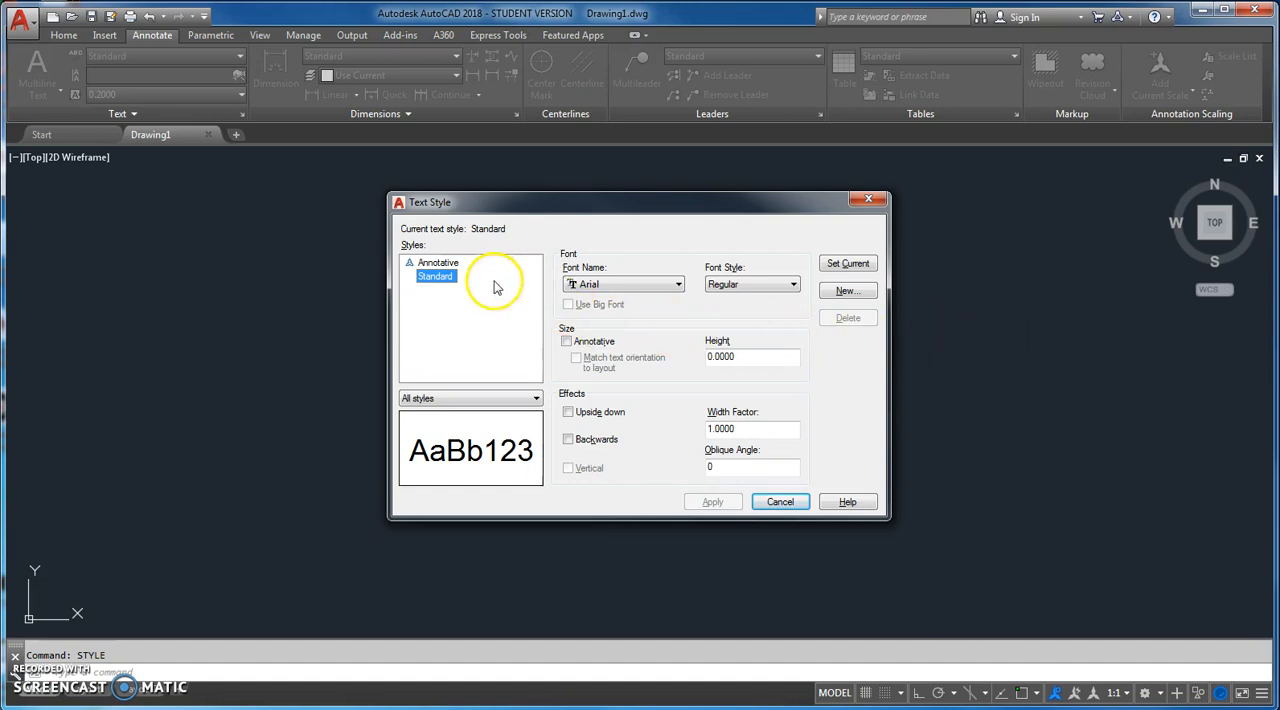
pyautogui.click(847, 291)
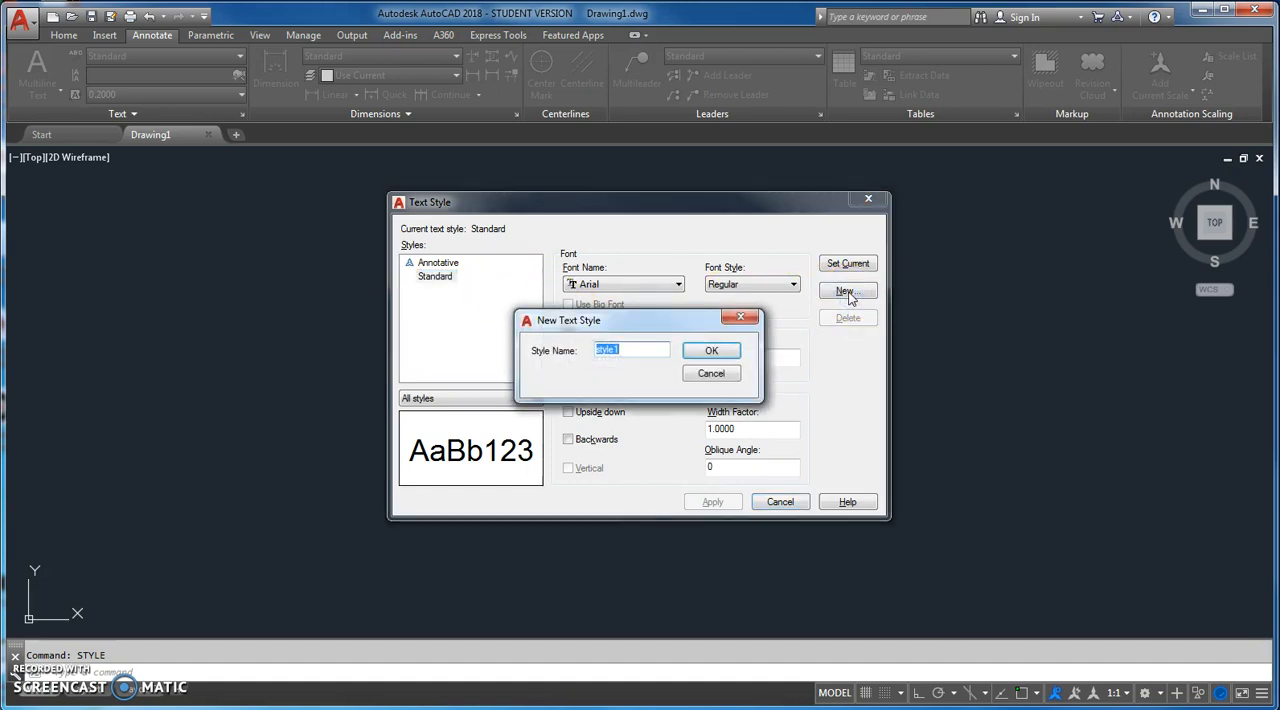
pyautogui.write('MechText')
pyautogui.click(711, 352)
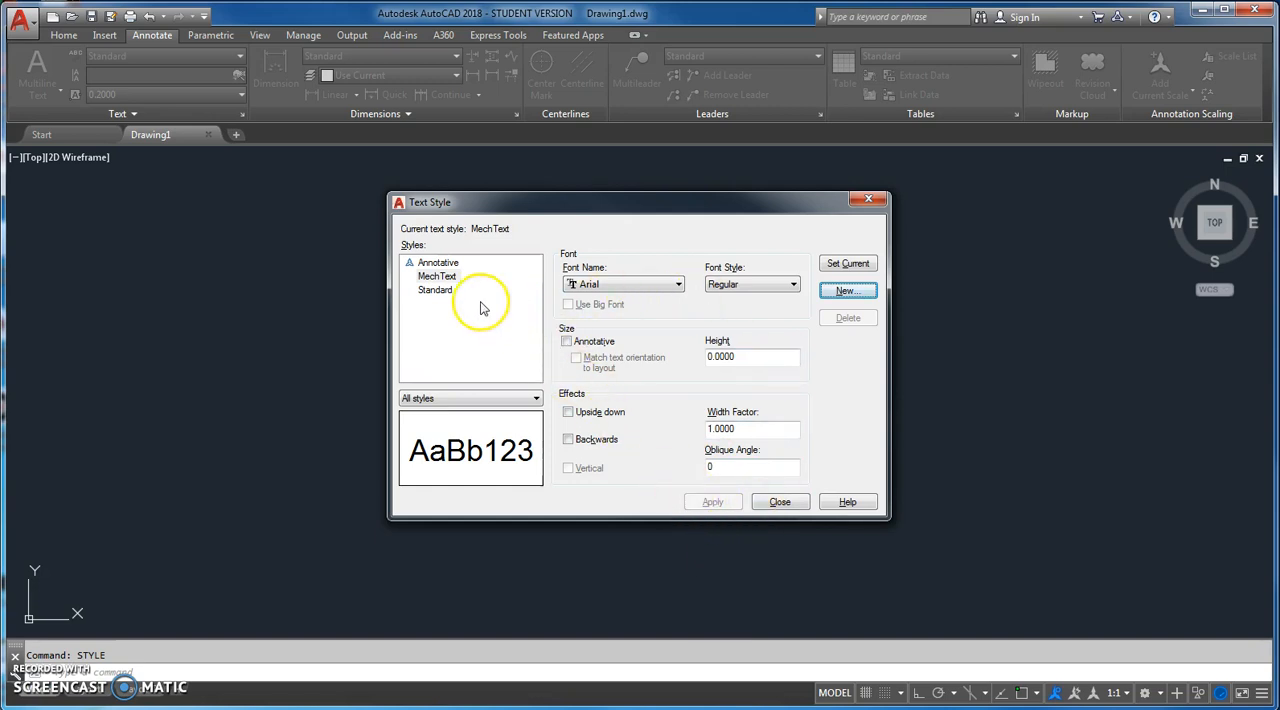
# Step: Add another new text style named ArchText
pyautogui.click(436, 276)
pyautogui.click(829, 292)
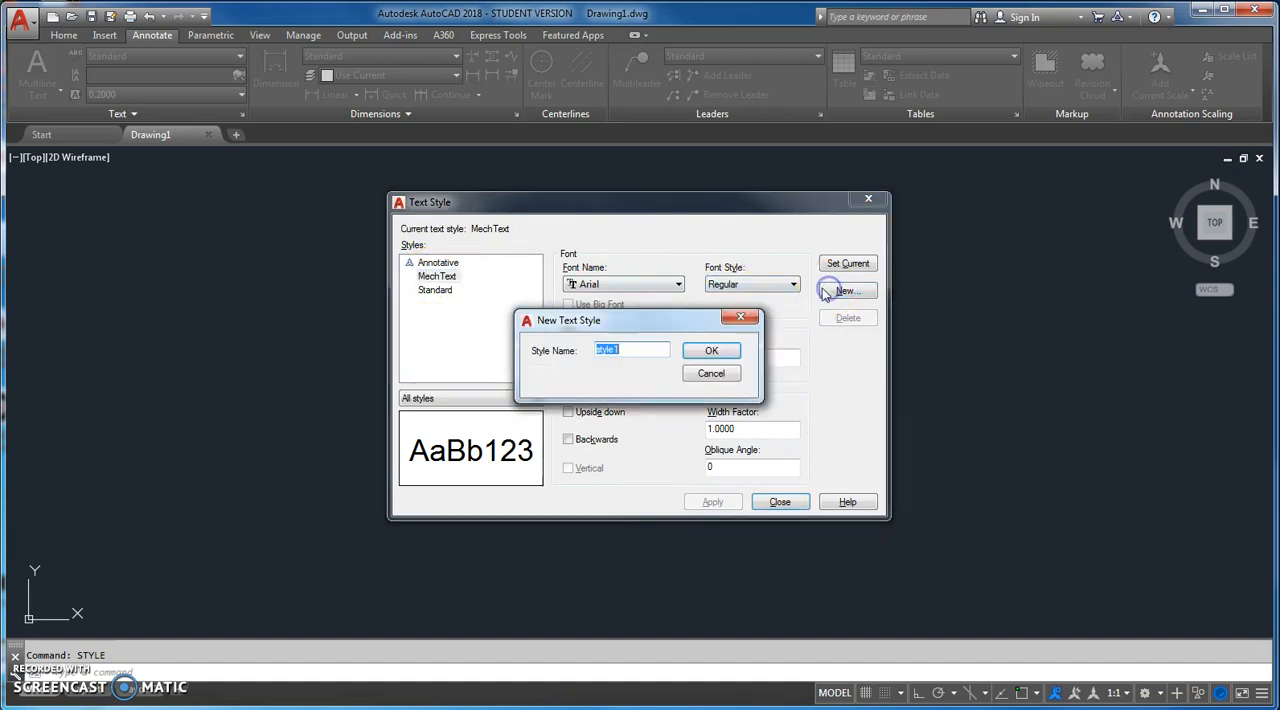
pyautogui.write('ARc')
pyautogui.press('BackSpace')
pyautogui.press('BackSpace')
pyautogui.write('rchText')
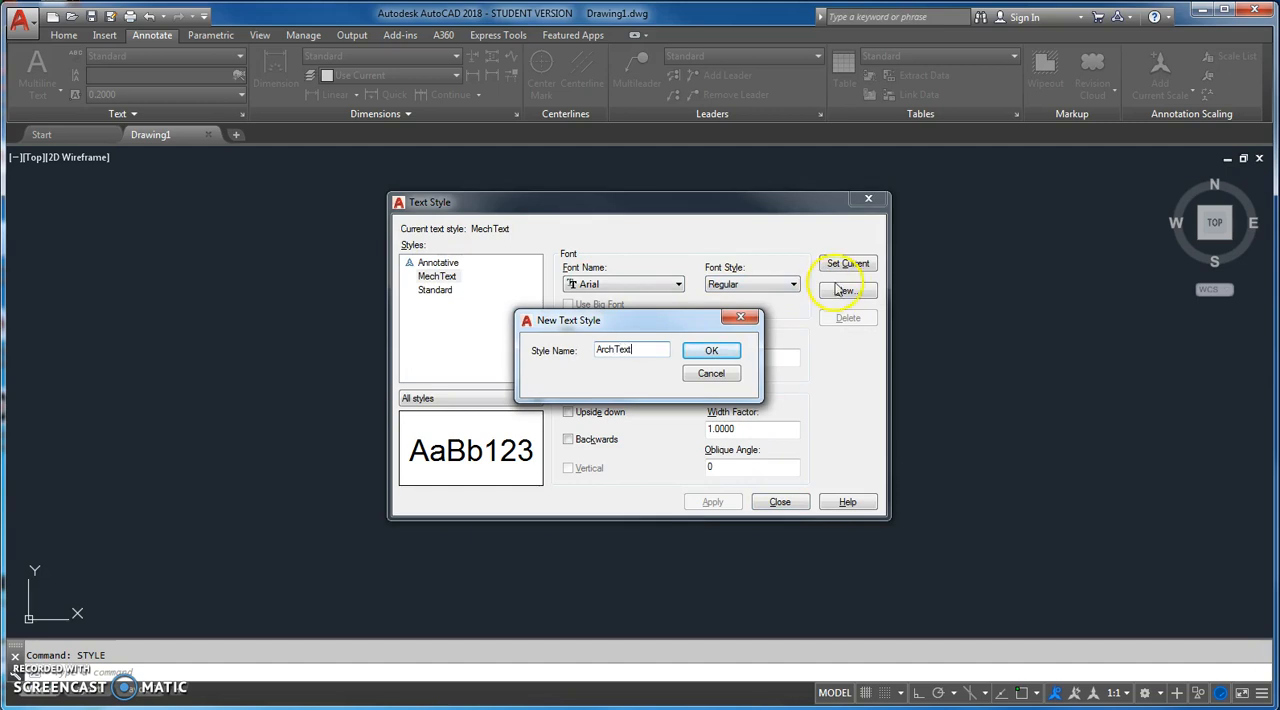
pyautogui.click(714, 349)
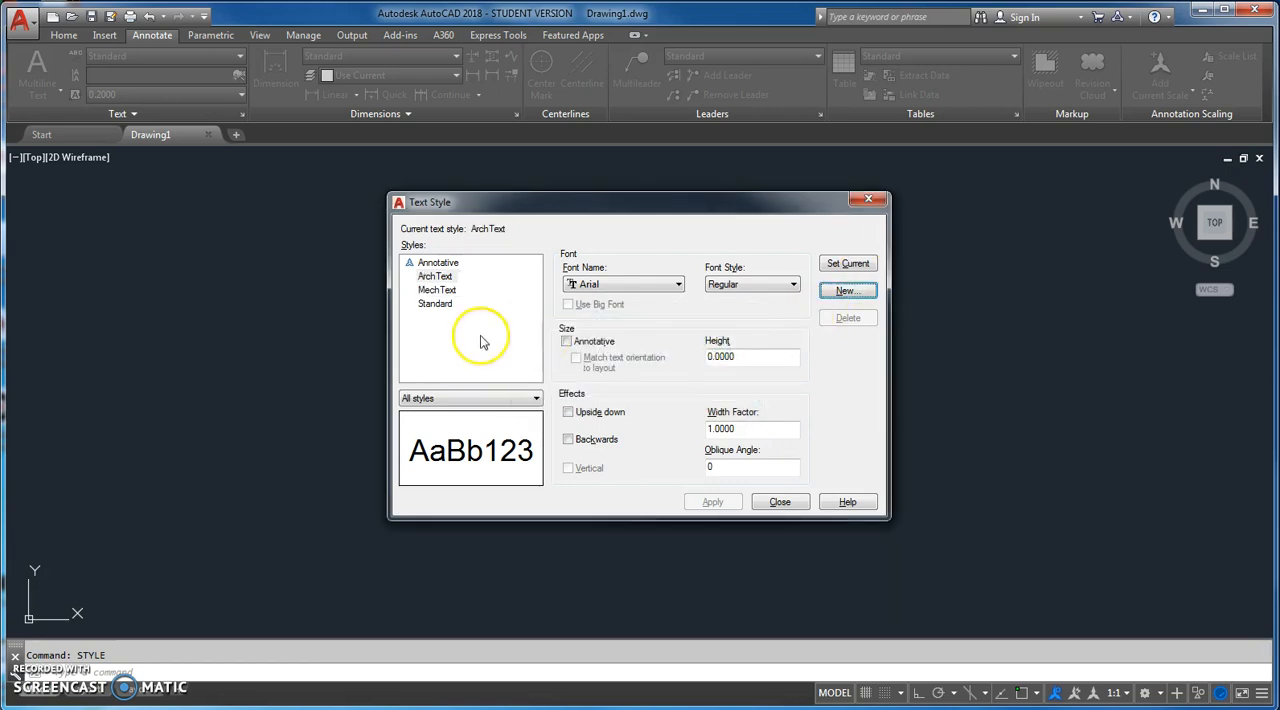
# Step: Set the ArchText style's font to Stylus BT, apply the change and close the text style settings
pyautogui.click(435, 276)
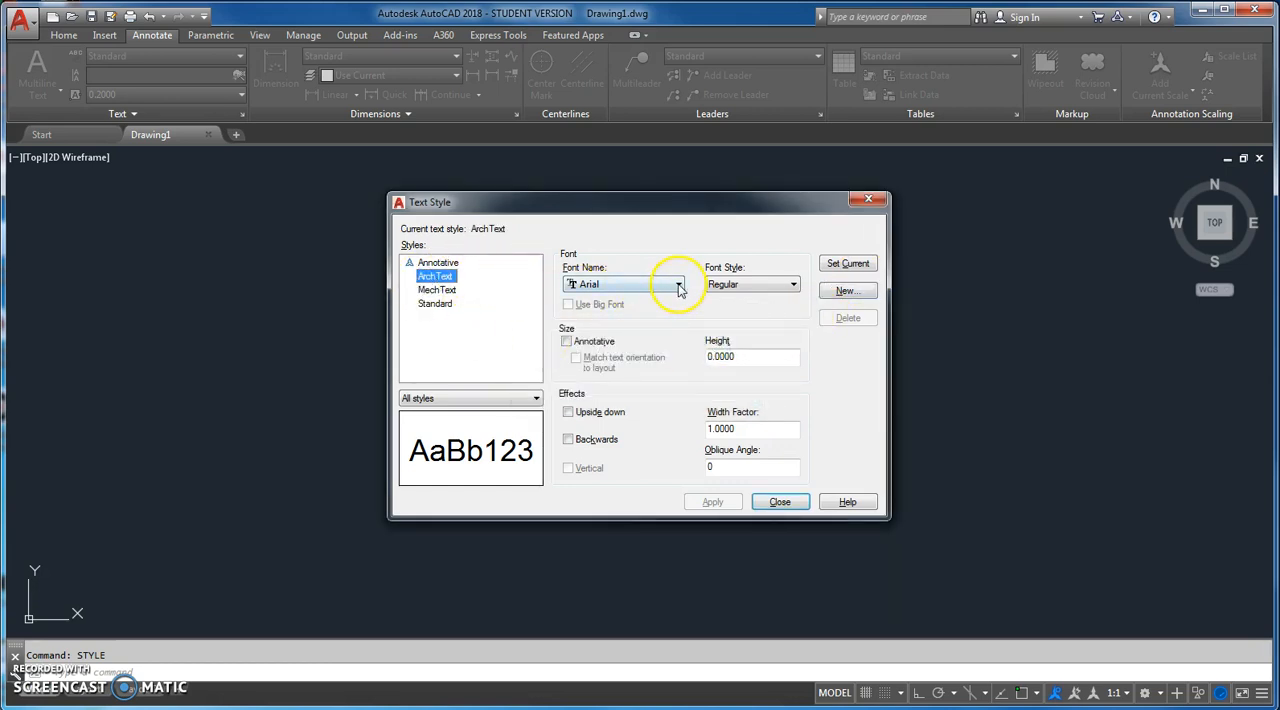
pyautogui.click(678, 284)
pyautogui.moveTo(734, 342); pyautogui.dragTo(712, 465)
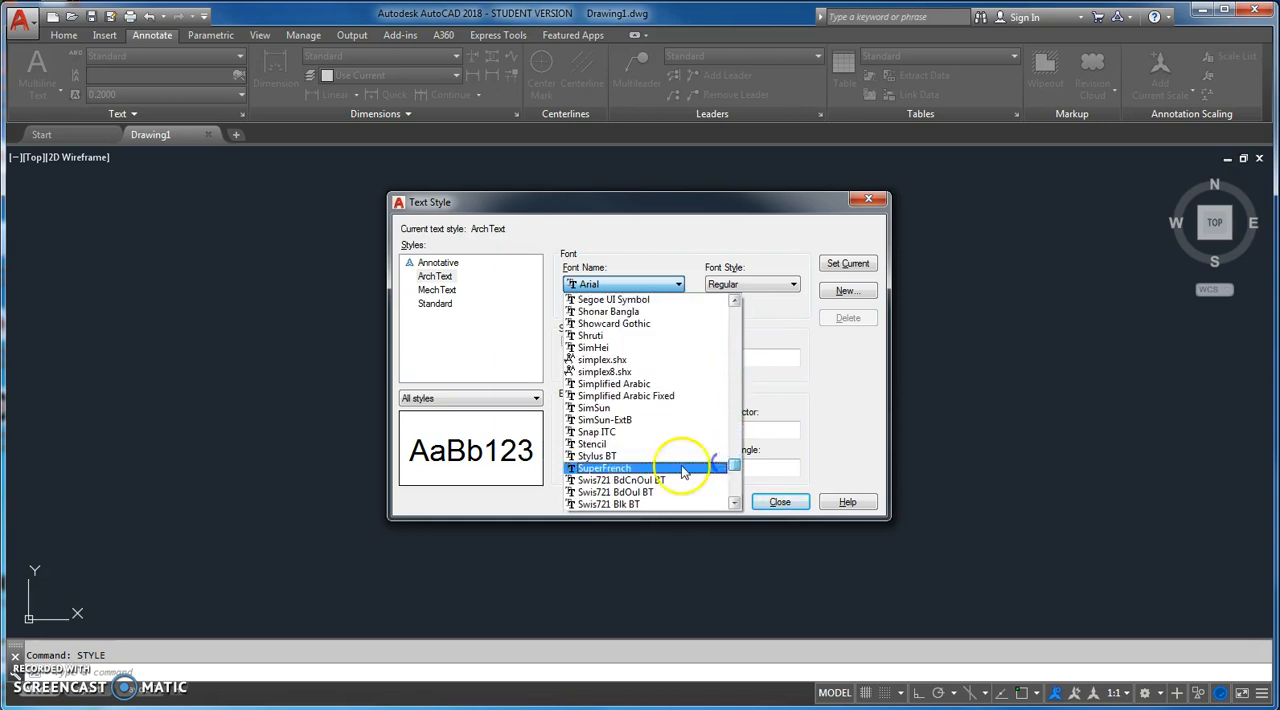
pyautogui.click(600, 456)
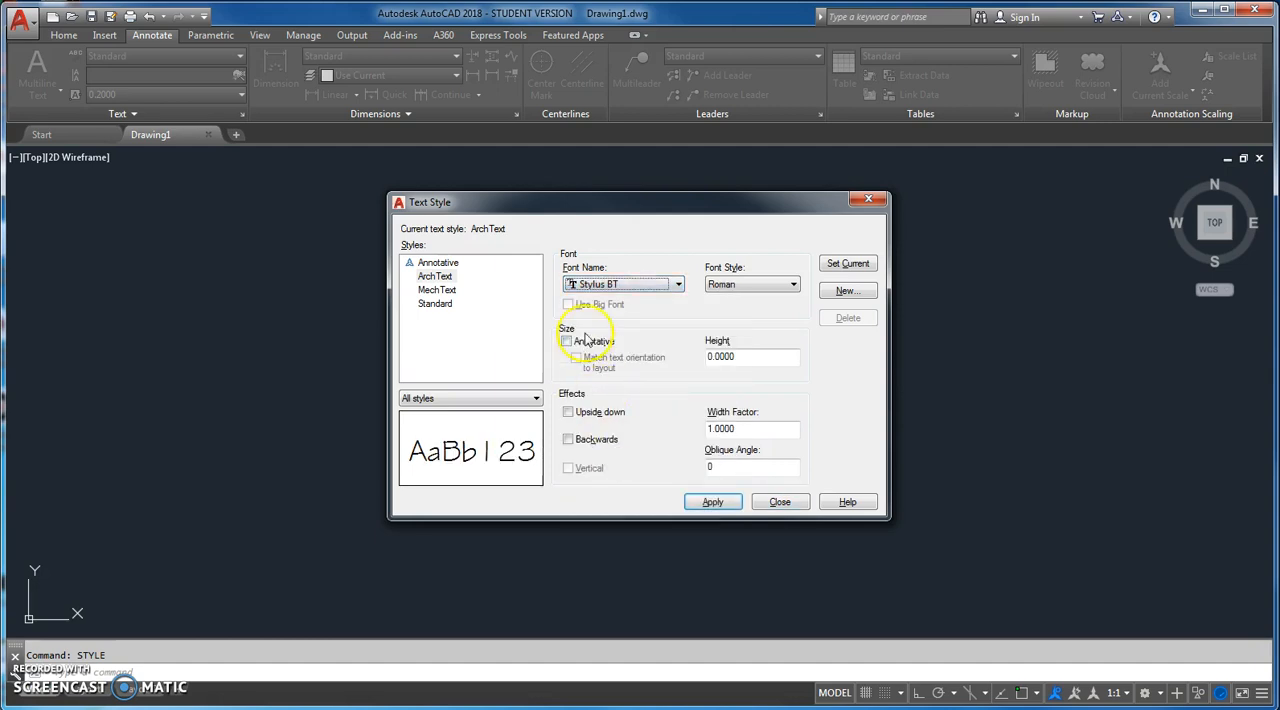
pyautogui.click(436, 278)
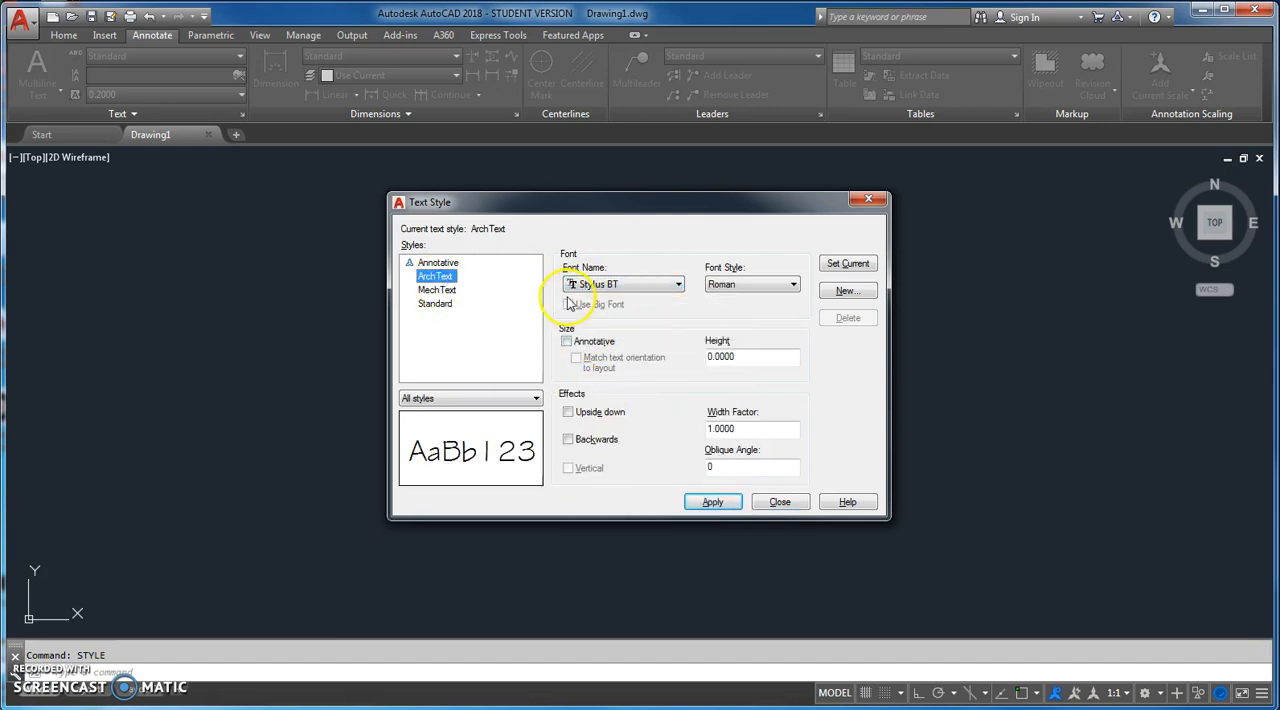
pyautogui.click(712, 503)
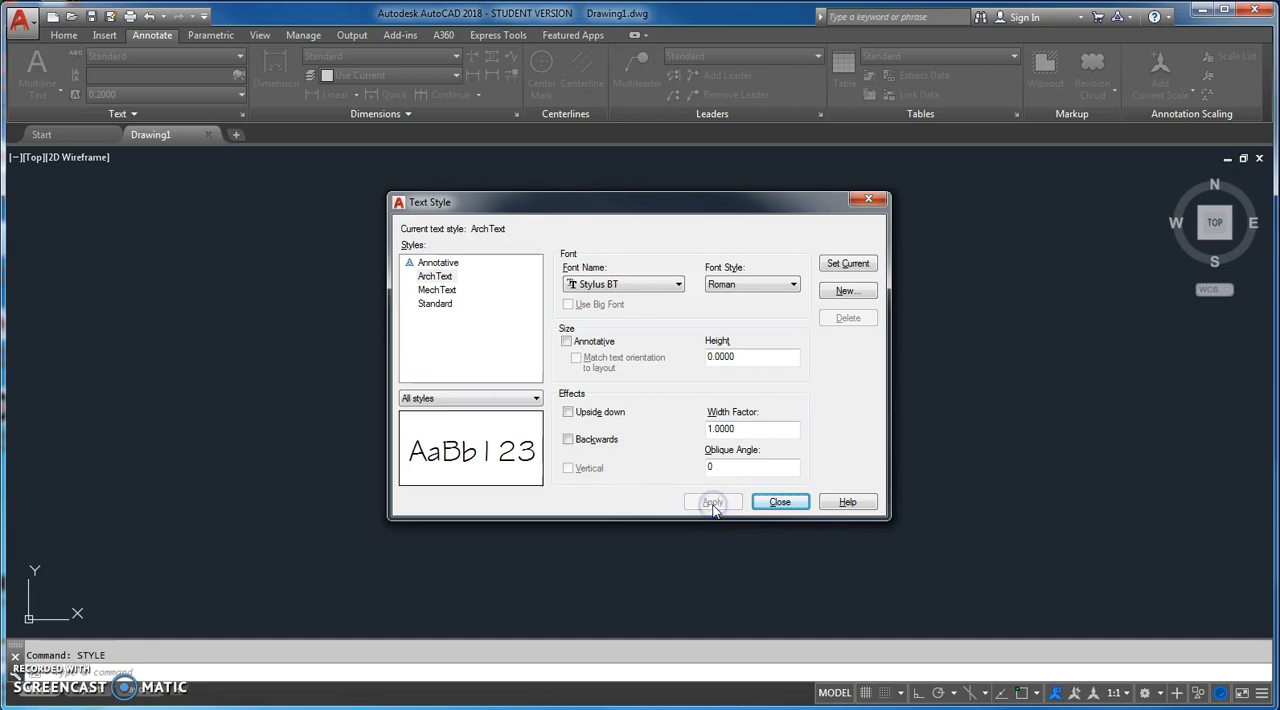
pyautogui.click(430, 290)
pyautogui.click(436, 276)
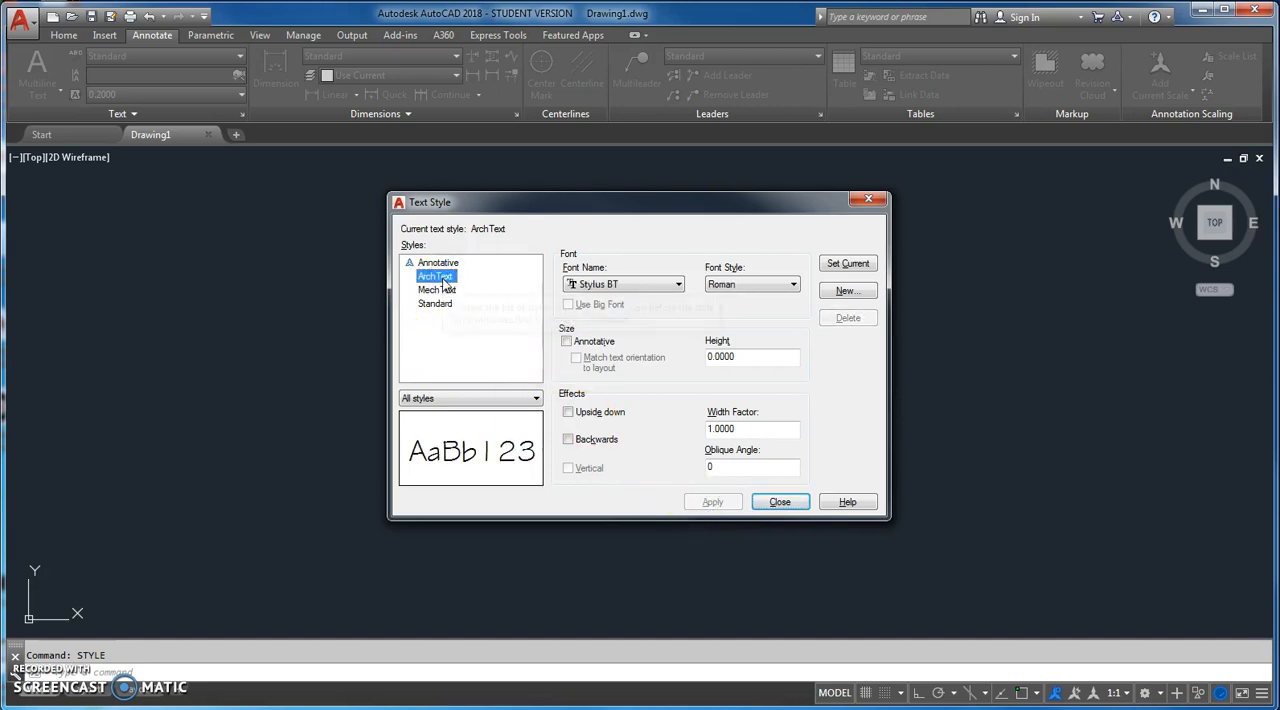
pyautogui.click(760, 503)
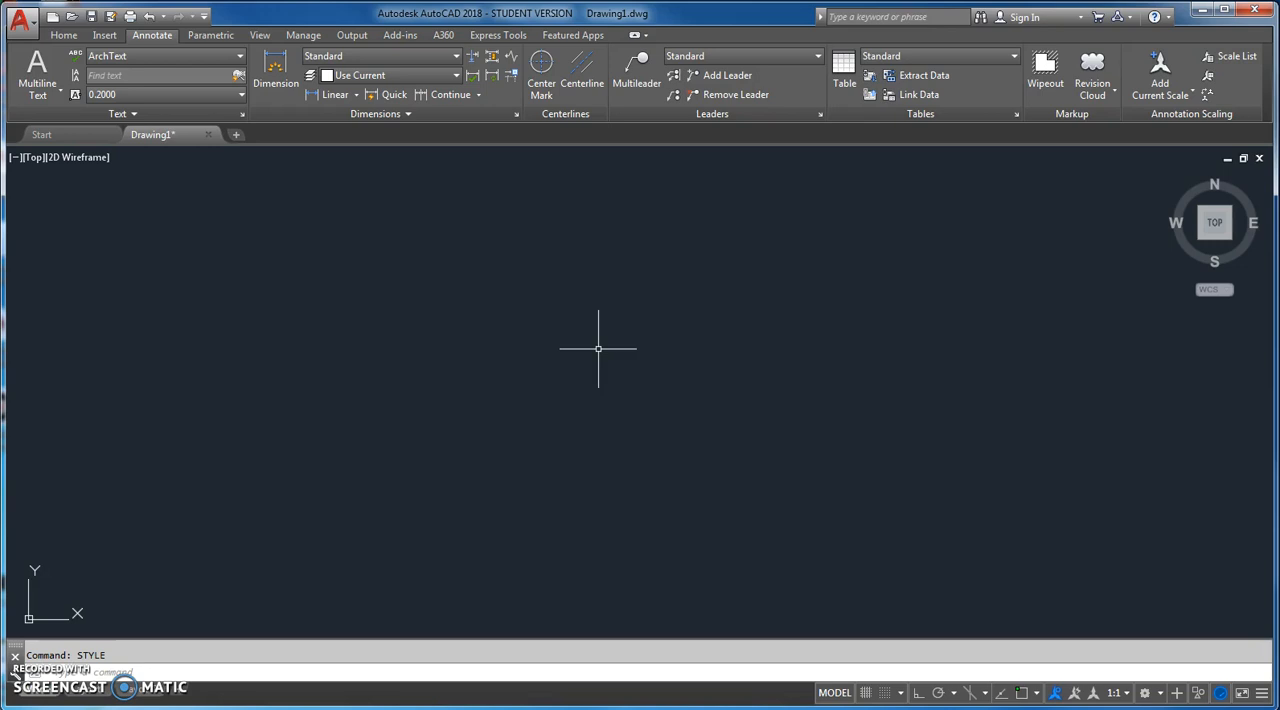
pyautogui.write('dtext')
pyautogui.press('Return')
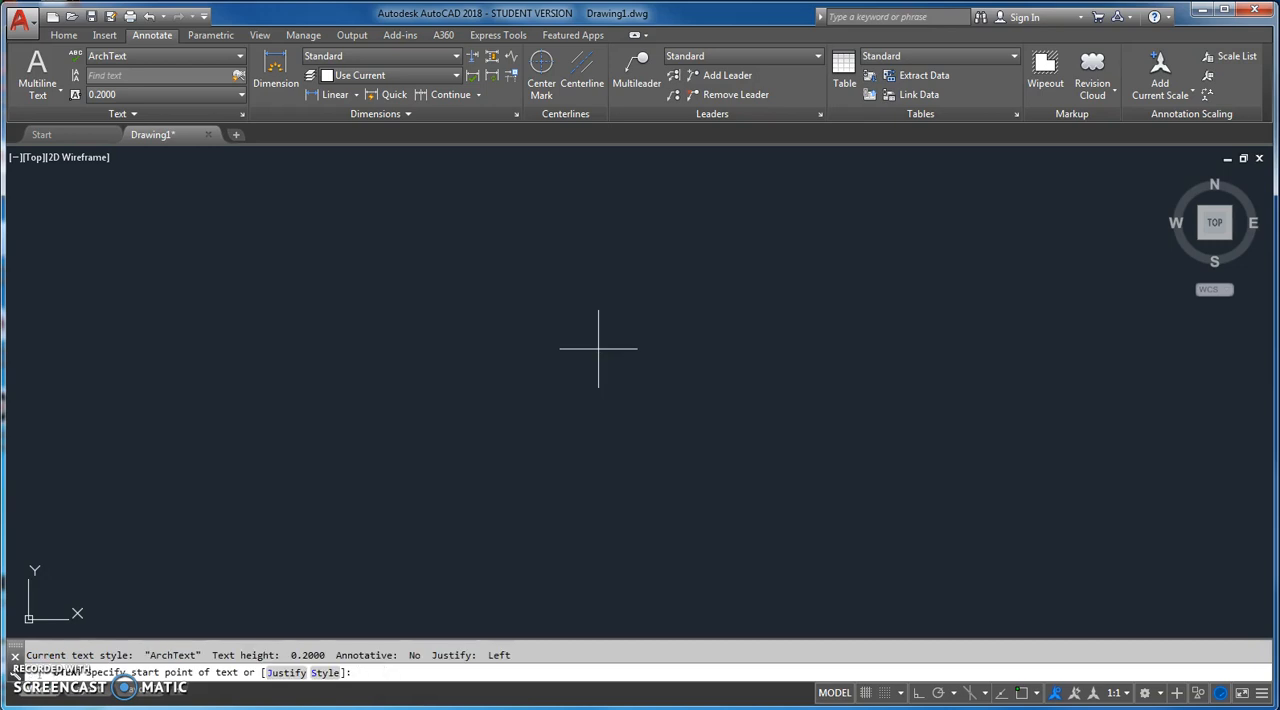
pyautogui.press('Escape')
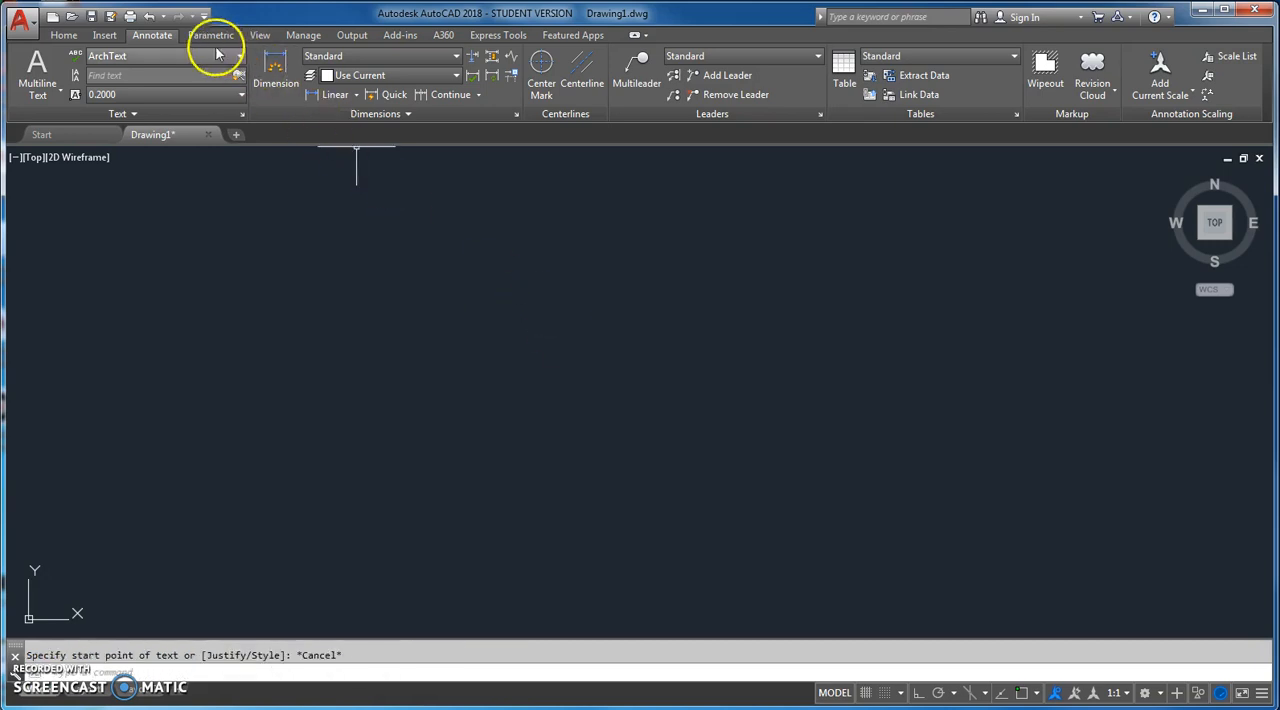
# Step: Place the start of a single-line text in the lower-left part of the drawing with BL justification, height .125 and rotation 0
pyautogui.click(40, 90)
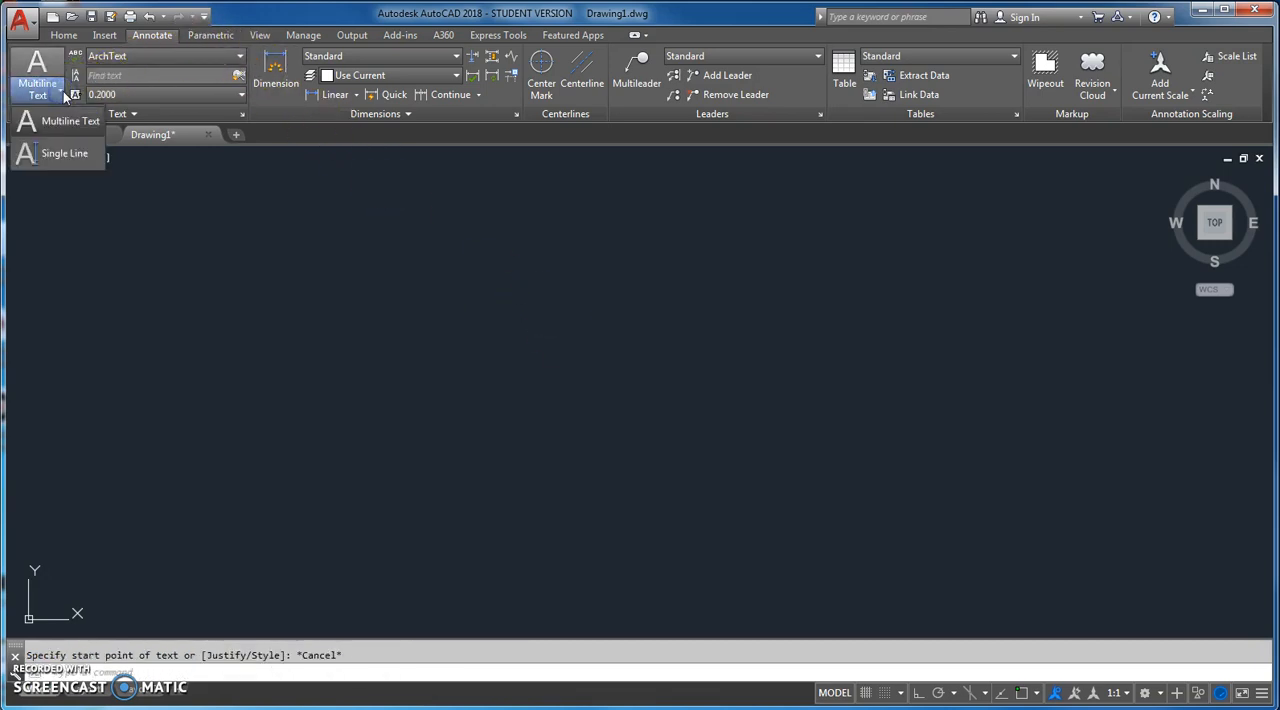
pyautogui.click(71, 156)
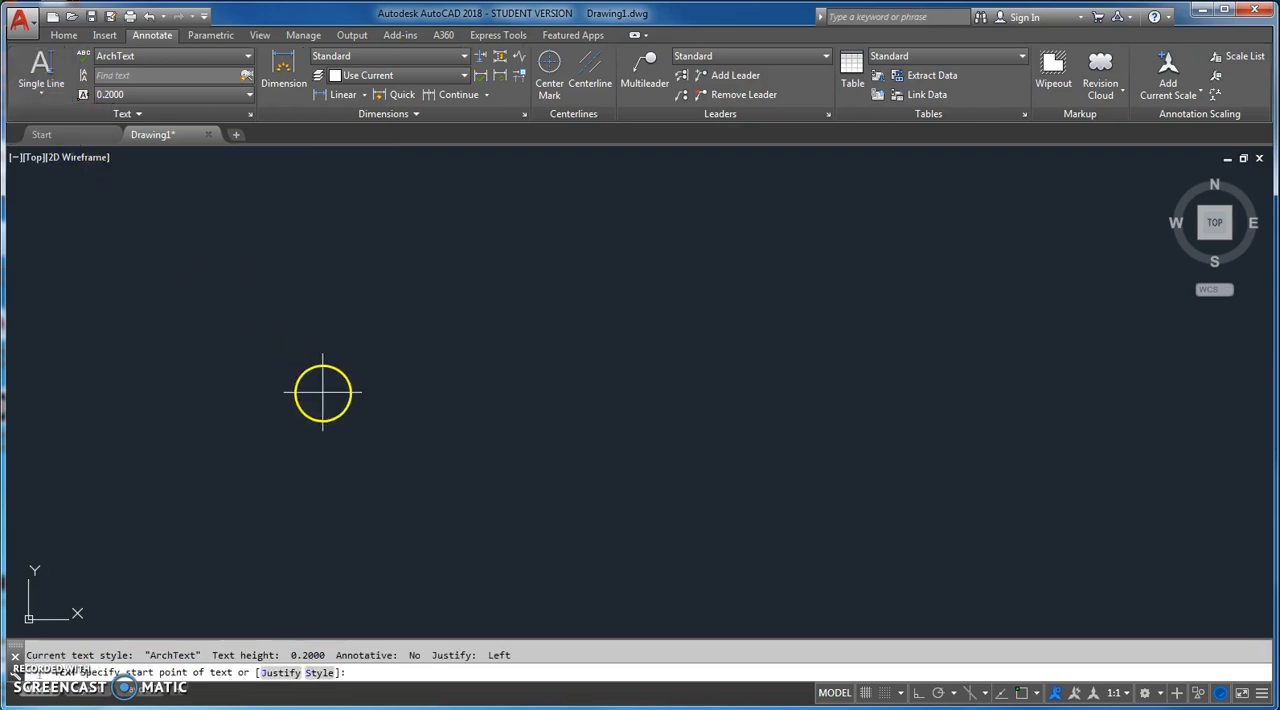
pyautogui.click(277, 673)
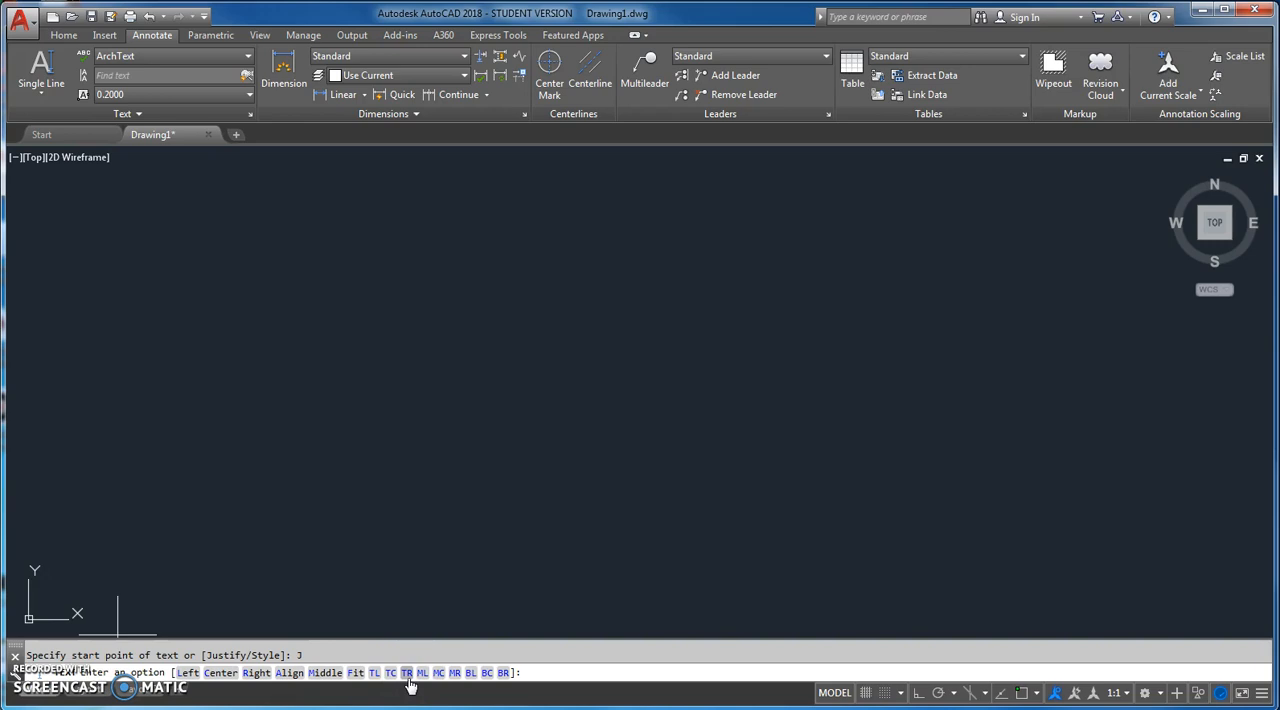
pyautogui.click(470, 675)
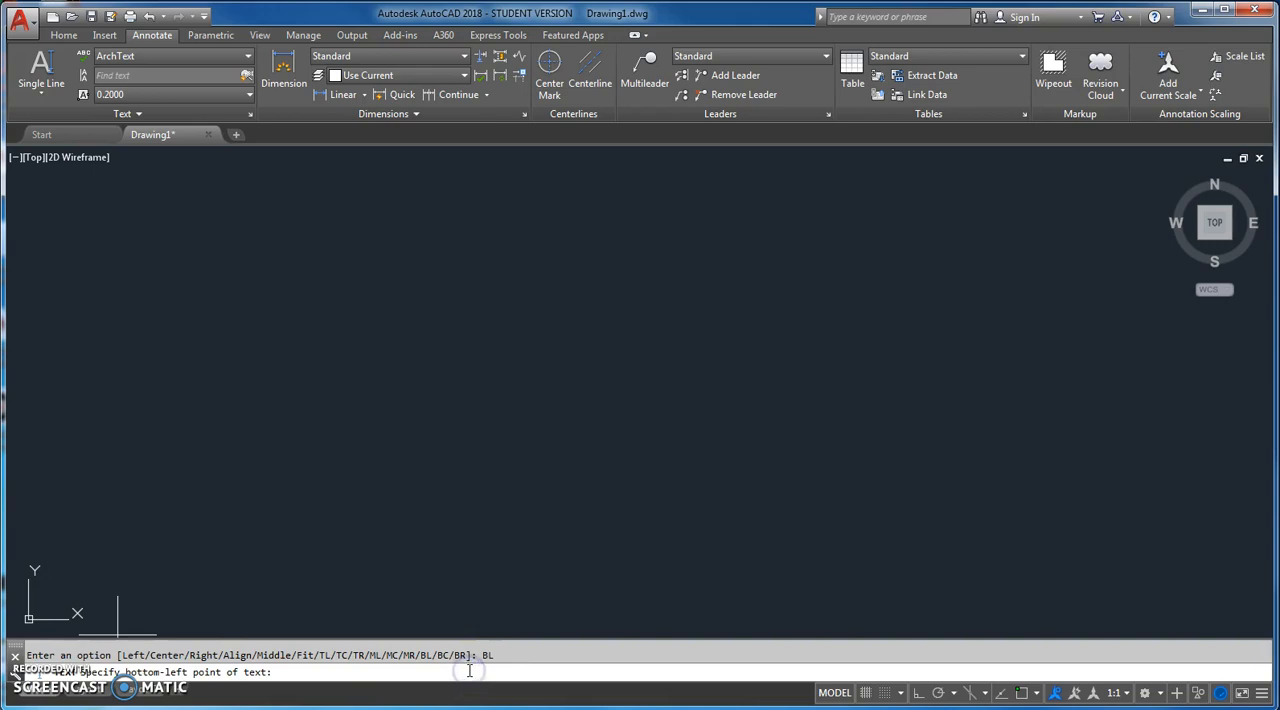
pyautogui.click(456, 593)
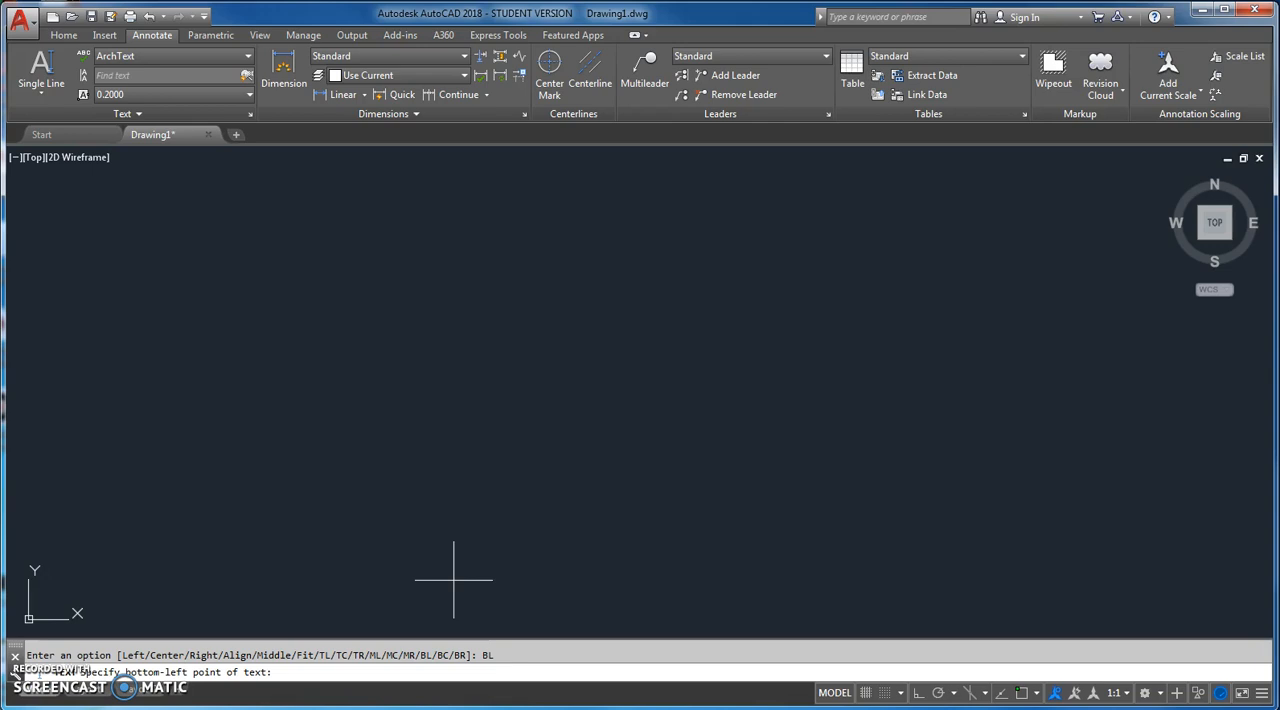
pyautogui.click(270, 463)
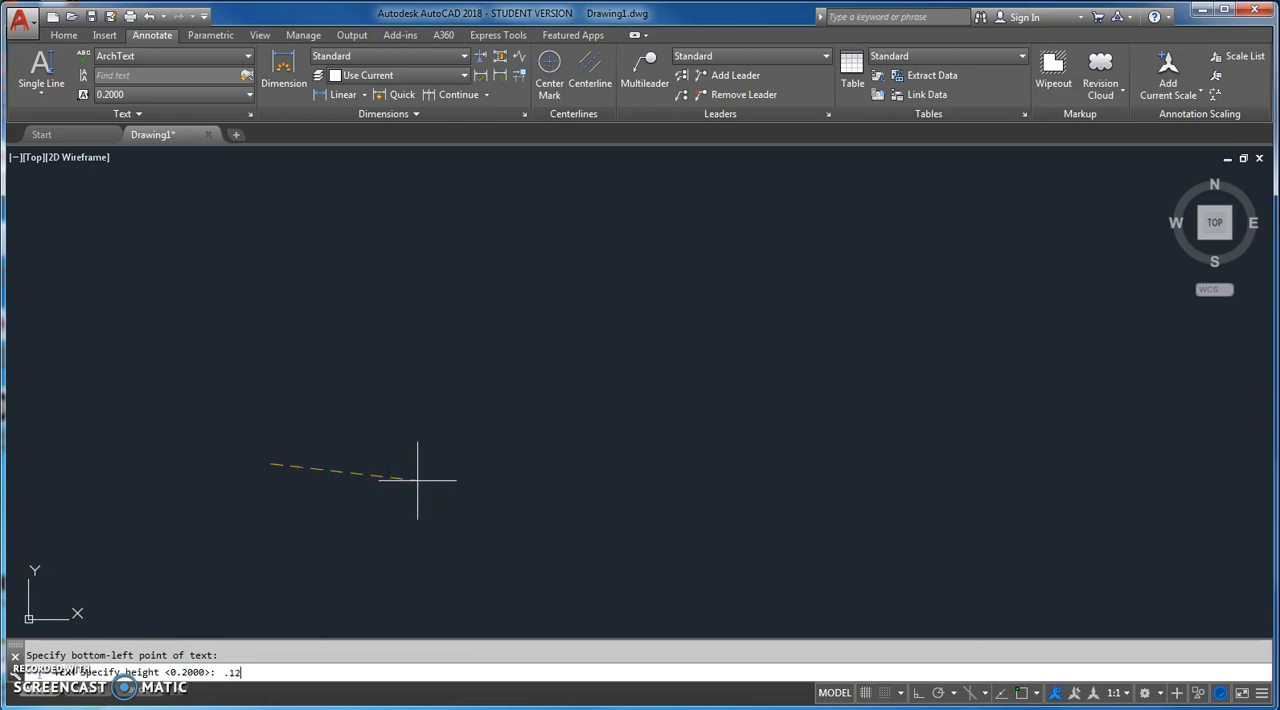
pyautogui.press('Return')
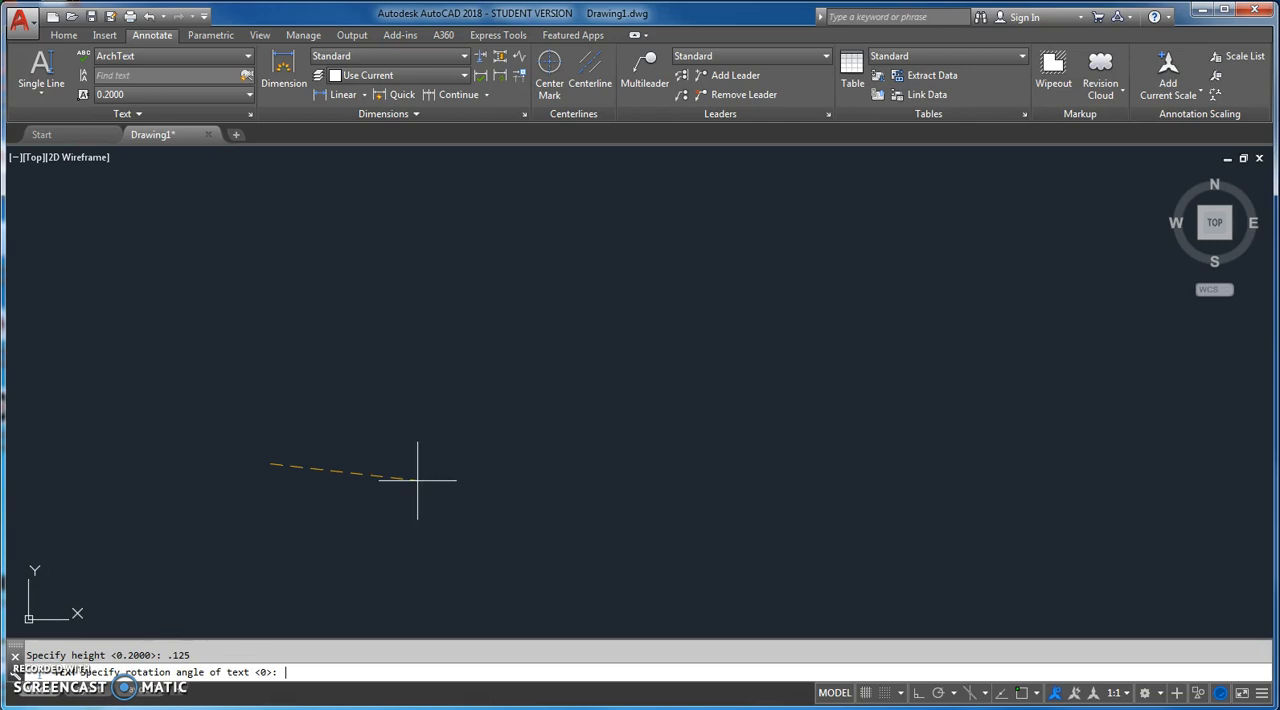
pyautogui.press('Return')
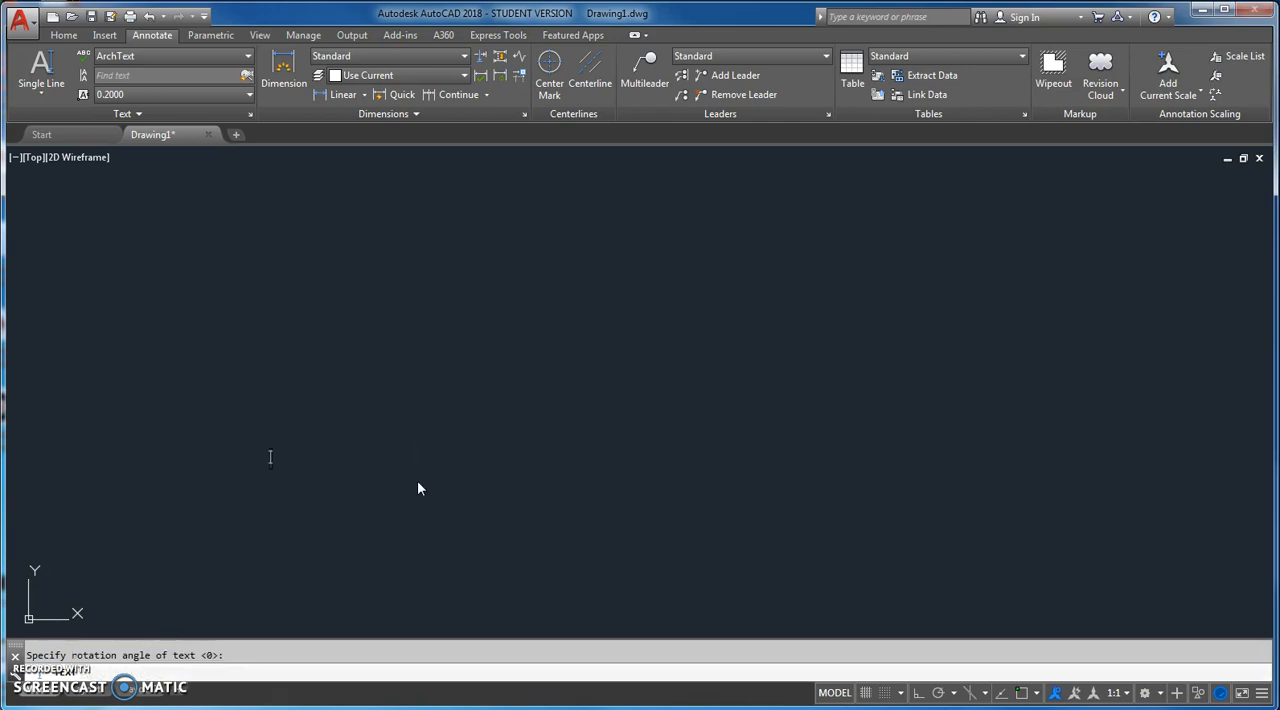
# Step: Enter "MechText" as the content of the single-line text and finish the text command
pyautogui.write('Me')
pyautogui.write('ch')
pyautogui.write('Tec')
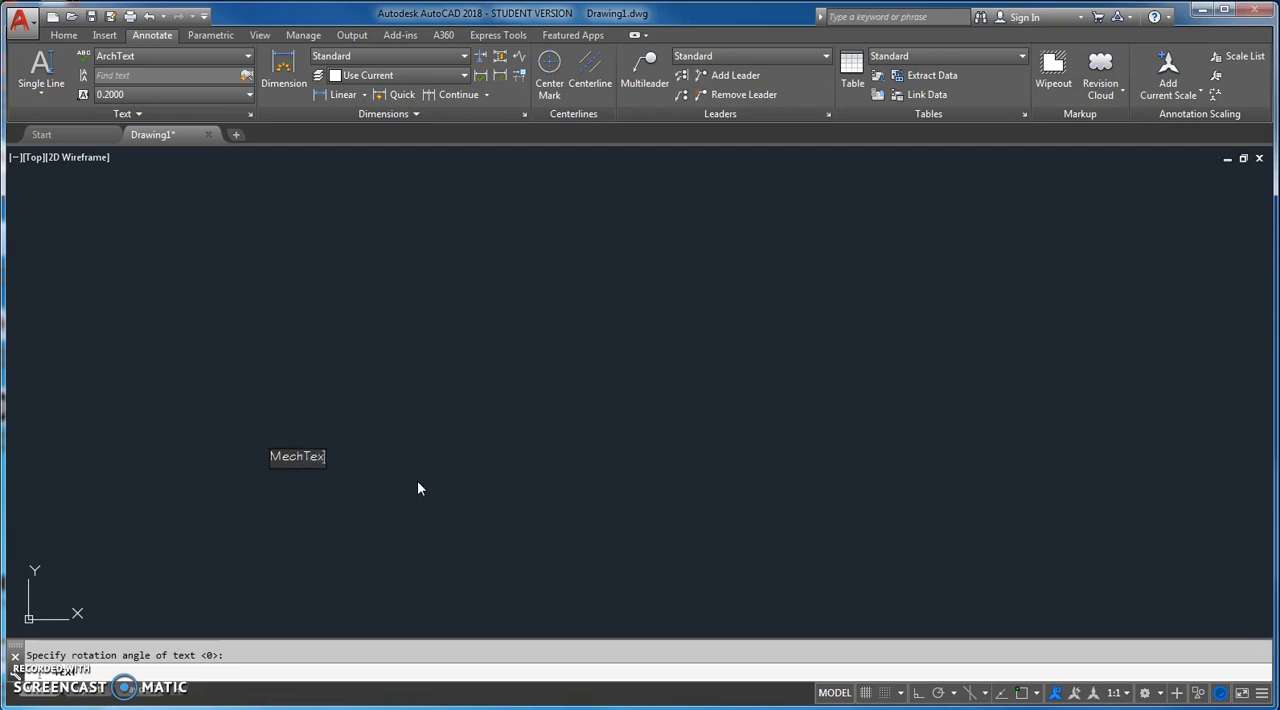
pyautogui.press('BackSpace')
pyautogui.write('xt')
pyautogui.scroll(6, 326, 489)
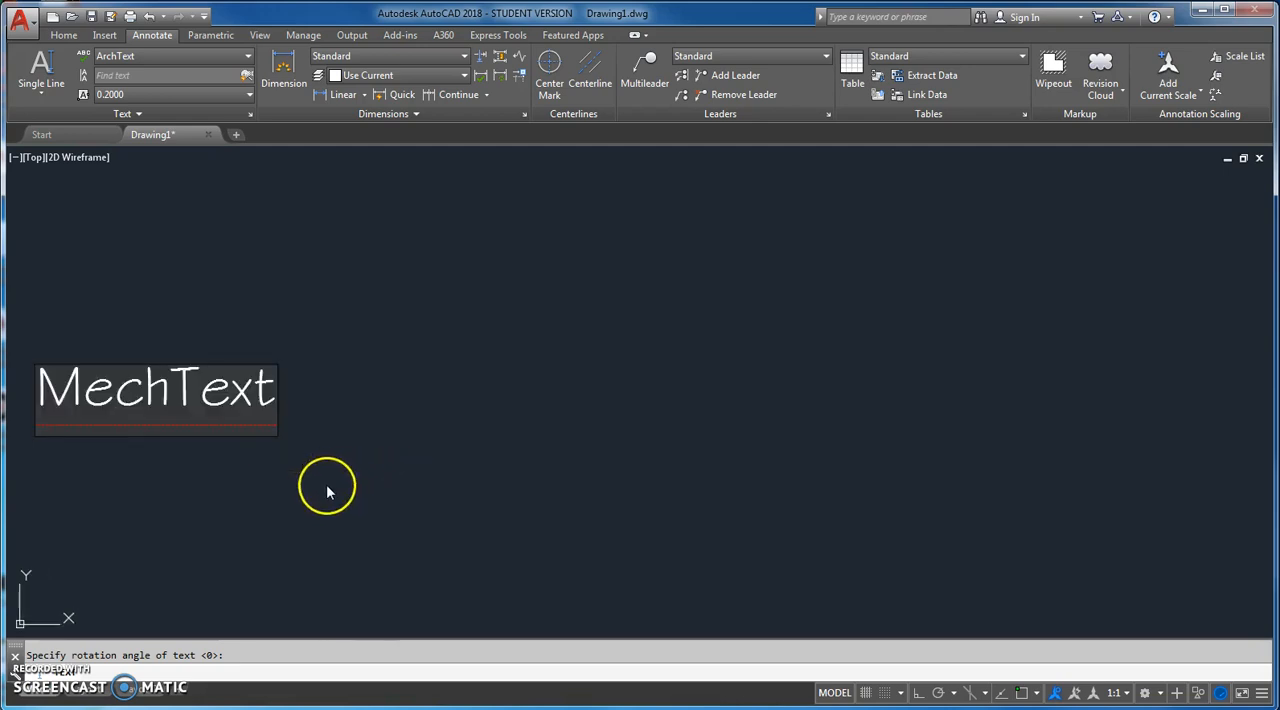
pyautogui.moveTo(326, 484); pyautogui.dragTo(592, 470, button='middle')
pyautogui.press('Return')
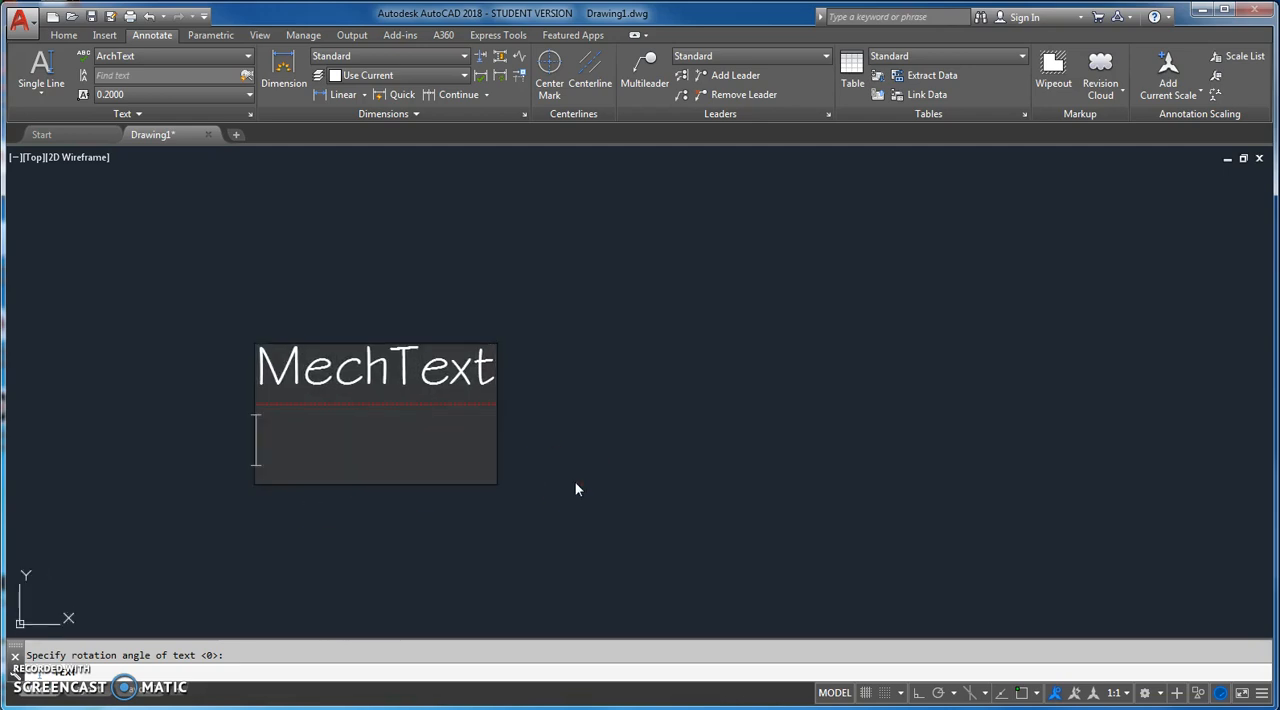
pyautogui.press('Return')
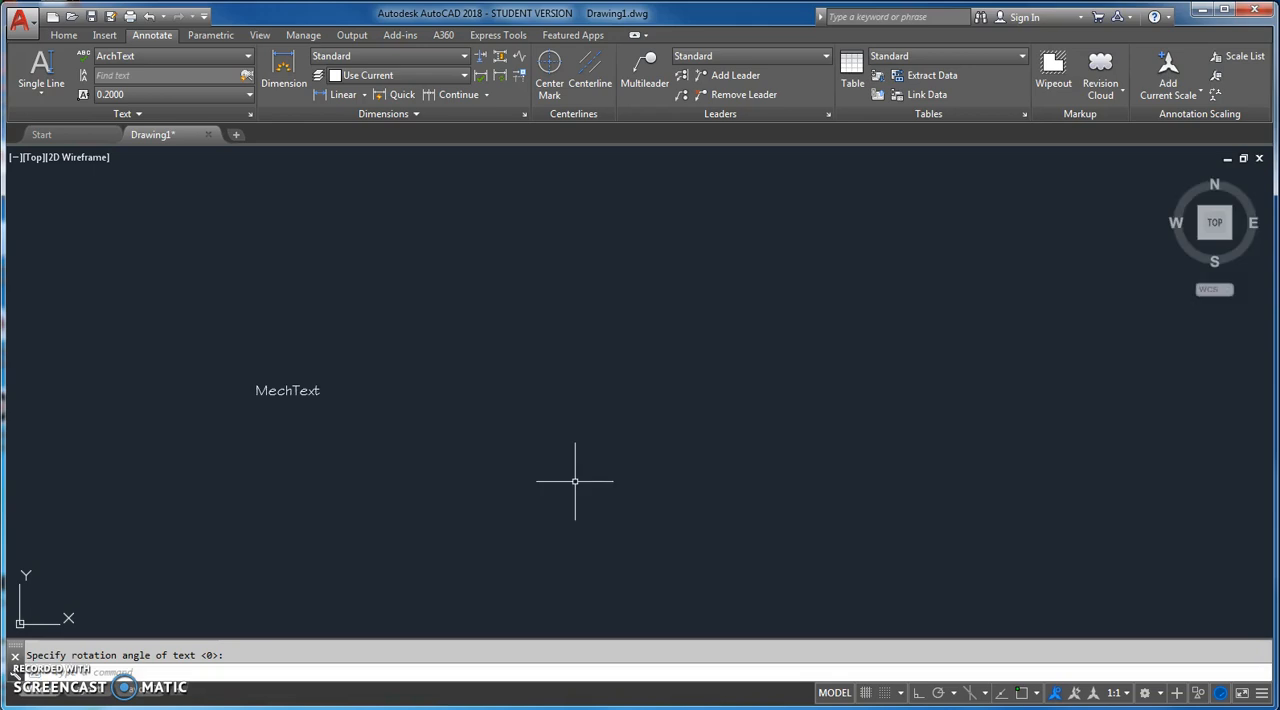
pyautogui.scroll(2, 240, 410)
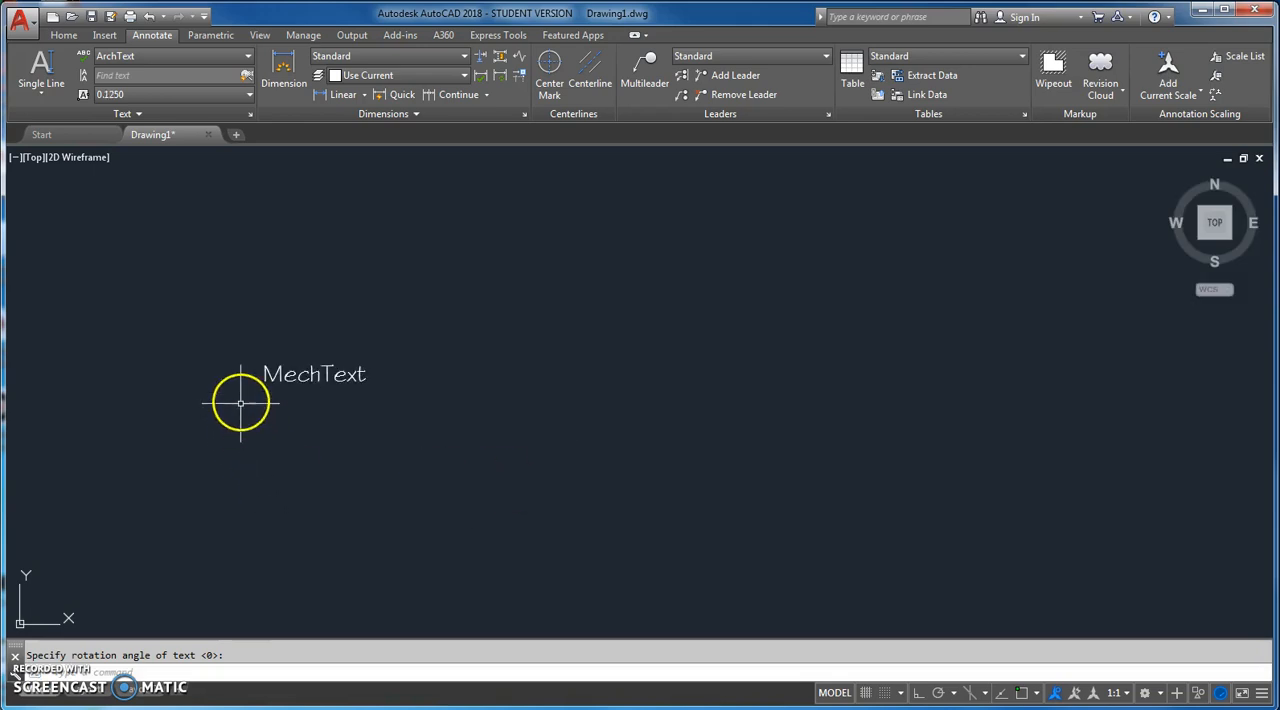
pyautogui.moveTo(239, 343); pyautogui.dragTo(255, 341, button='middle')
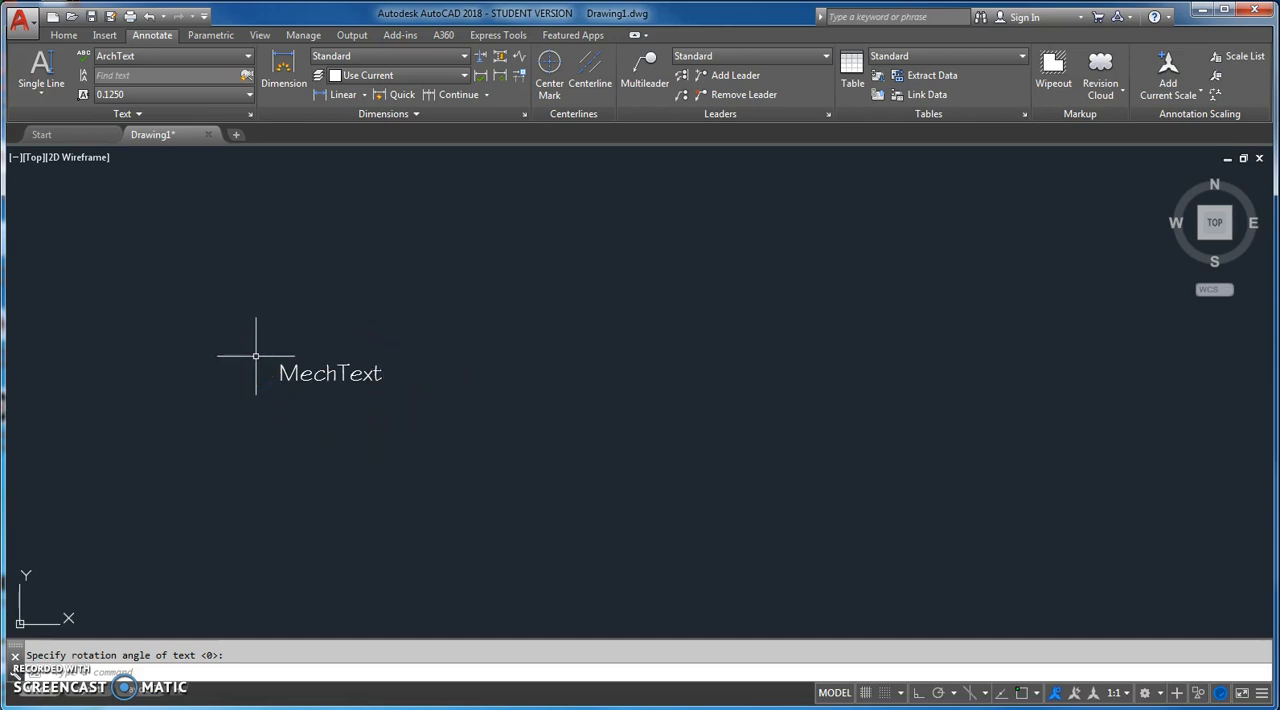
pyautogui.write('q')
pyautogui.press('Return')
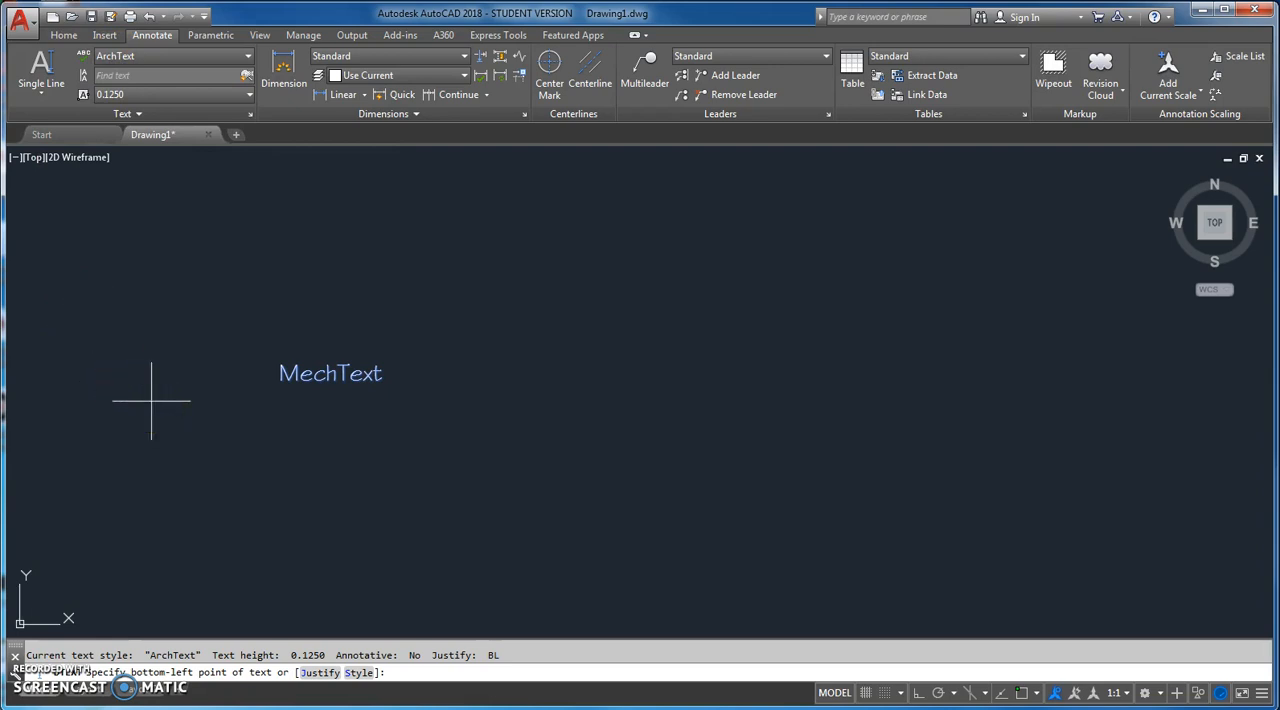
pyautogui.press('Return')
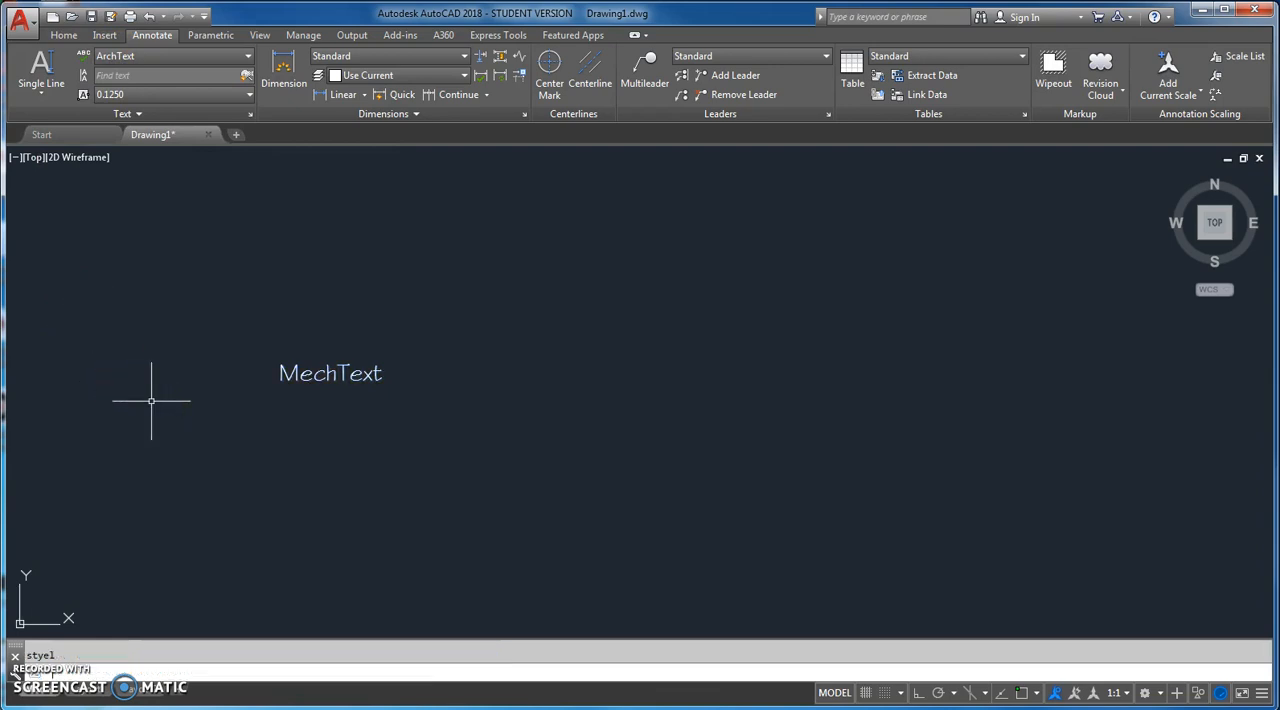
# Step: Reopen the text style settings and make MechText the current text style
pyautogui.write('style')
pyautogui.press('Return')
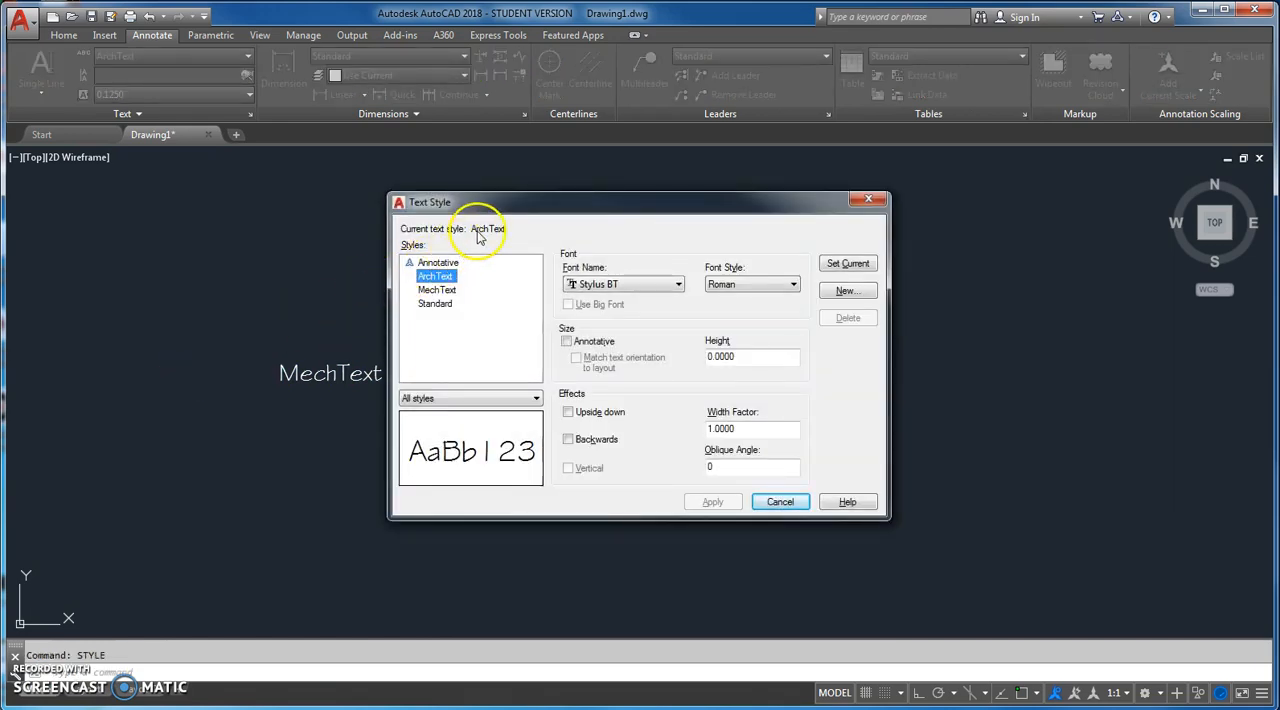
pyautogui.click(440, 290)
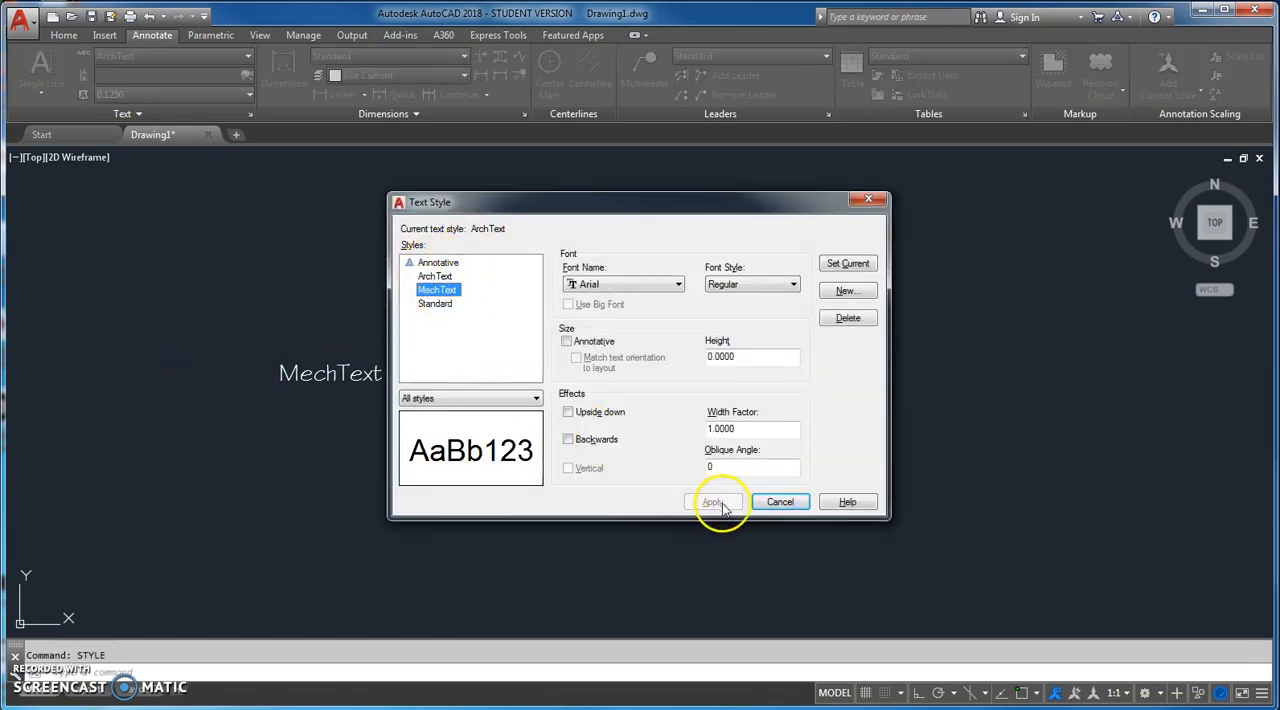
pyautogui.click(848, 263)
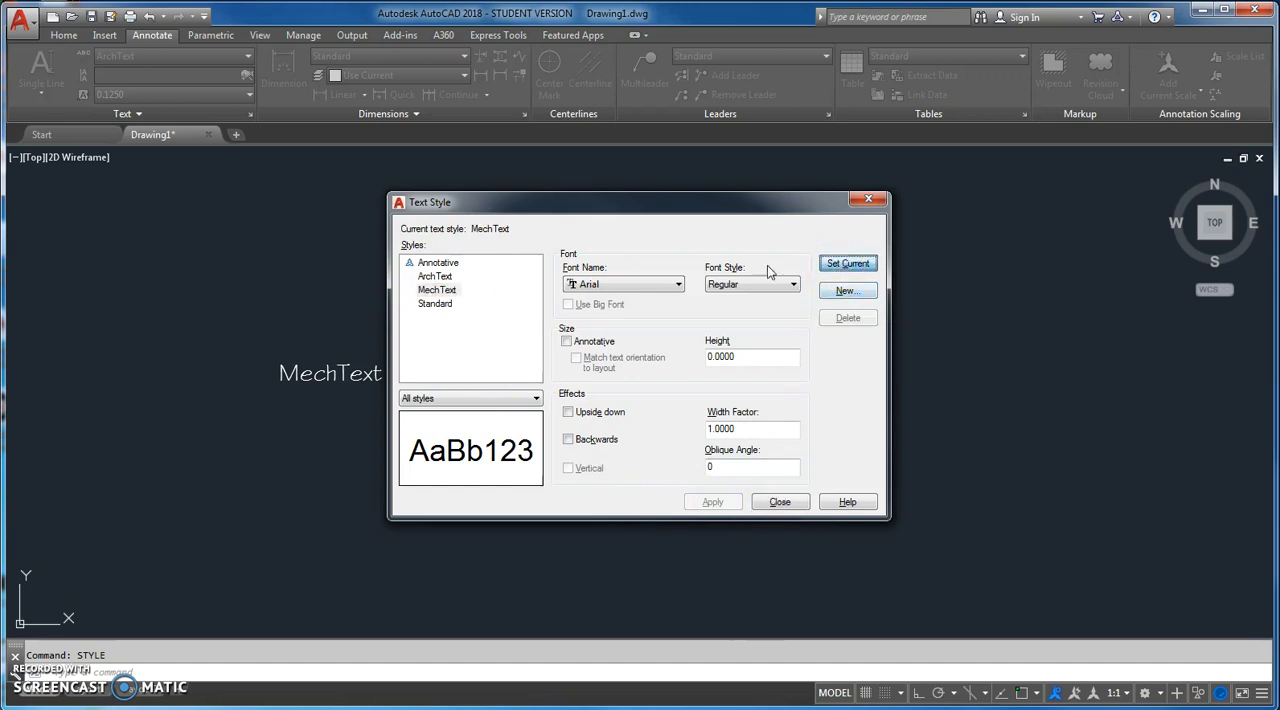
# Step: Make ArchText the current text style and close the text style settings
pyautogui.click(432, 277)
pyautogui.click(848, 264)
pyautogui.click(779, 502)
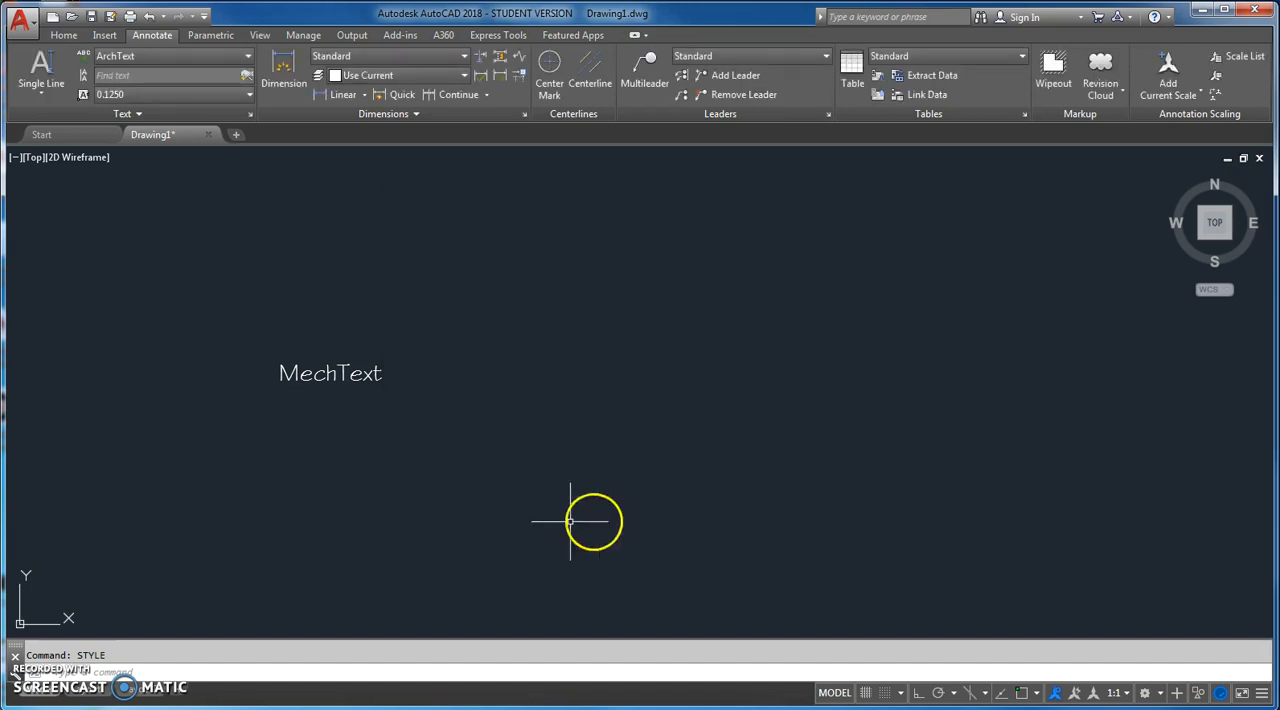
# Step: Start a single-line text, list all defined text styles through its Style option and close the listing
pyautogui.write('dt')
pyautogui.press('Return')
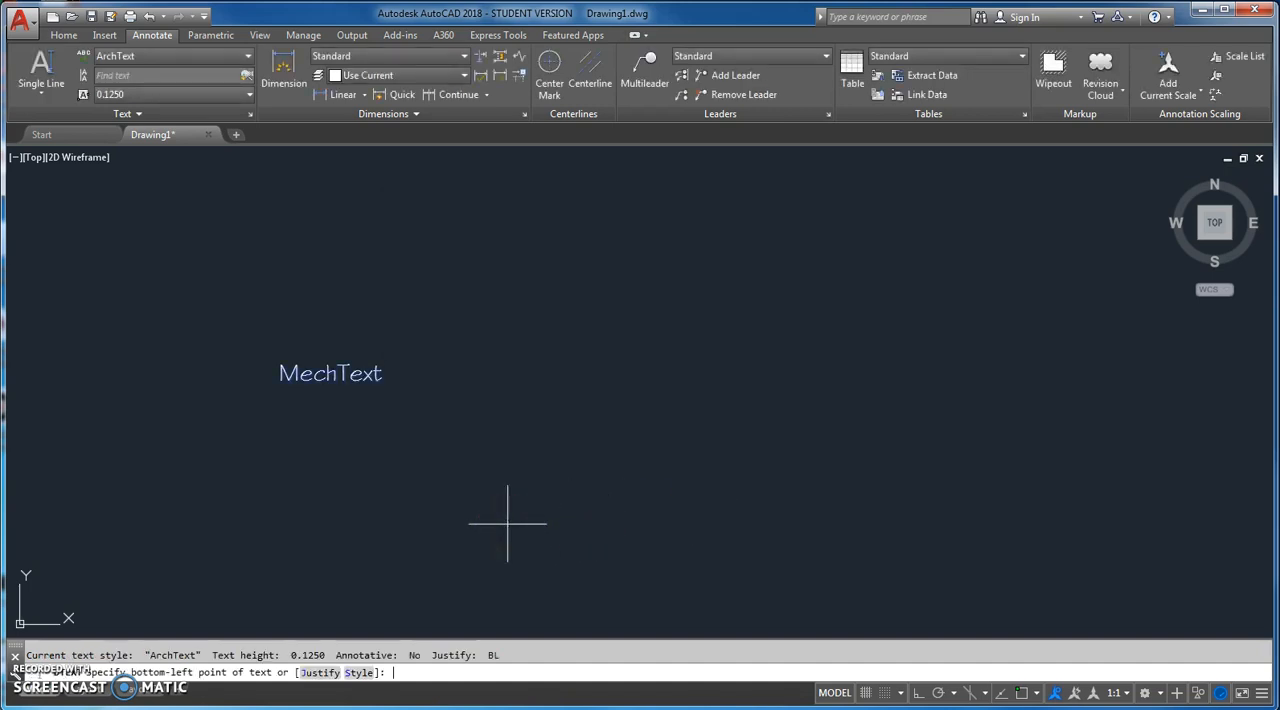
pyautogui.click(358, 672)
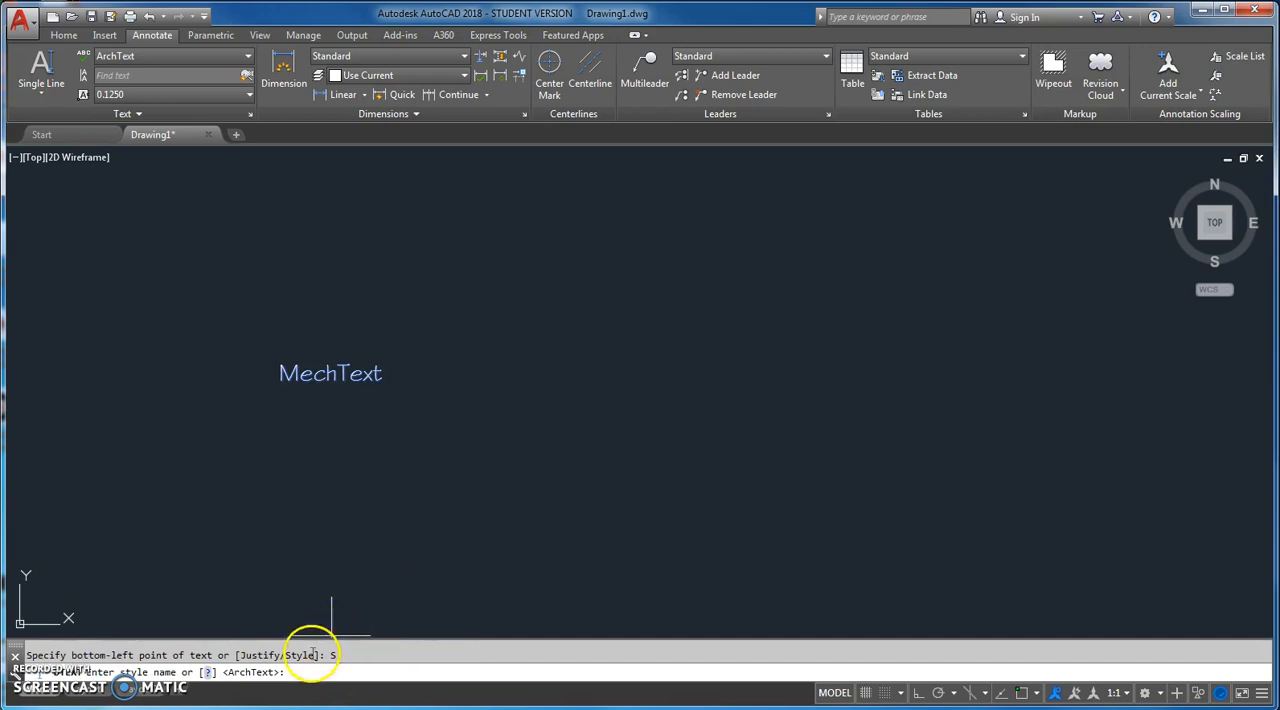
pyautogui.click(207, 673)
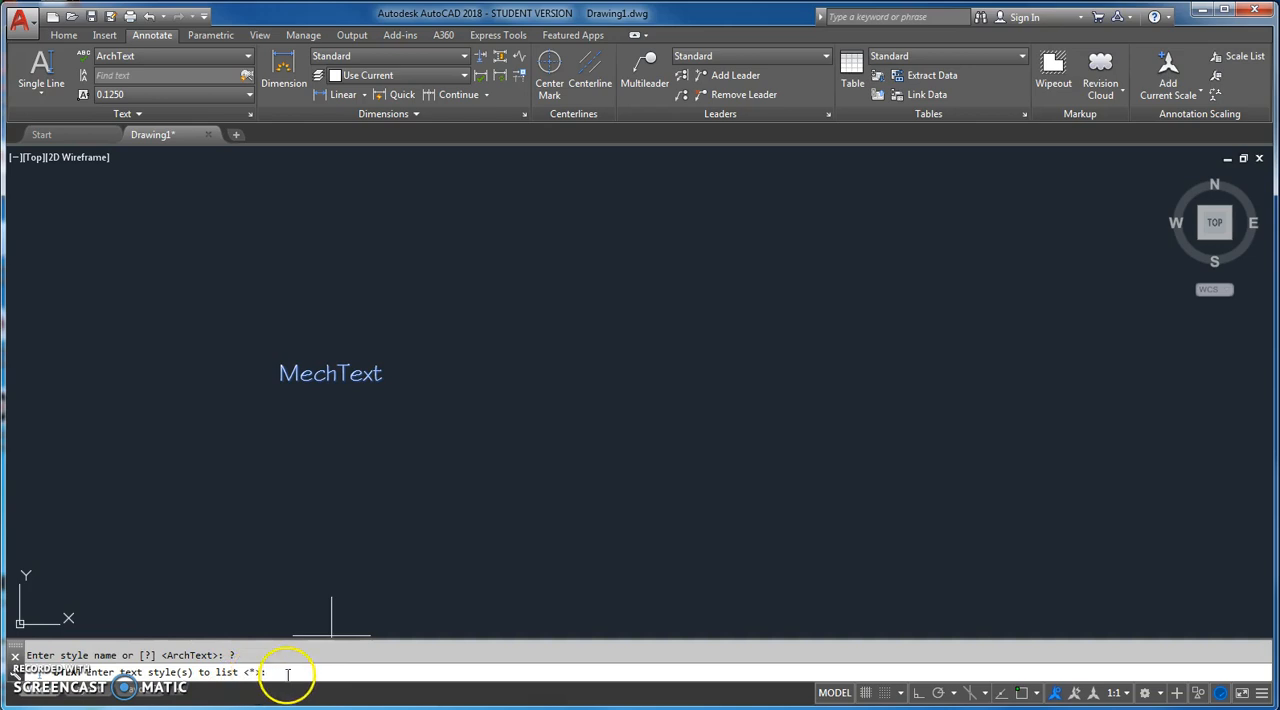
pyautogui.press('Return')
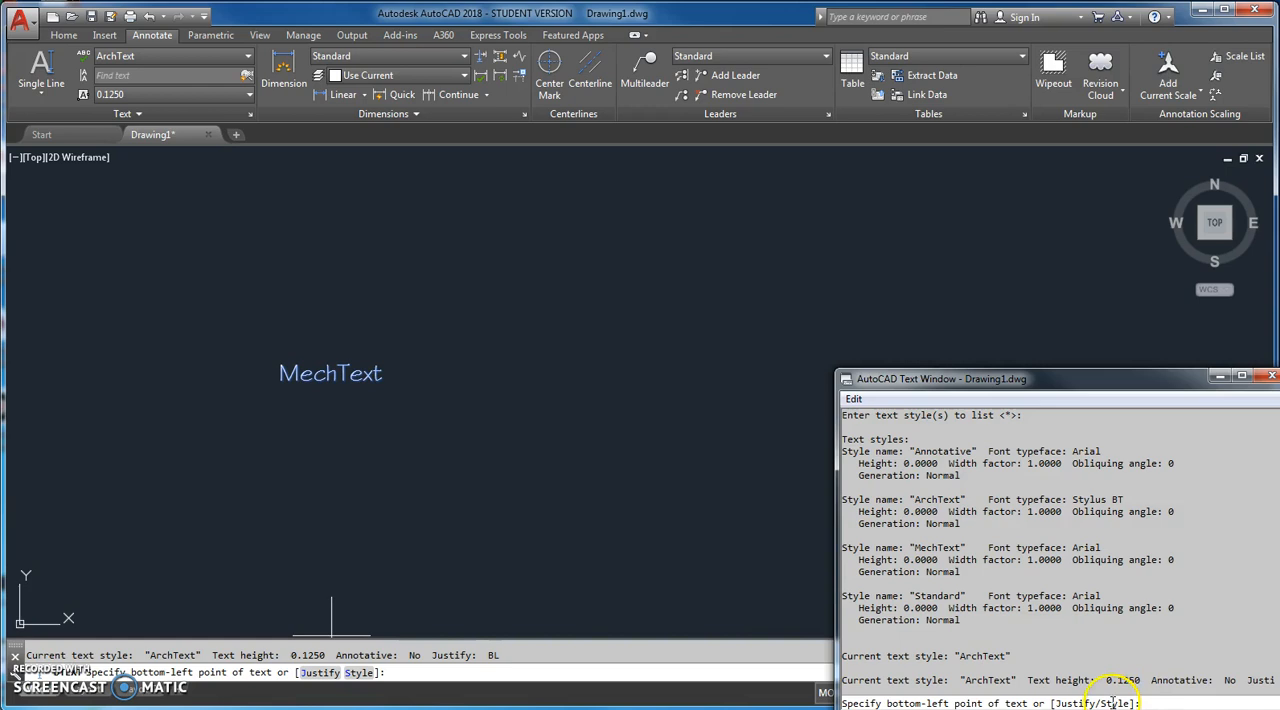
pyautogui.click(1268, 378)
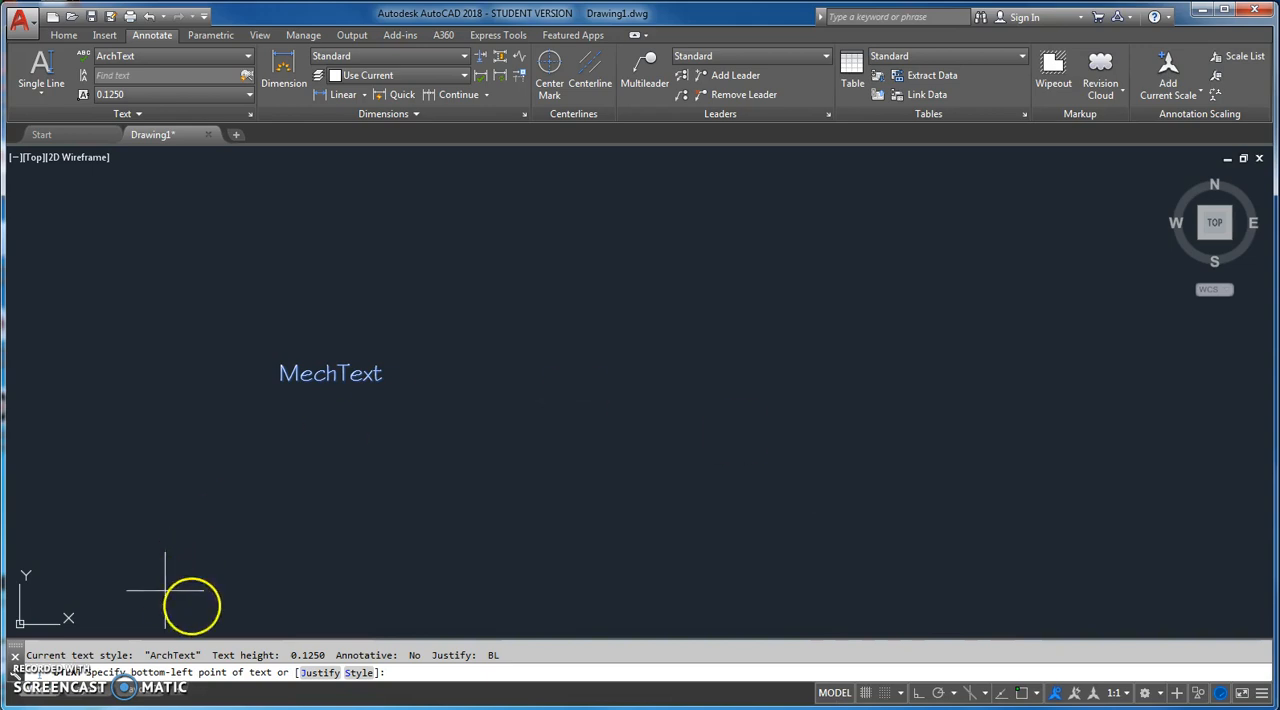
# Step: Set the single-line text's style to MechText and its justification to BL
pyautogui.click(358, 672)
pyautogui.write('m')
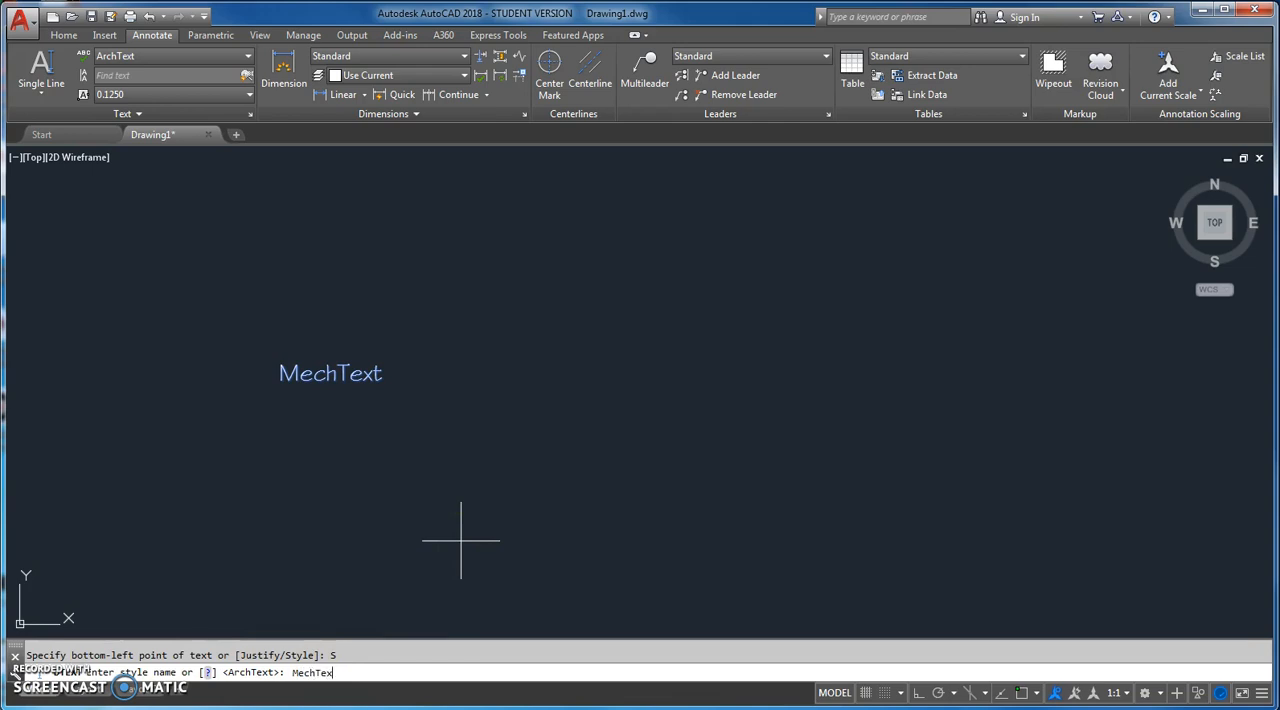
pyautogui.write('echText')
pyautogui.press('Return')
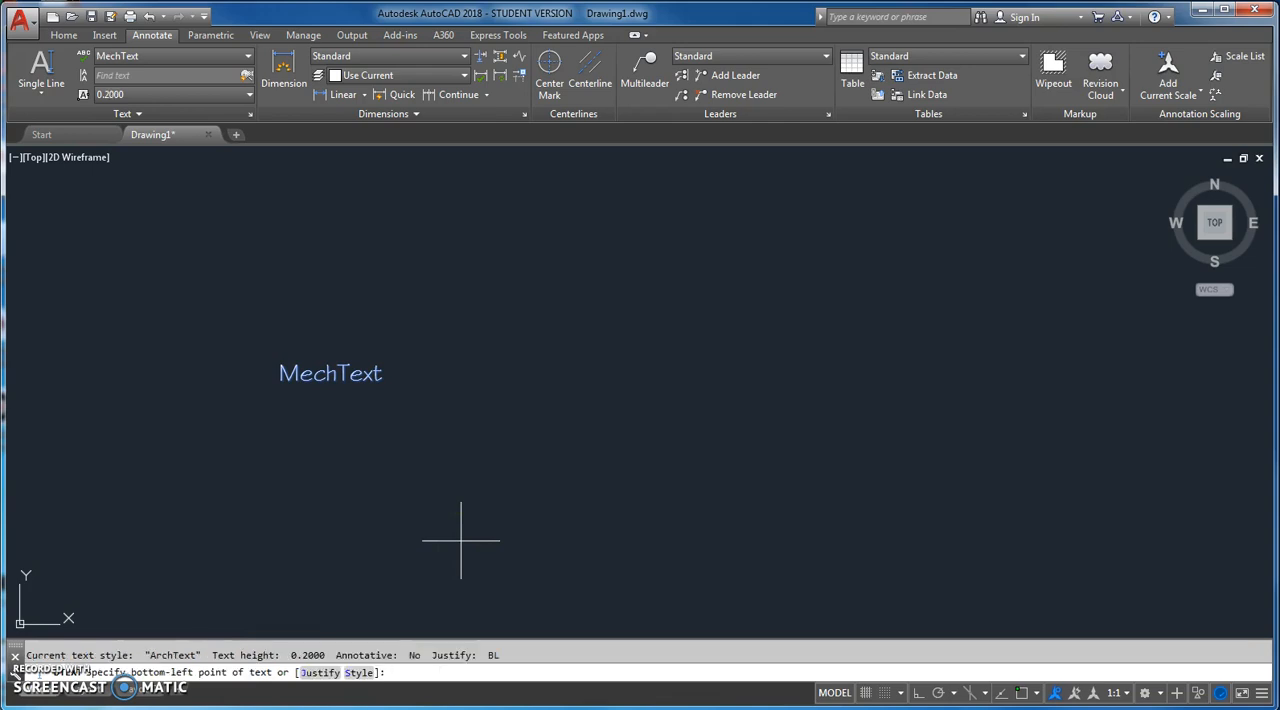
pyautogui.click(321, 672)
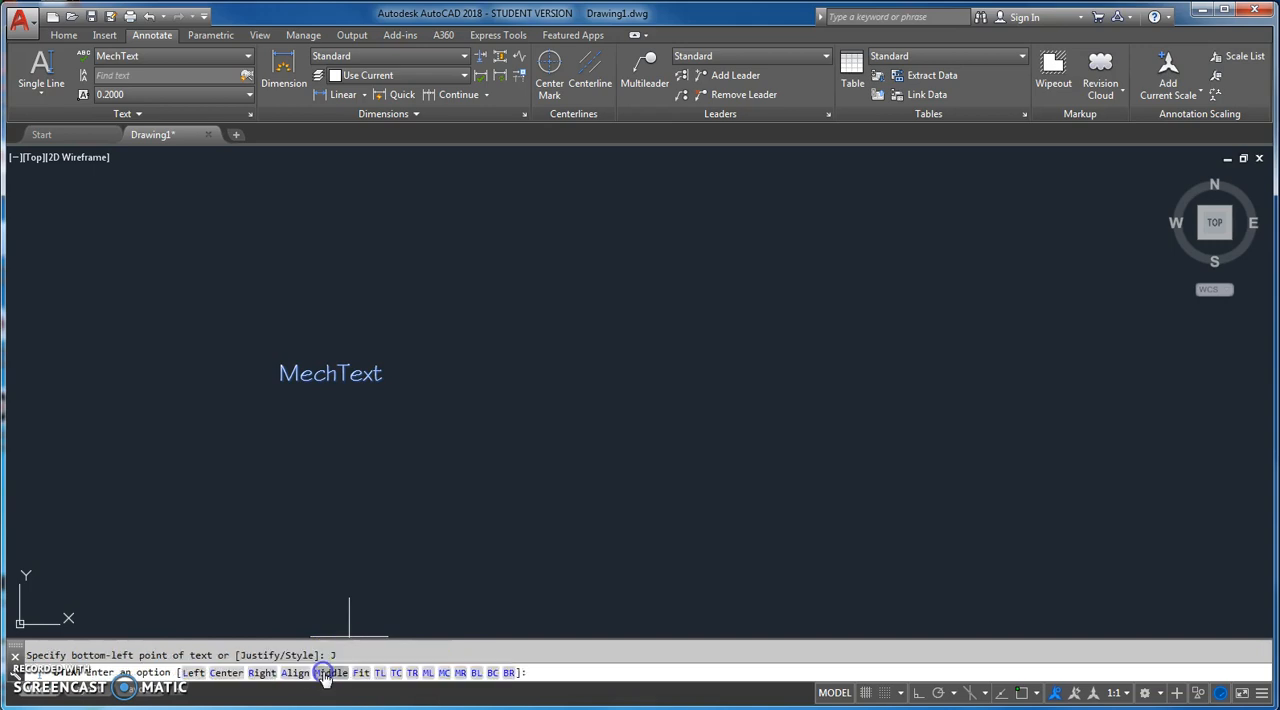
pyautogui.click(476, 672)
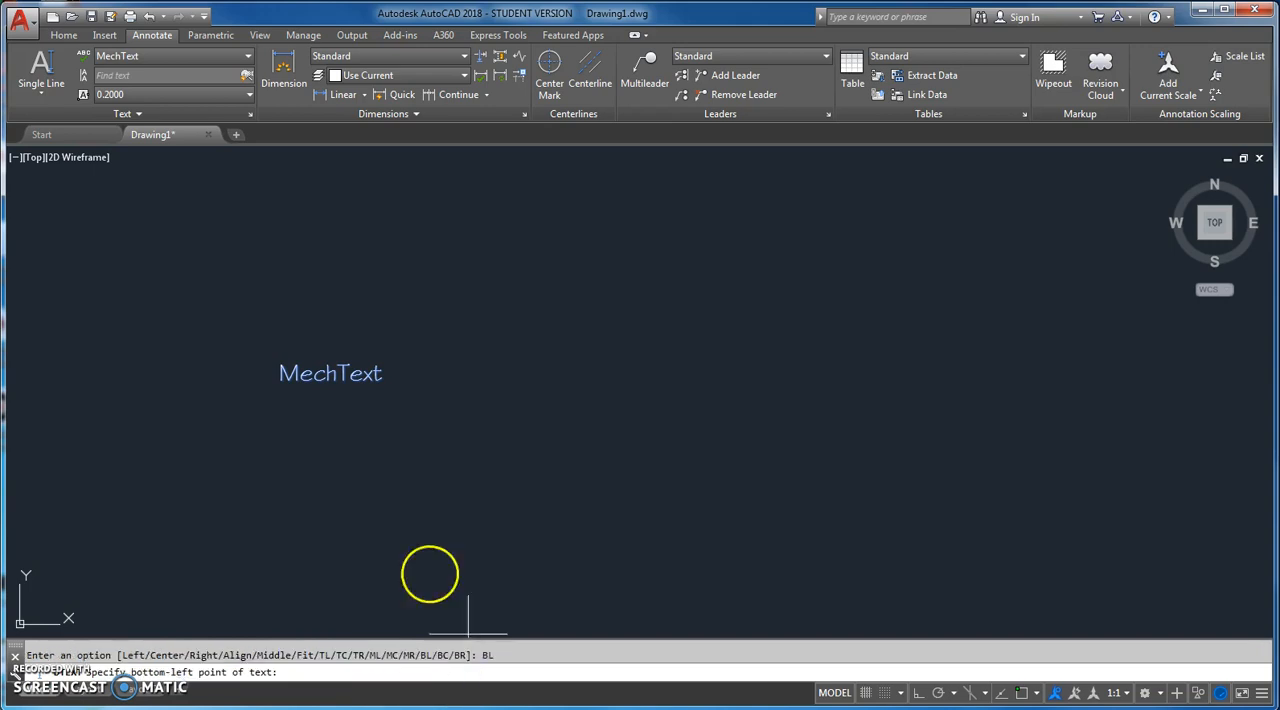
# Step: Place the single-line text "MechText" just below the existing sample with height 0.125 and rotation 0
pyautogui.click(278, 429)
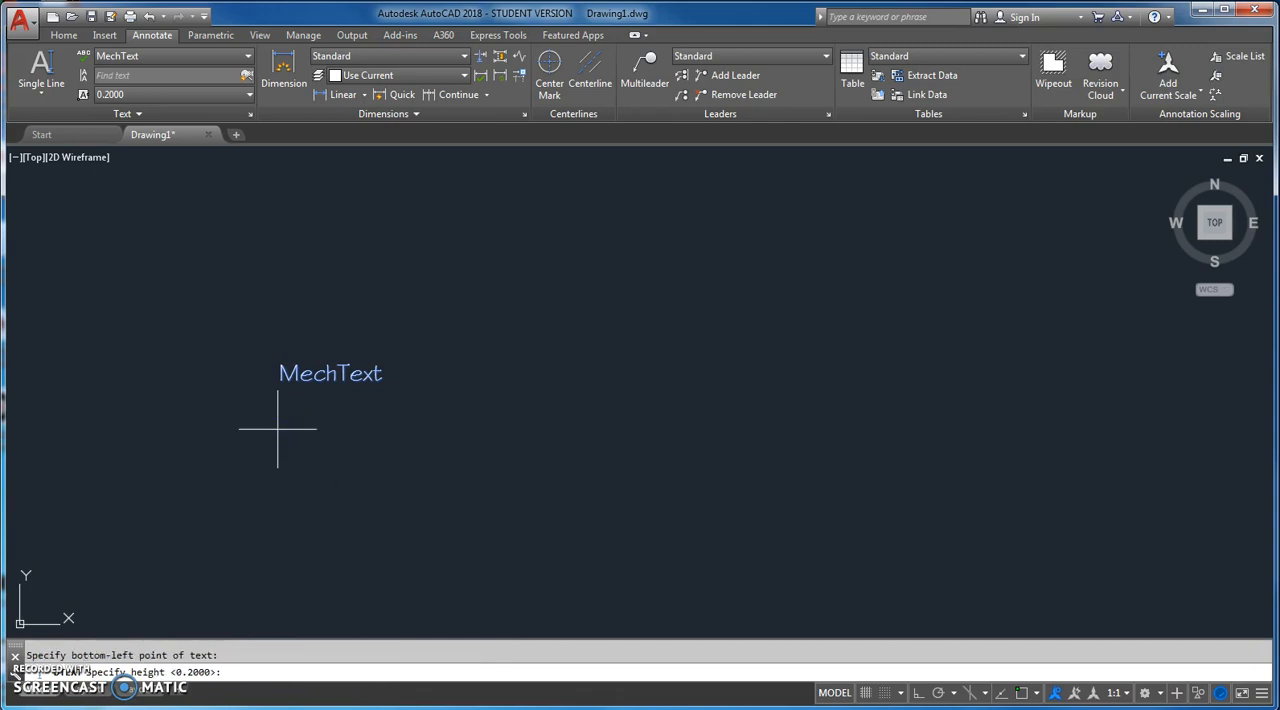
pyautogui.press('Return')
pyautogui.press('Return')
pyautogui.write('Mech')
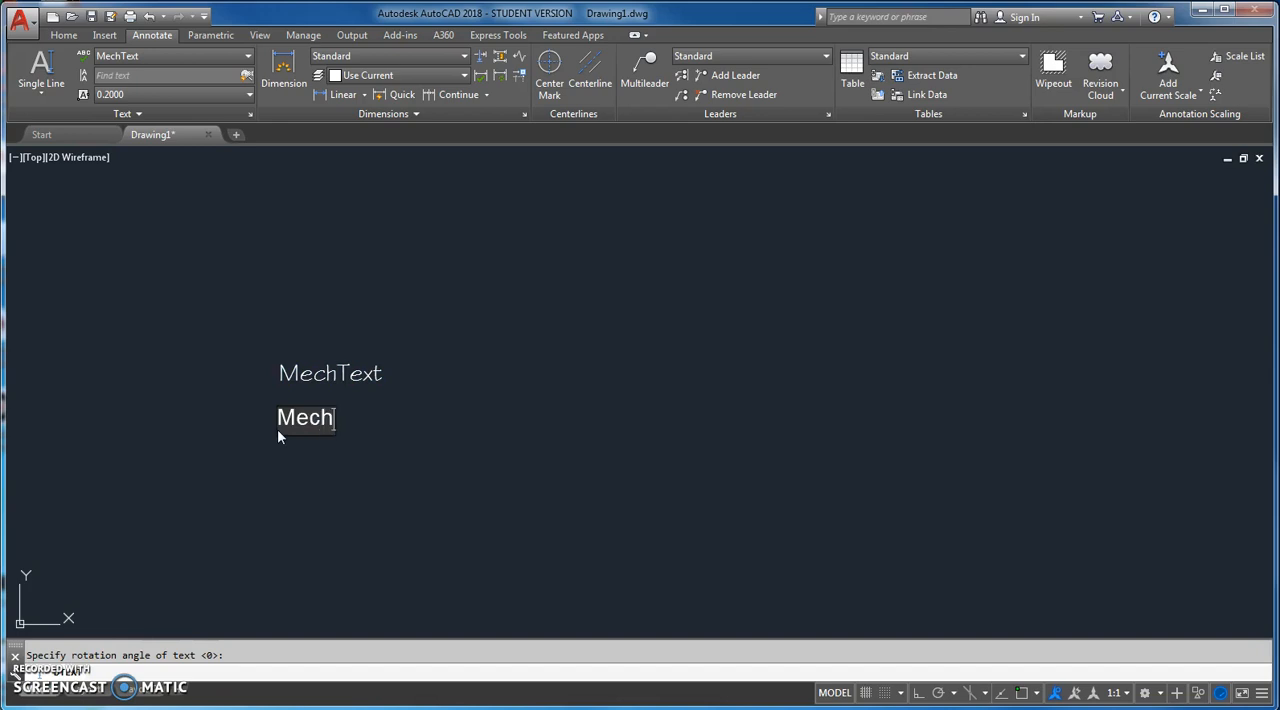
pyautogui.write('Text')
pyautogui.press('Return')
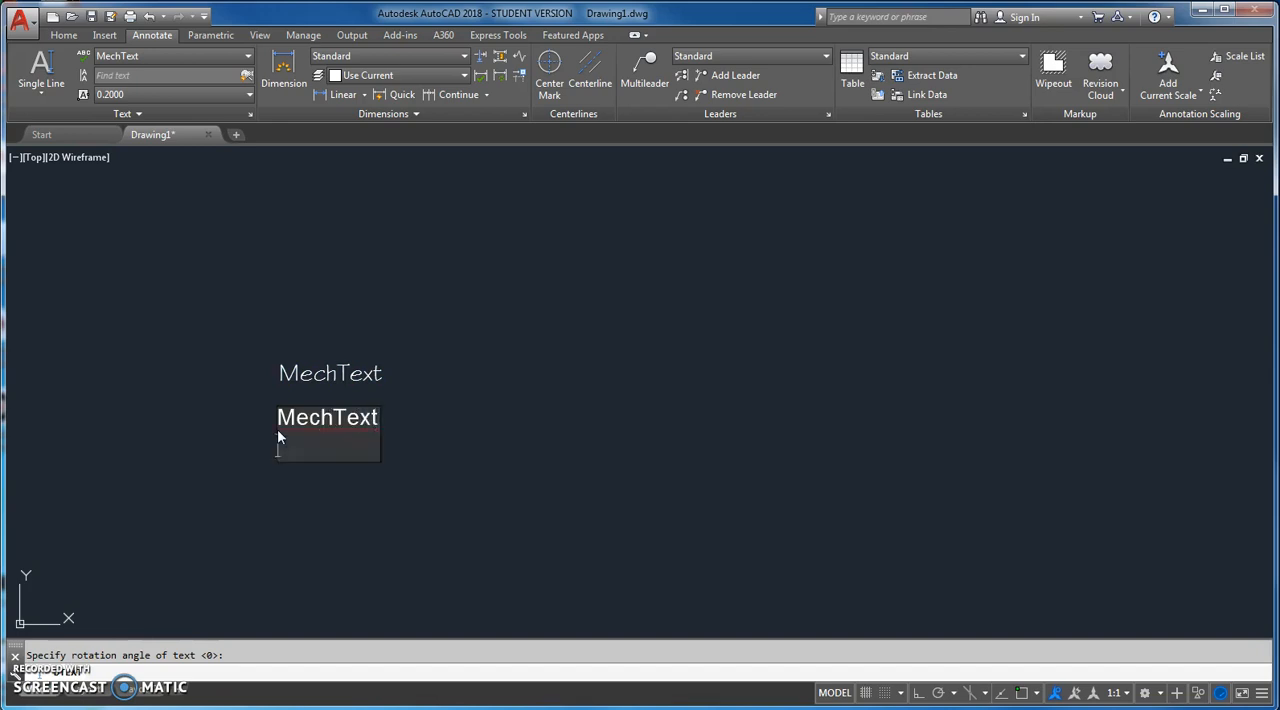
pyautogui.press('Return')
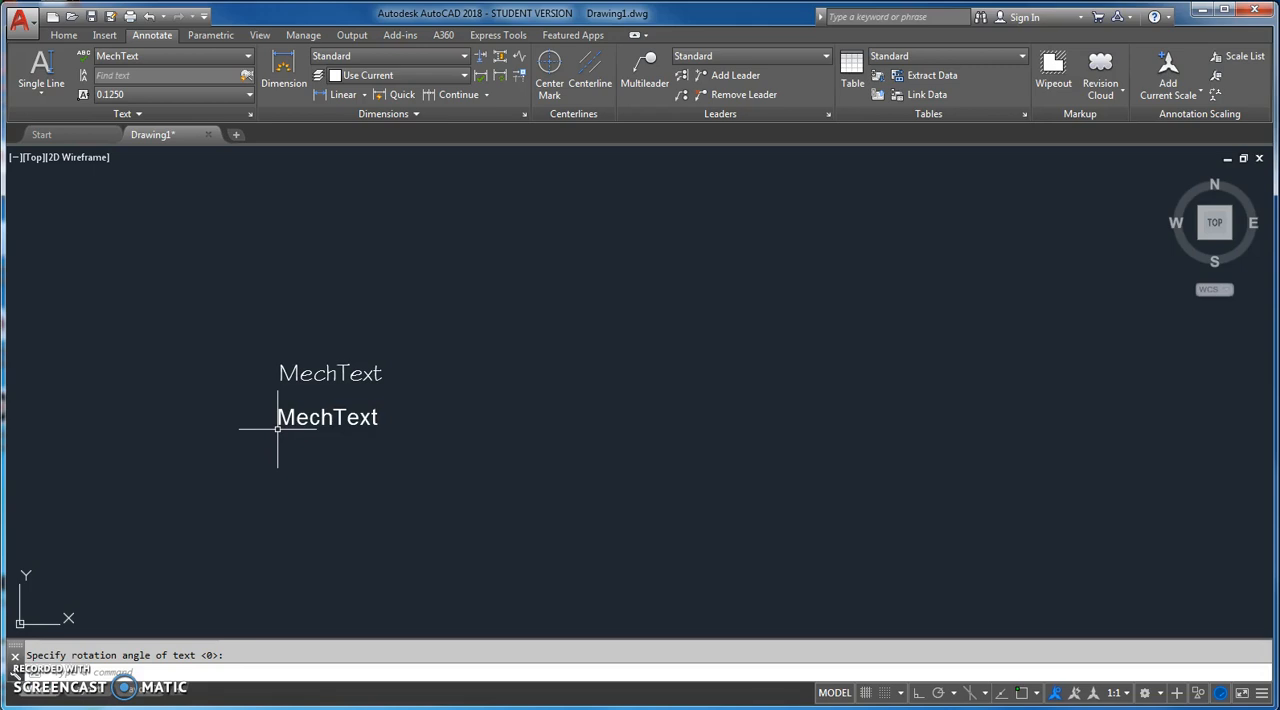
# Step: Place the start of another single-line text below the two samples, with height 0.125 and rotation 0
pyautogui.write('dte')
pyautogui.press('Return')
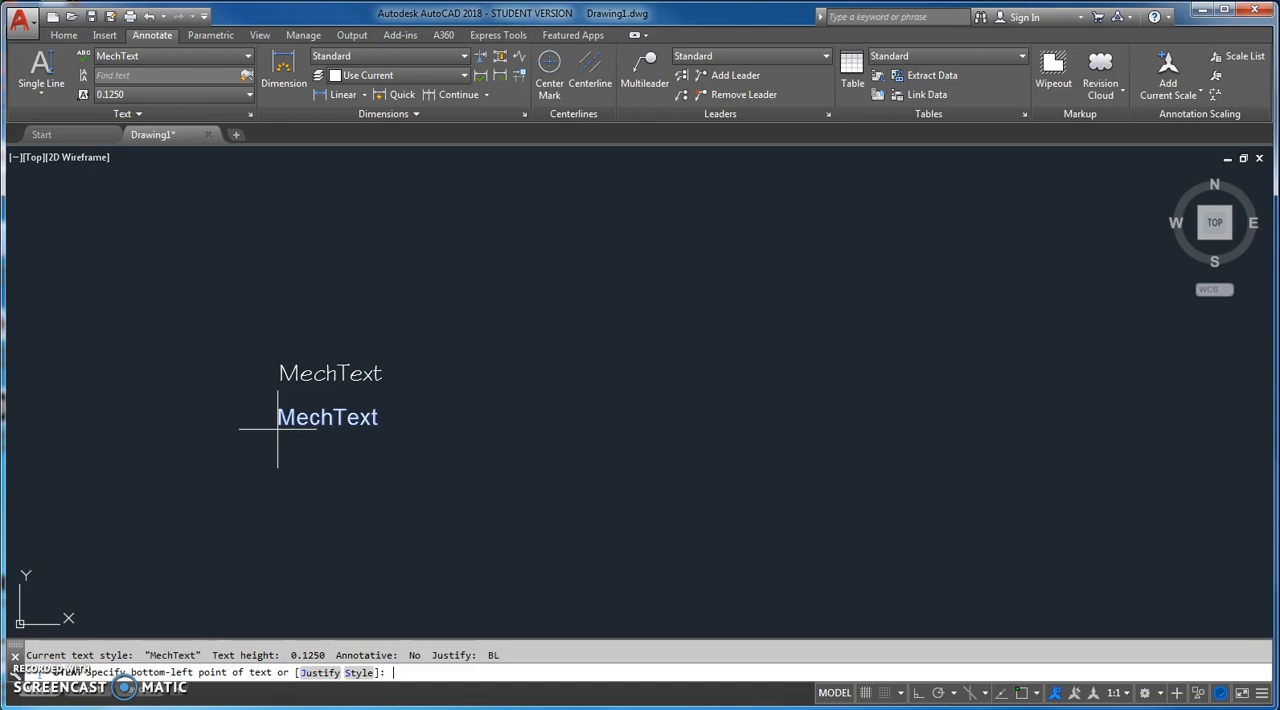
pyautogui.click(271, 486)
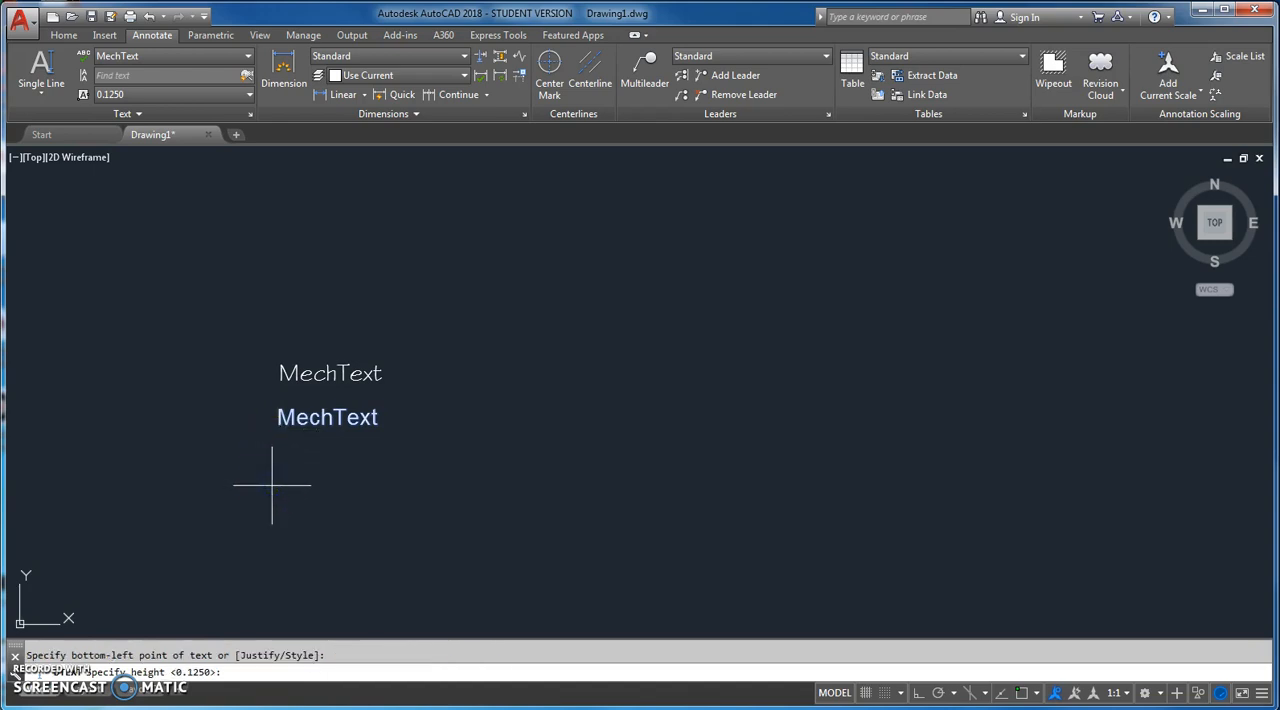
pyautogui.press('Return')
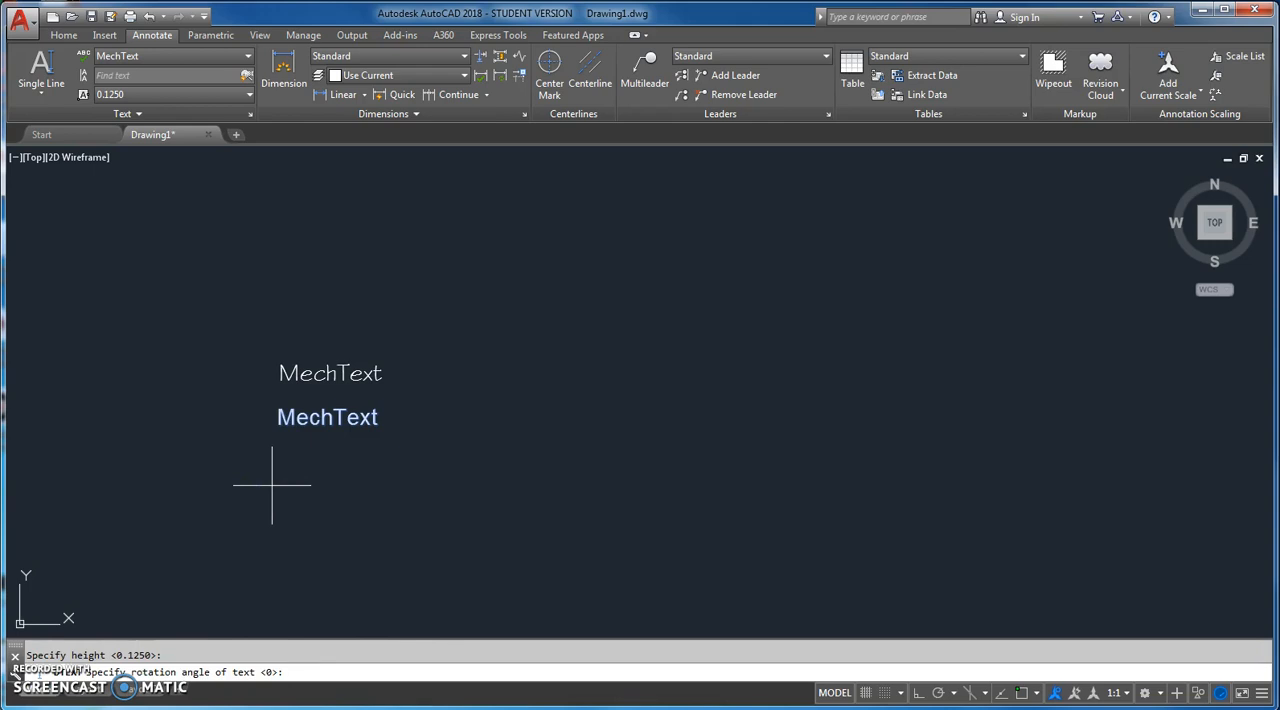
pyautogui.press('Return')
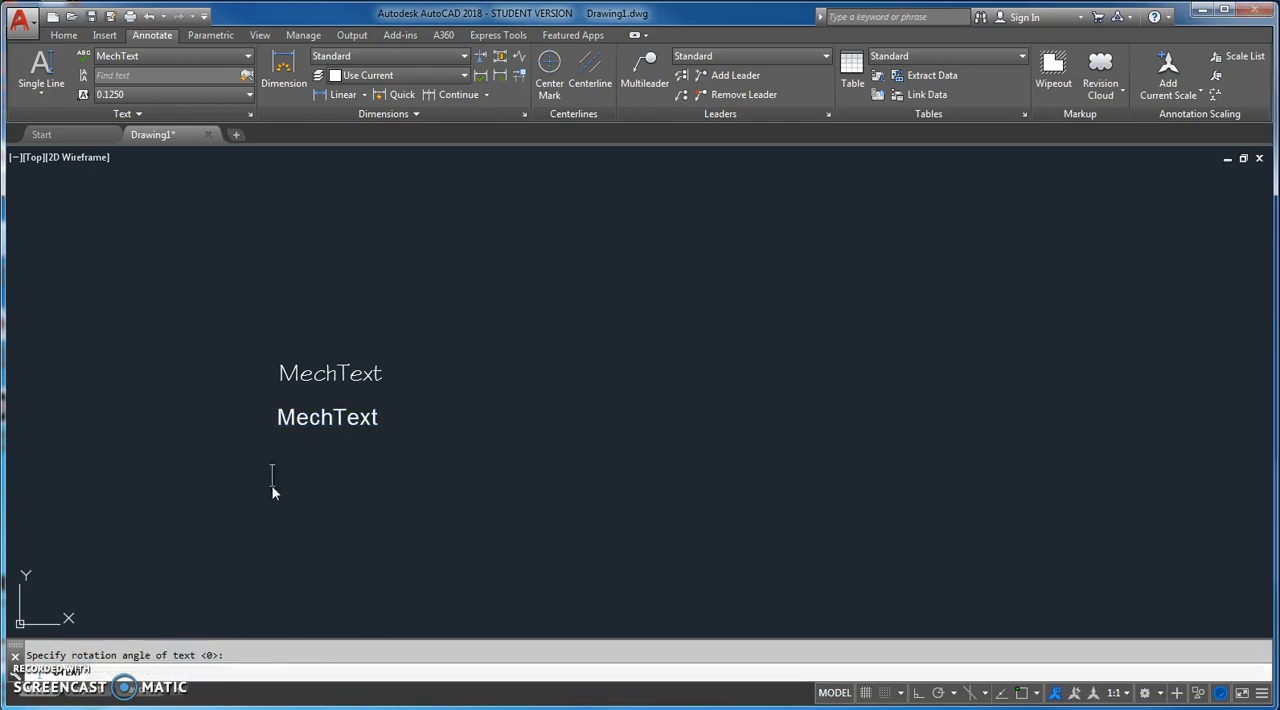
# Step: Enter "MechText" as underlined content using %% control codes and finish the text command
pyautogui.write('MechText')
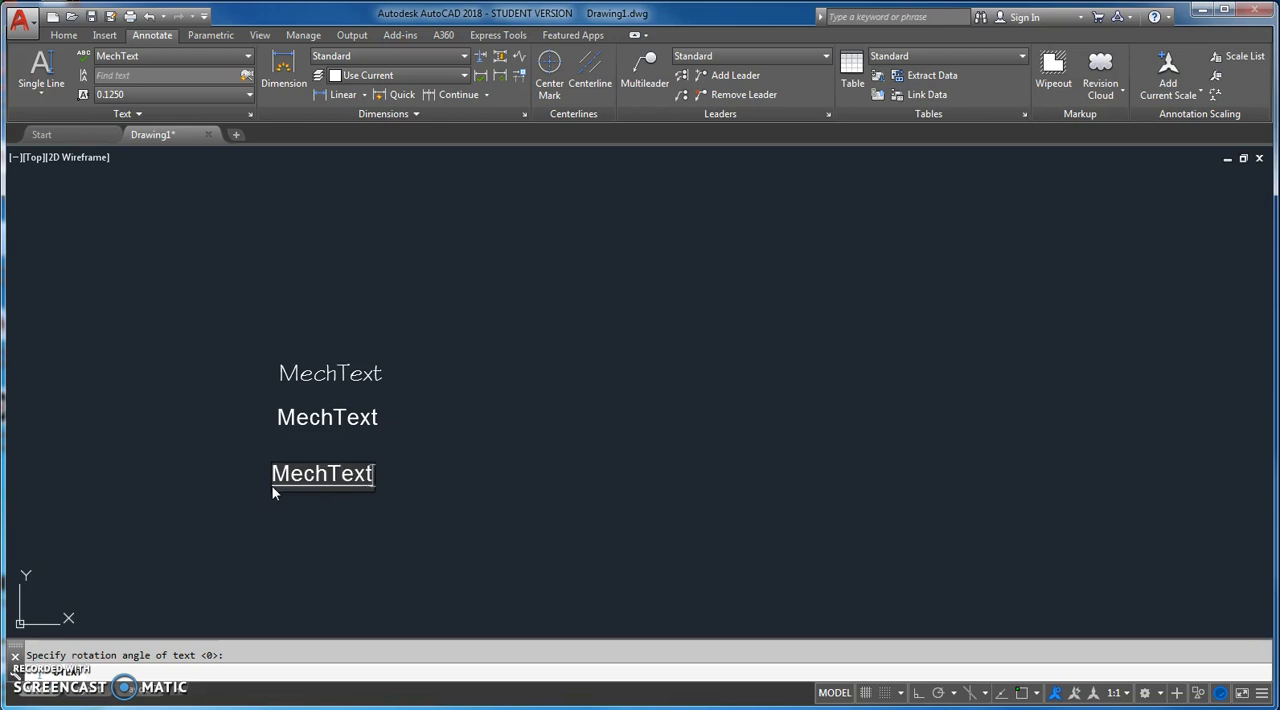
pyautogui.write('%%')
pyautogui.press('BackSpace')
pyautogui.press('BackSpace')
pyautogui.click(328, 526)
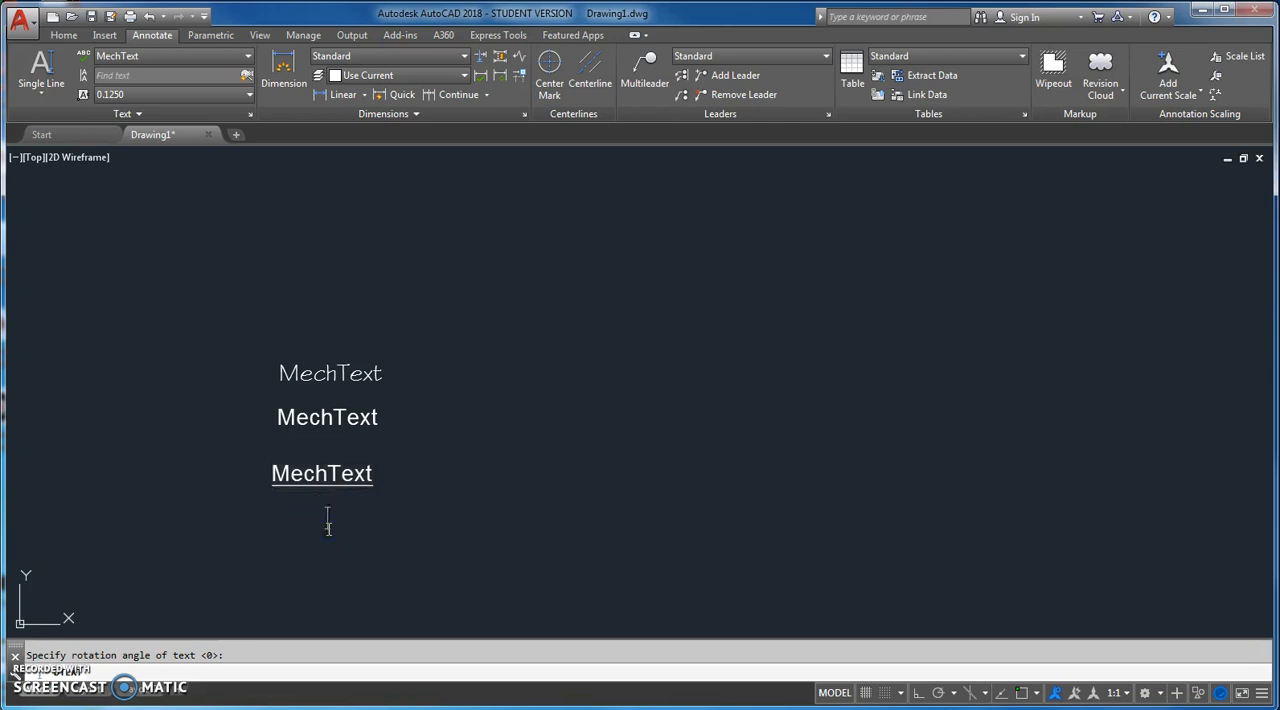
pyautogui.press('Escape')
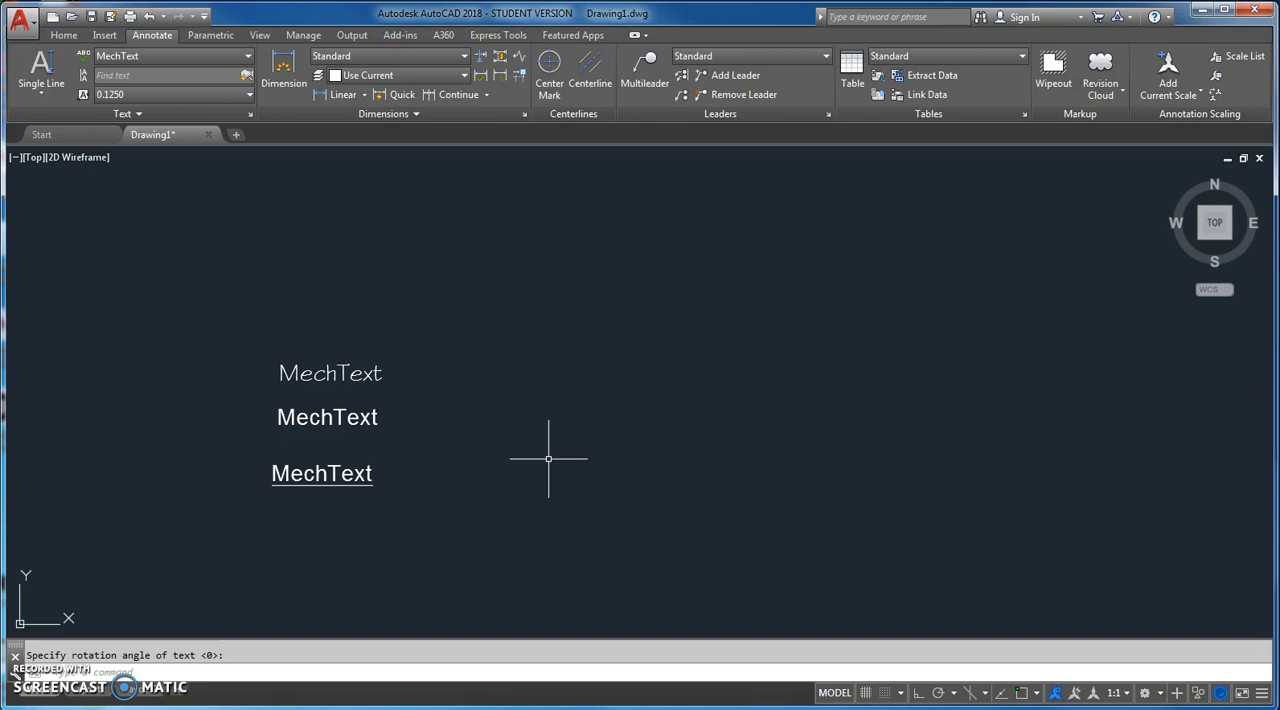
pyautogui.write('mtext')
pyautogui.press('Return')
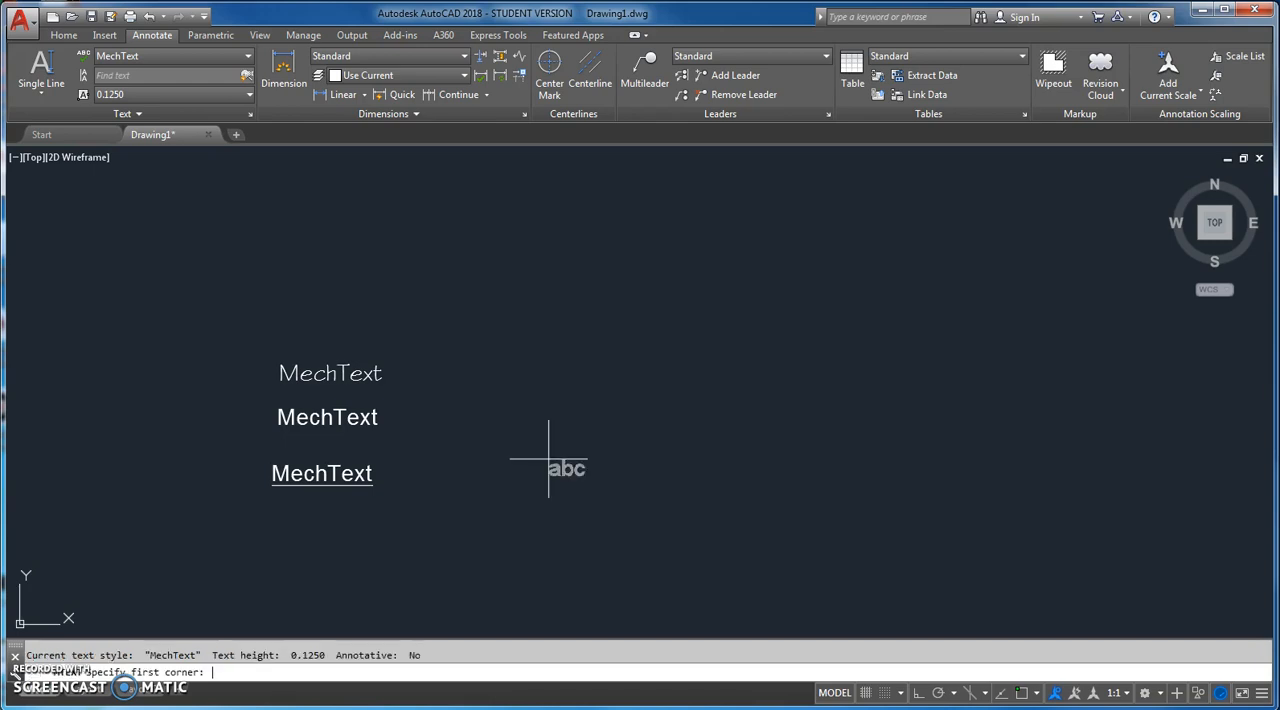
pyautogui.press('Escape')
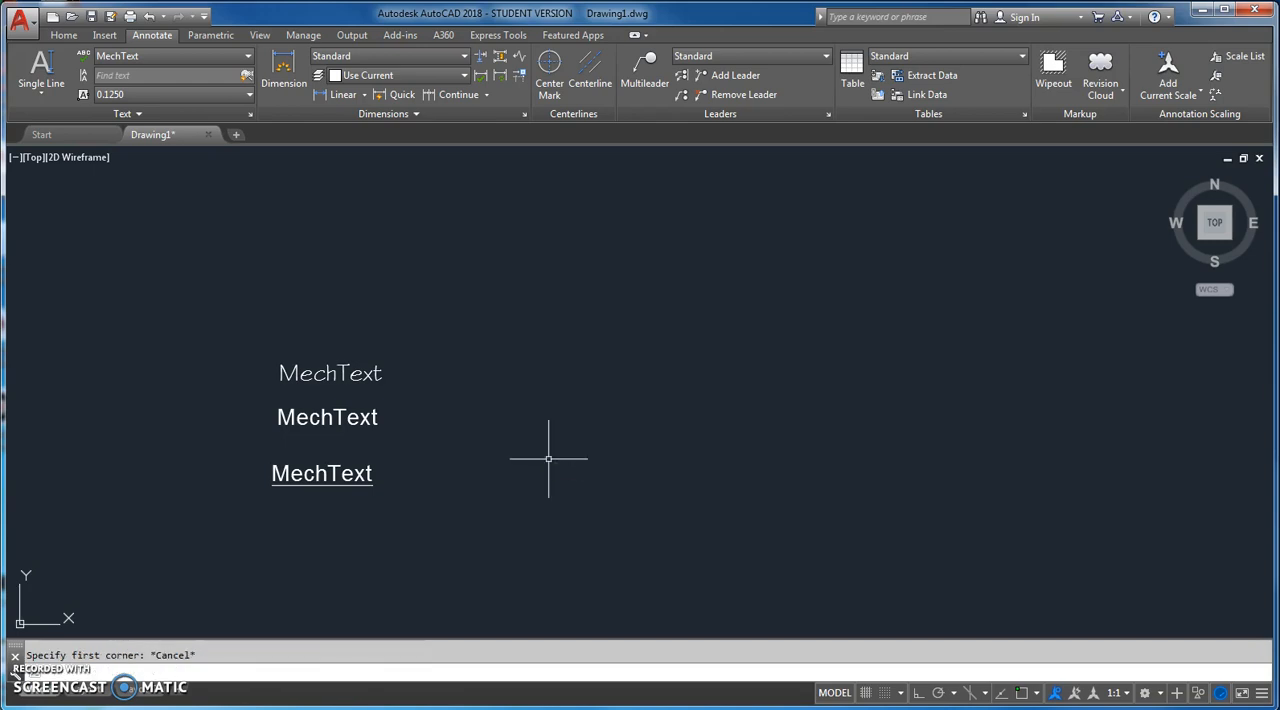
# Step: Create a wide multiline text box above and to the right of the sample texts and enter "ArchText" in it
pyautogui.click(41, 90)
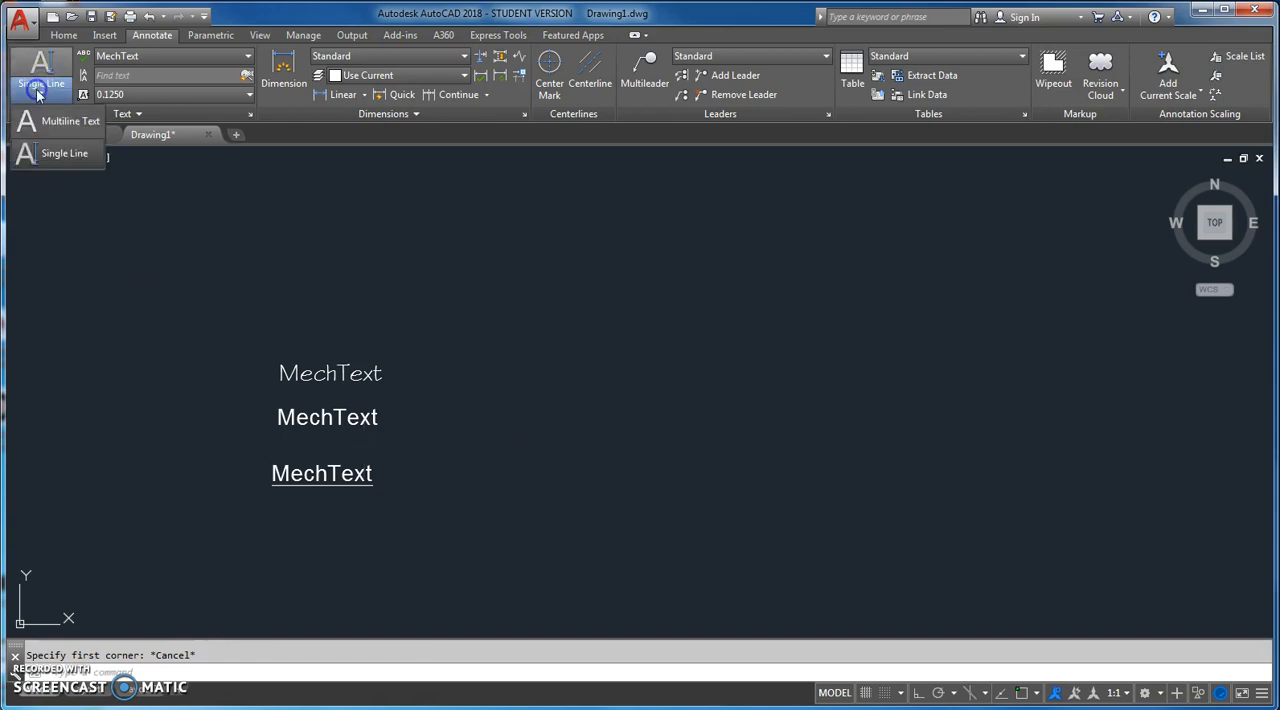
pyautogui.click(47, 121)
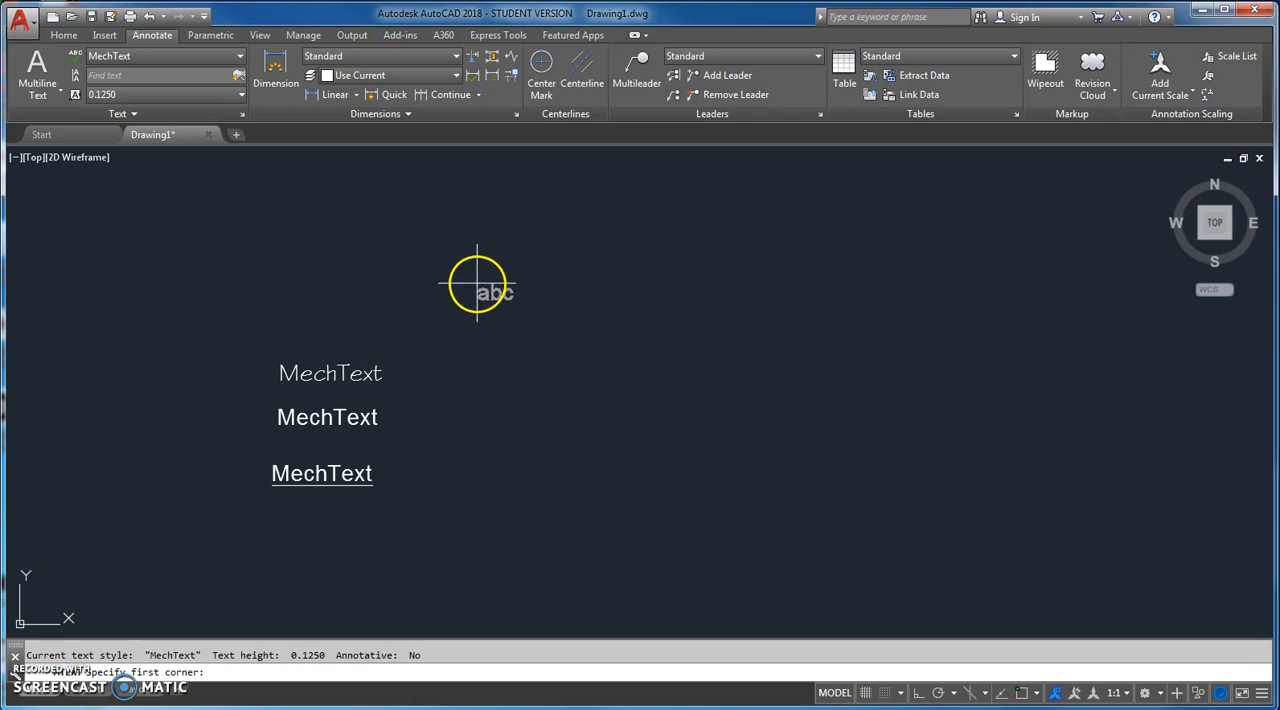
pyautogui.click(477, 284)
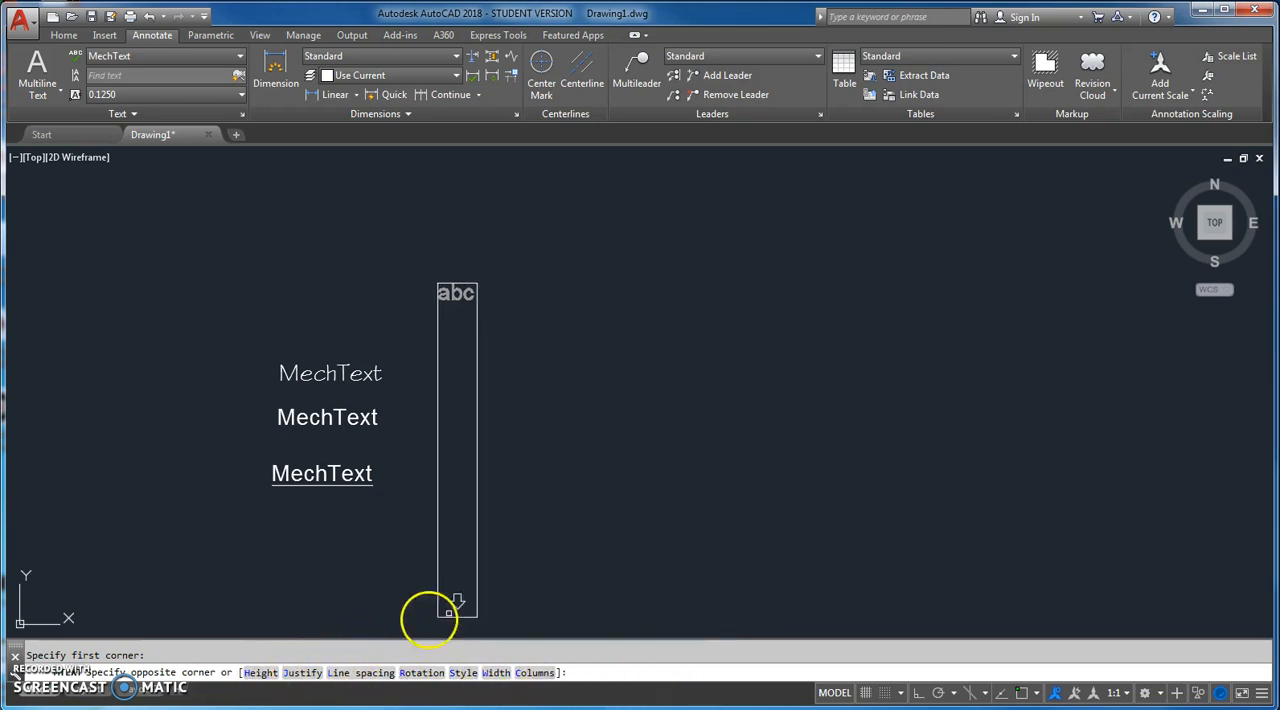
pyautogui.click(1021, 396)
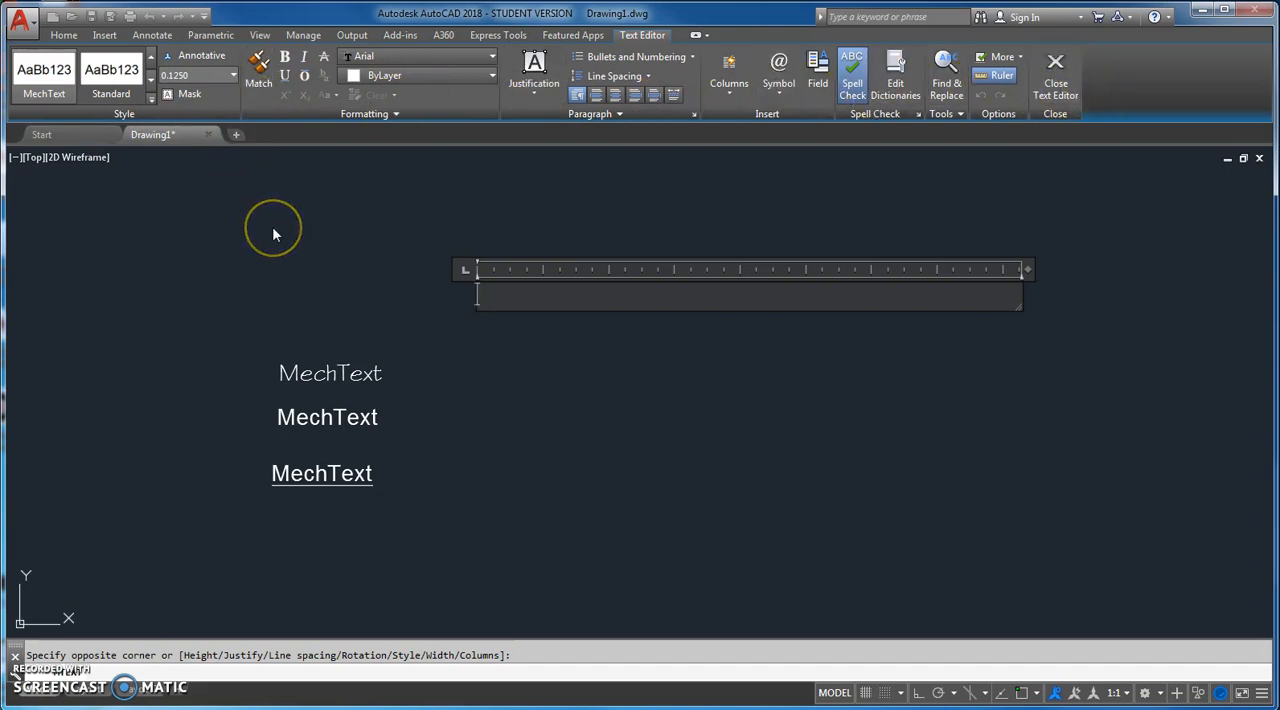
pyautogui.write('ArchText')
# Step: Apply the ArchText style to the whole word "ArchText" in the multiline text
pyautogui.moveTo(557, 291); pyautogui.dragTo(426, 287)
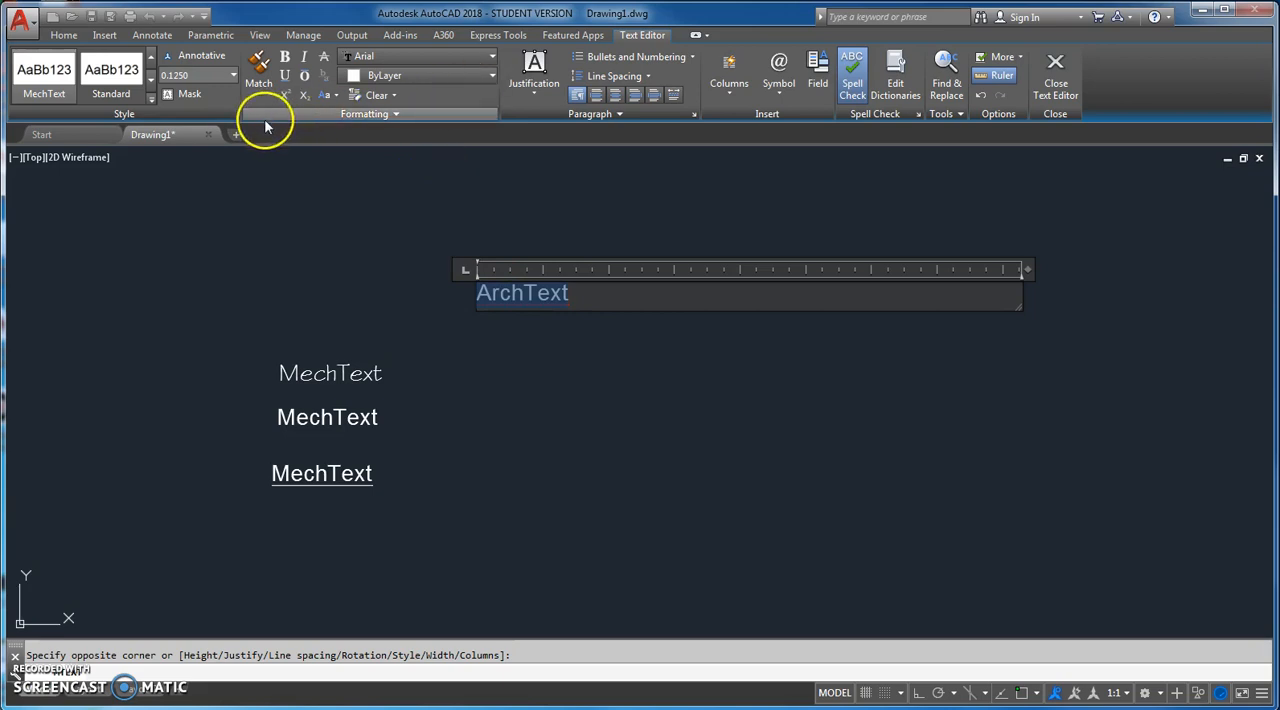
pyautogui.click(150, 96)
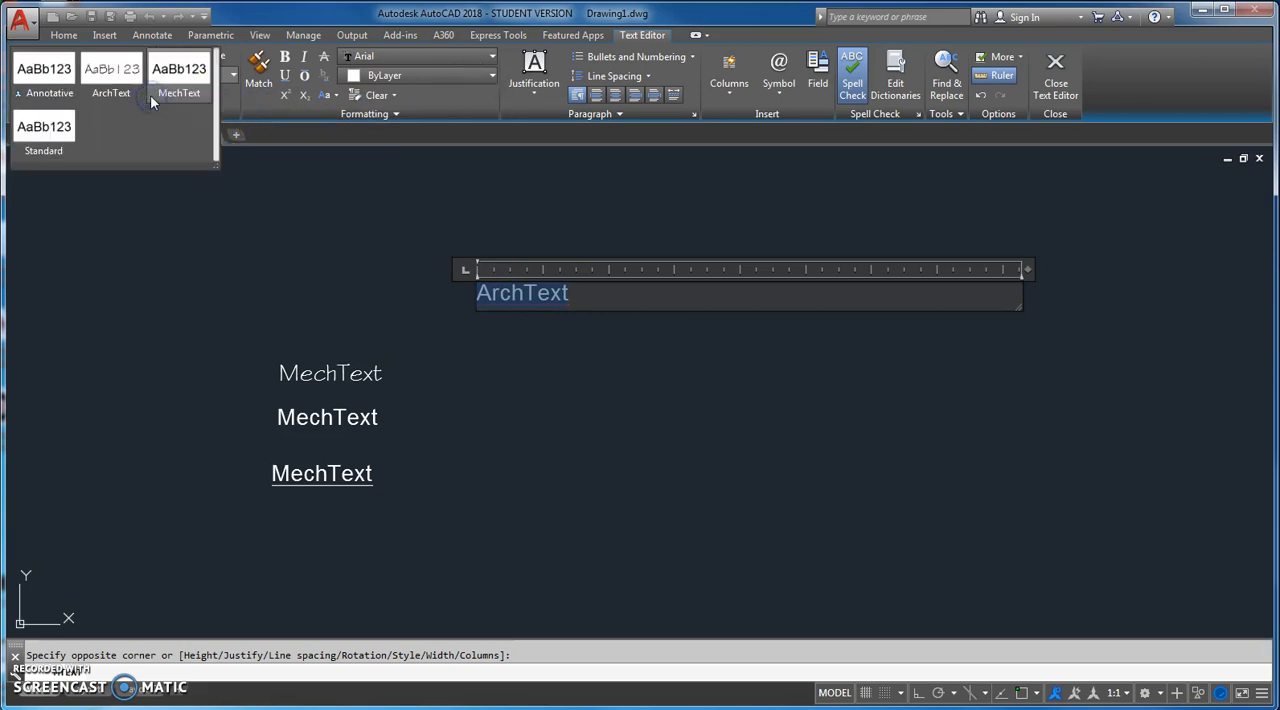
pyautogui.click(108, 72)
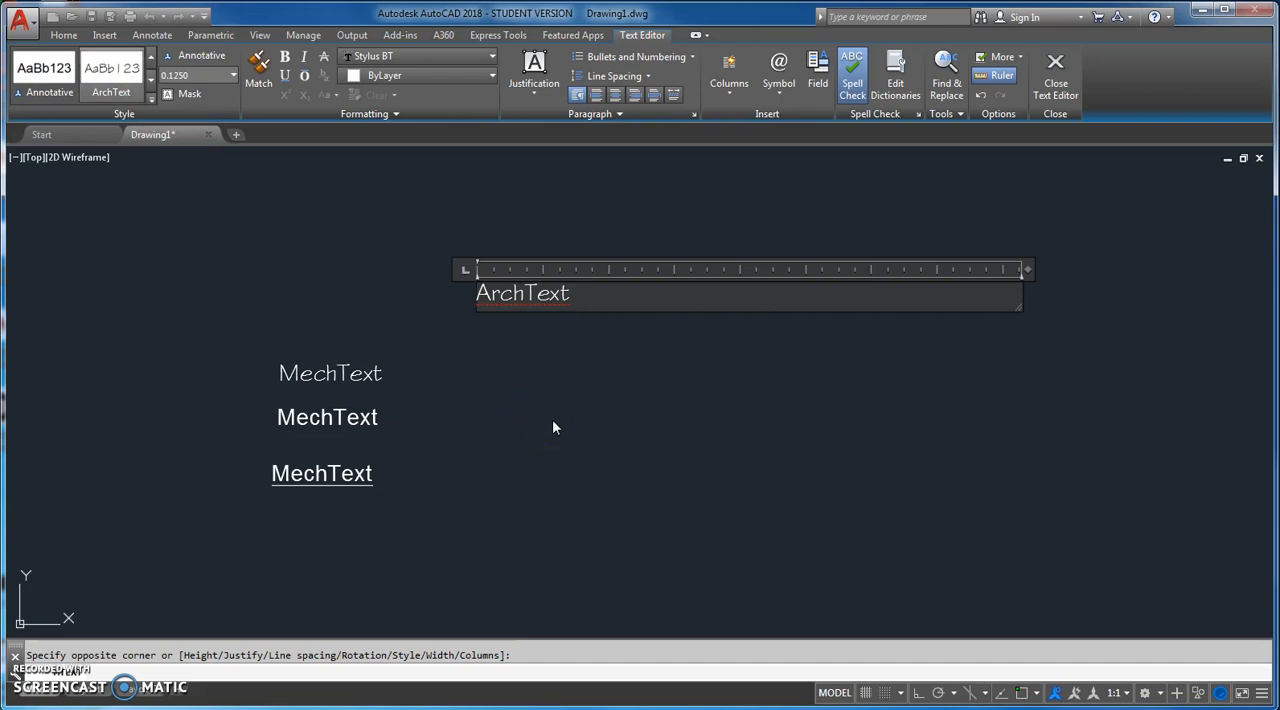
# Step: Try underline, bold, italic, overline and strikethrough formatting on the word "ArchText" in the multiline text
pyautogui.click(526, 378)
pyautogui.moveTo(572, 293); pyautogui.dragTo(400, 275)
pyautogui.click(285, 84)
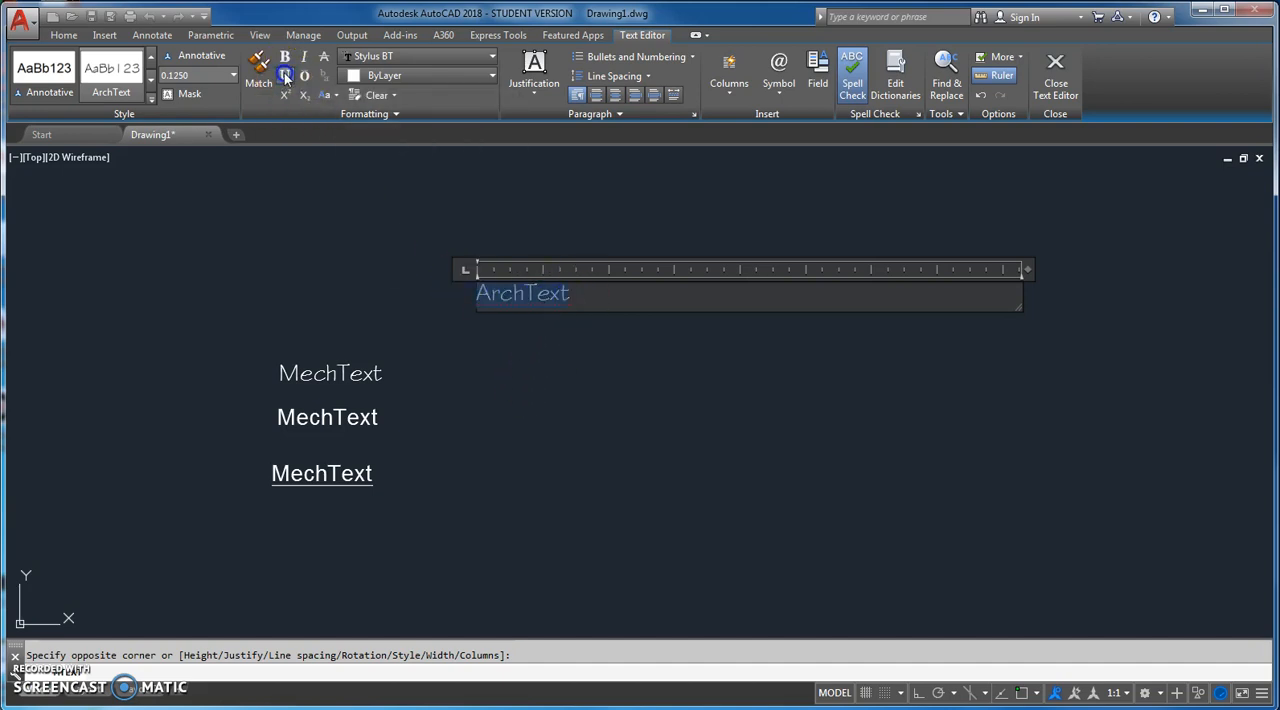
pyautogui.click(286, 58)
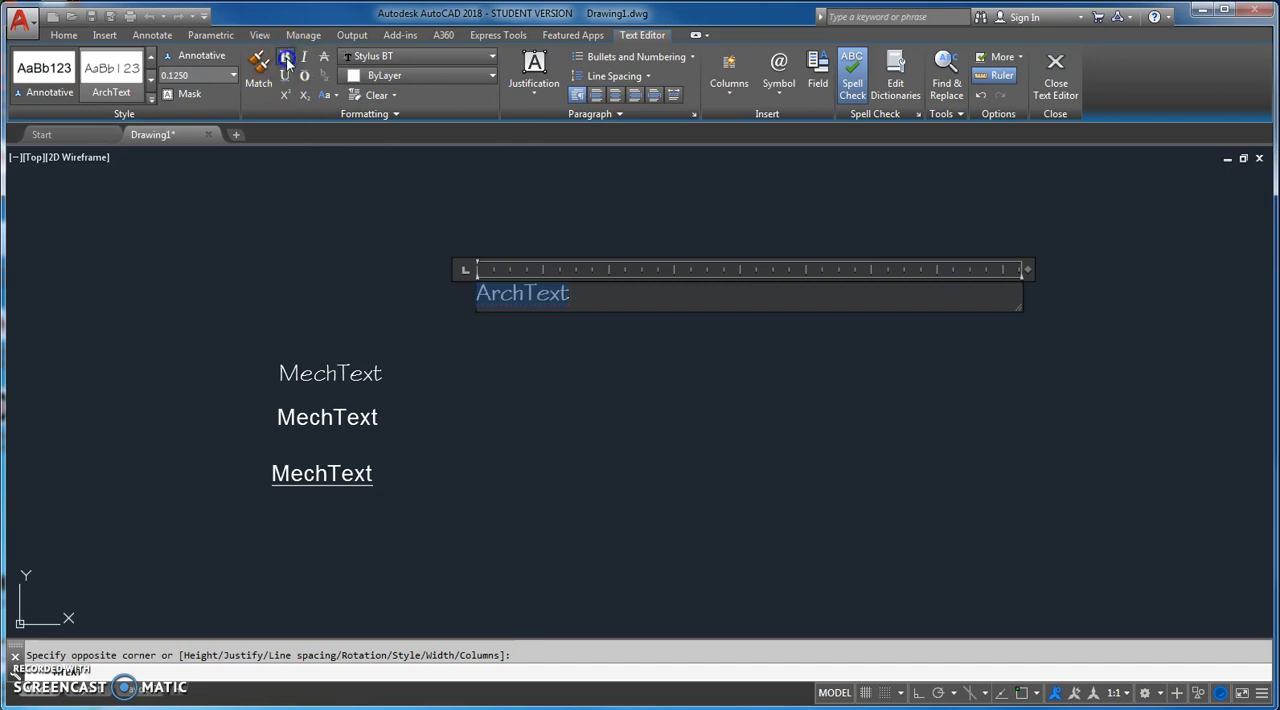
pyautogui.click(303, 58)
pyautogui.click(303, 58)
pyautogui.click(304, 76)
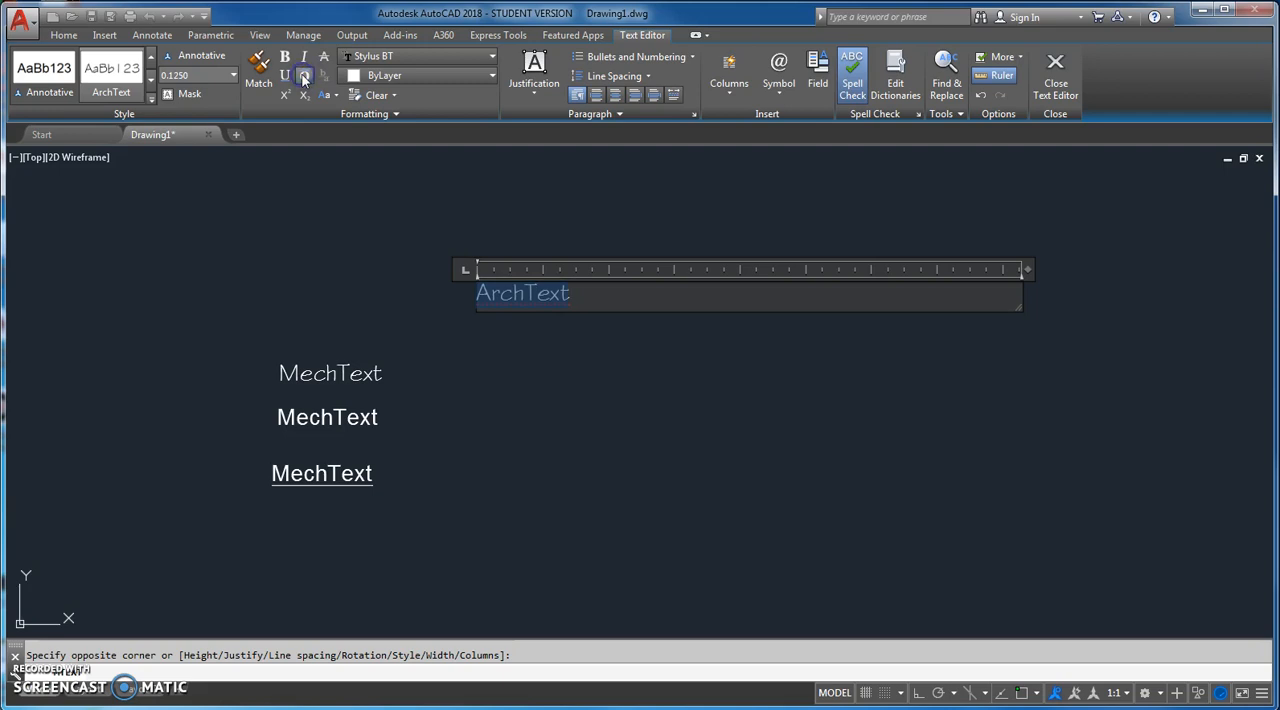
pyautogui.click(323, 58)
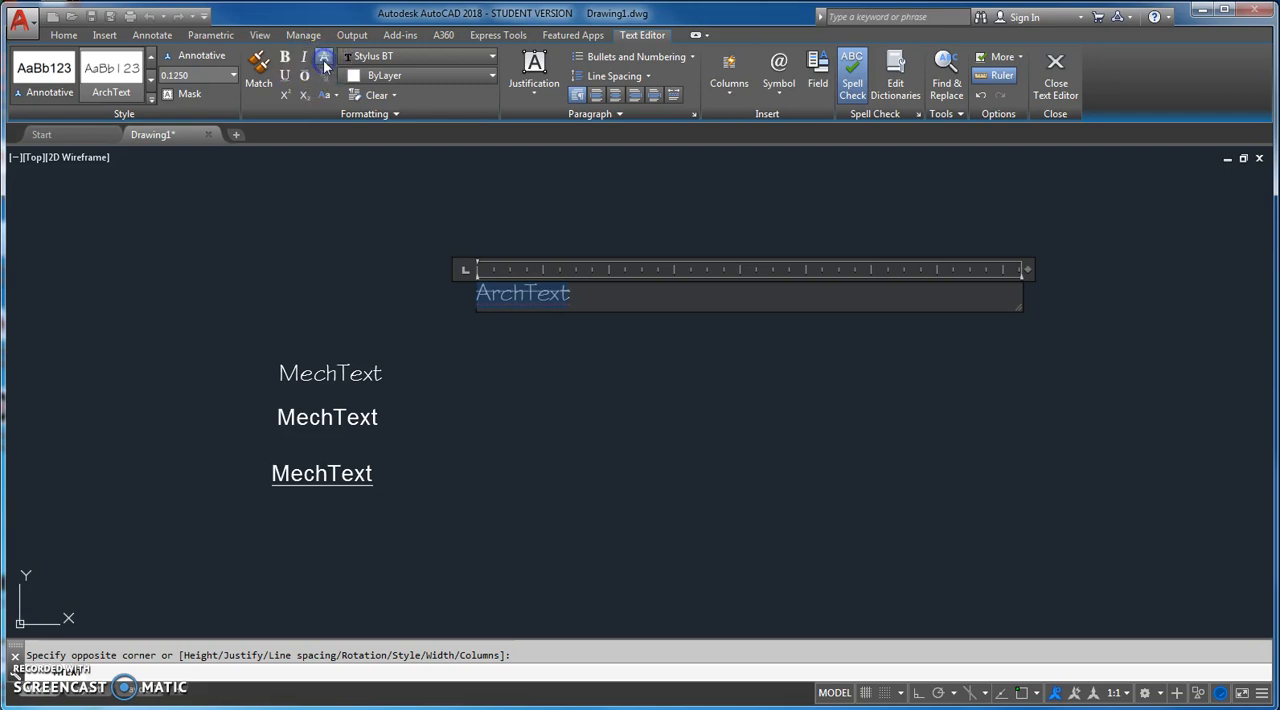
# Step: Examine the font list, colour choices and additional formatting settings for the selected "ArchText" word, and leave the text editor
pyautogui.click(492, 58)
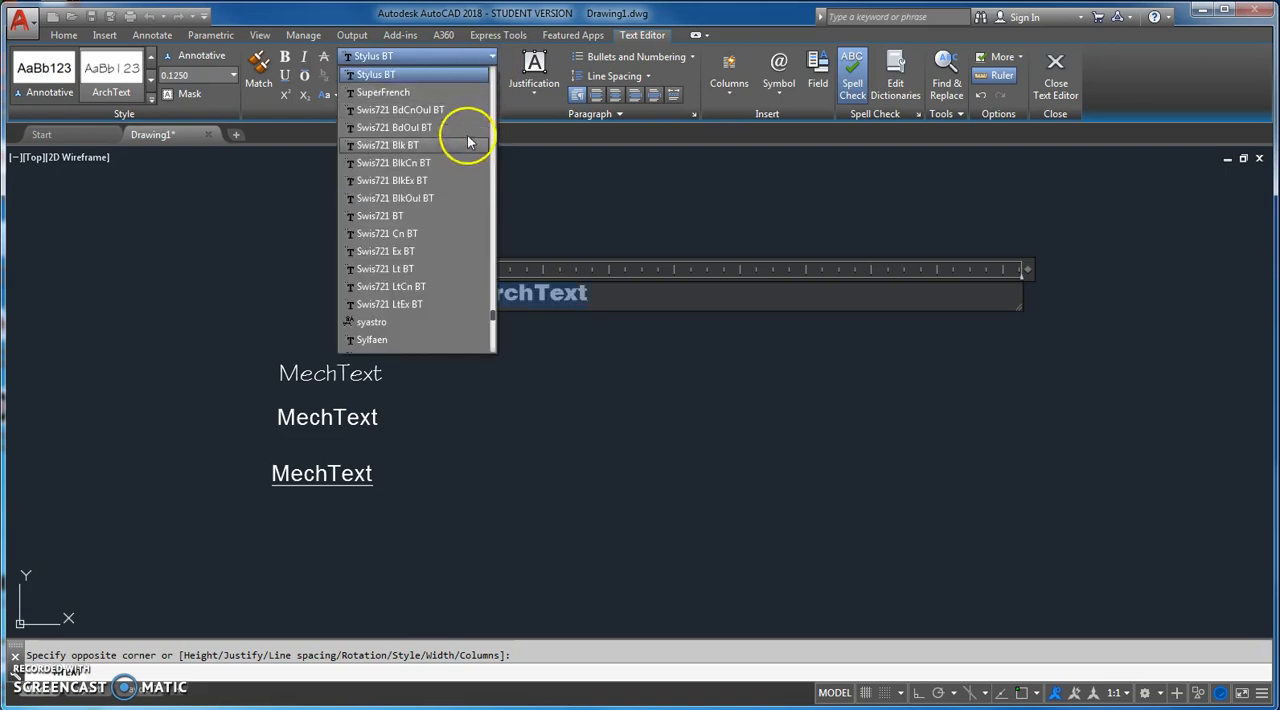
pyautogui.click(418, 54)
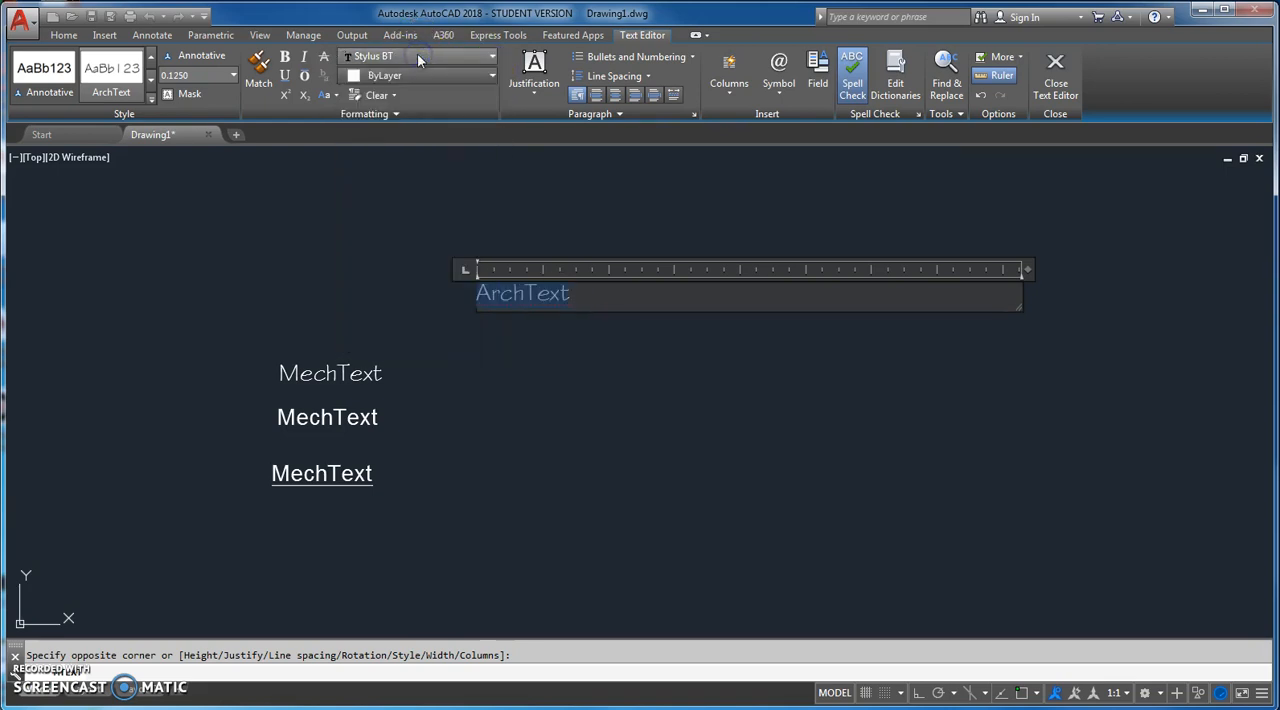
pyautogui.click(490, 78)
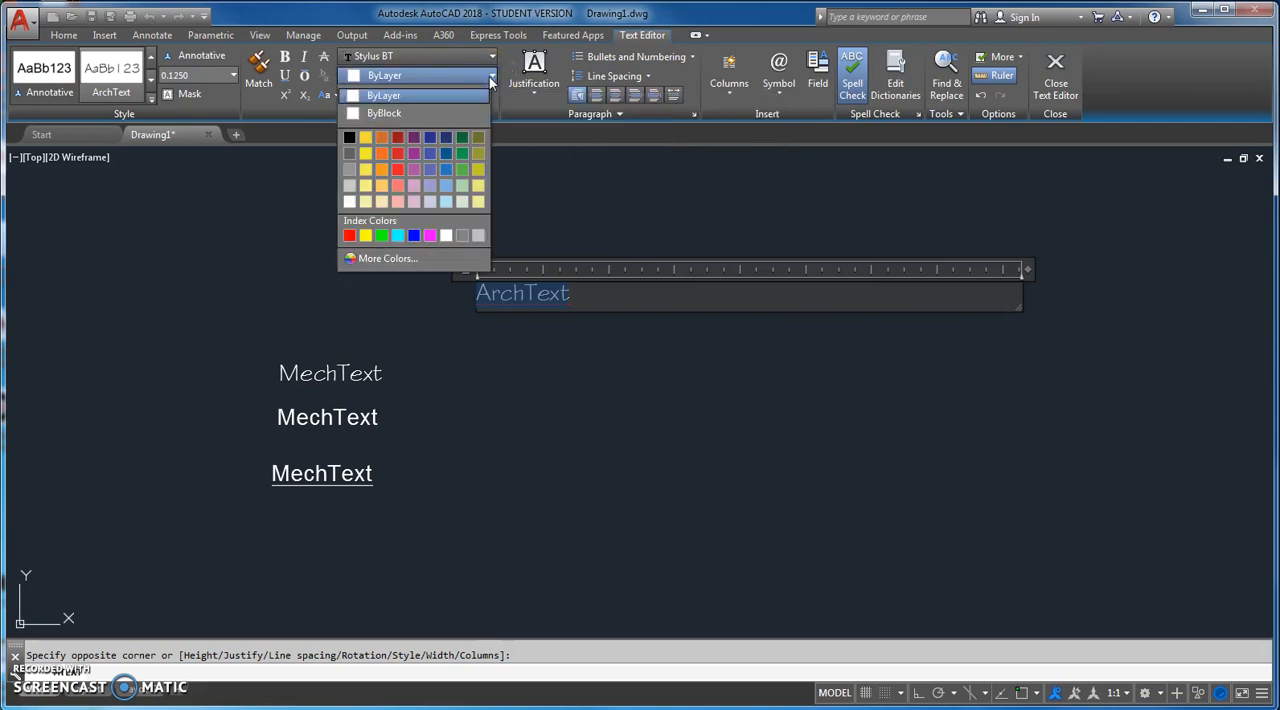
pyautogui.click(490, 80)
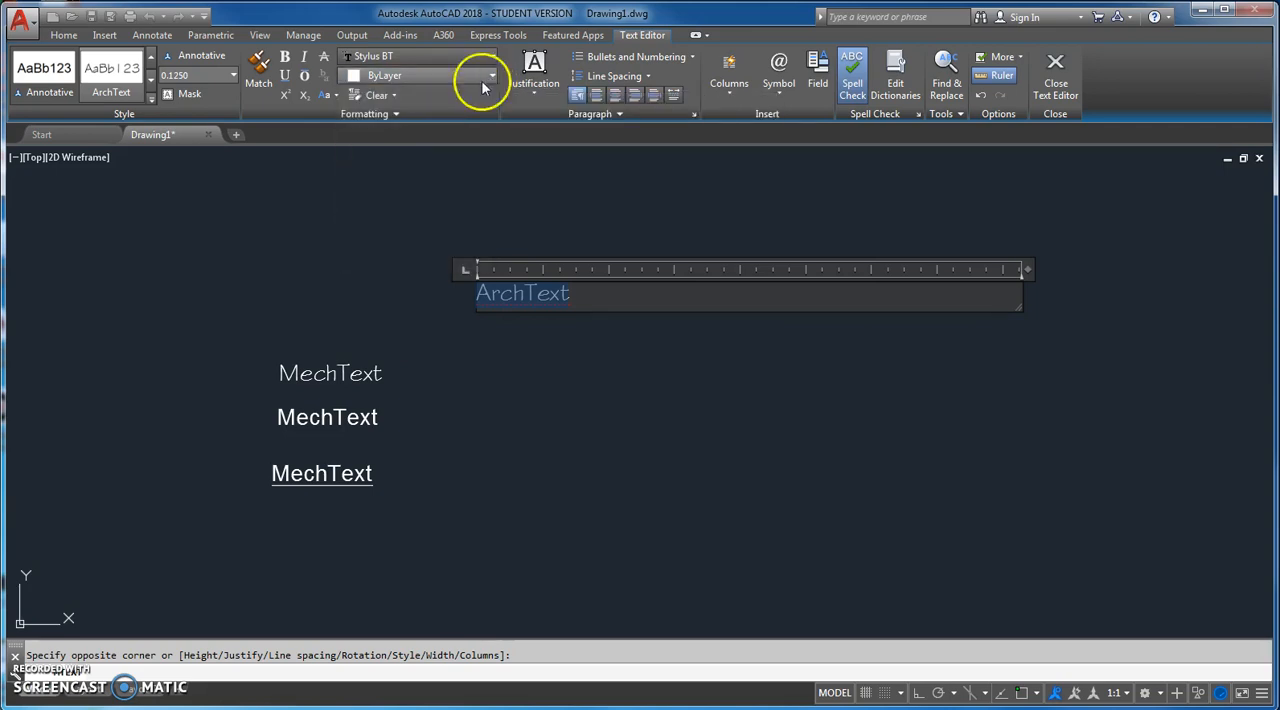
pyautogui.click(396, 112)
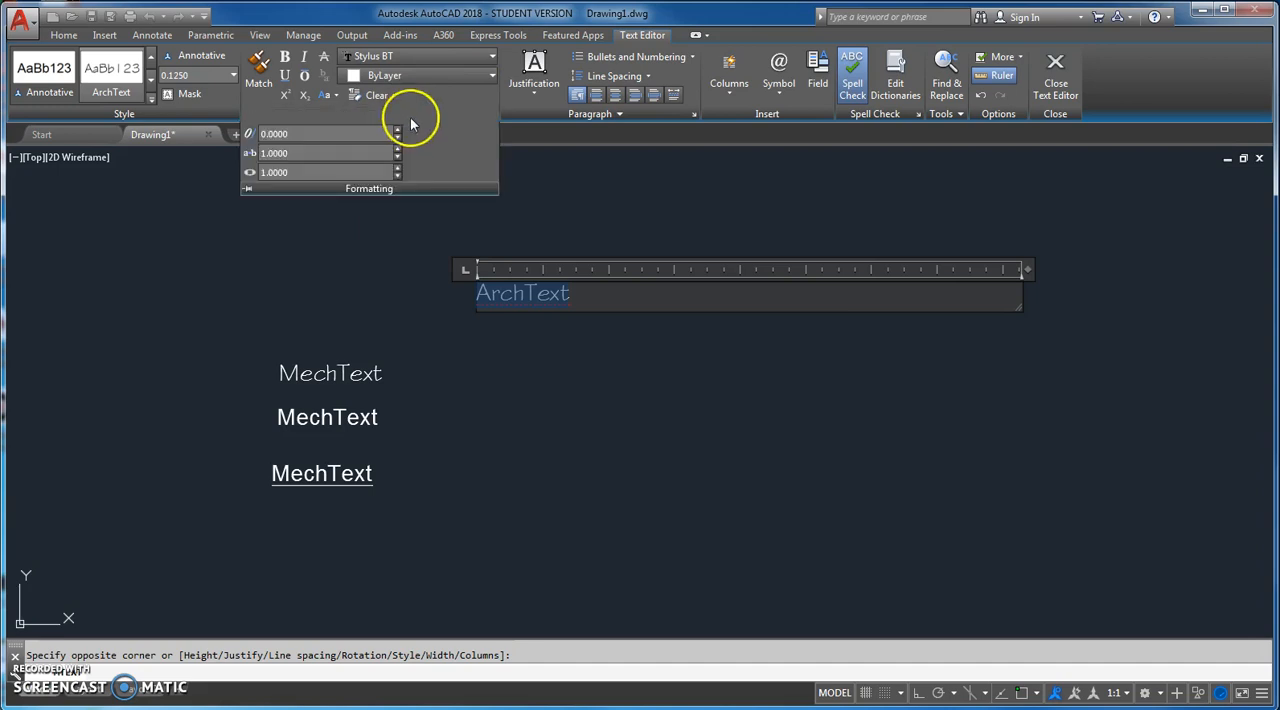
pyautogui.click(601, 238)
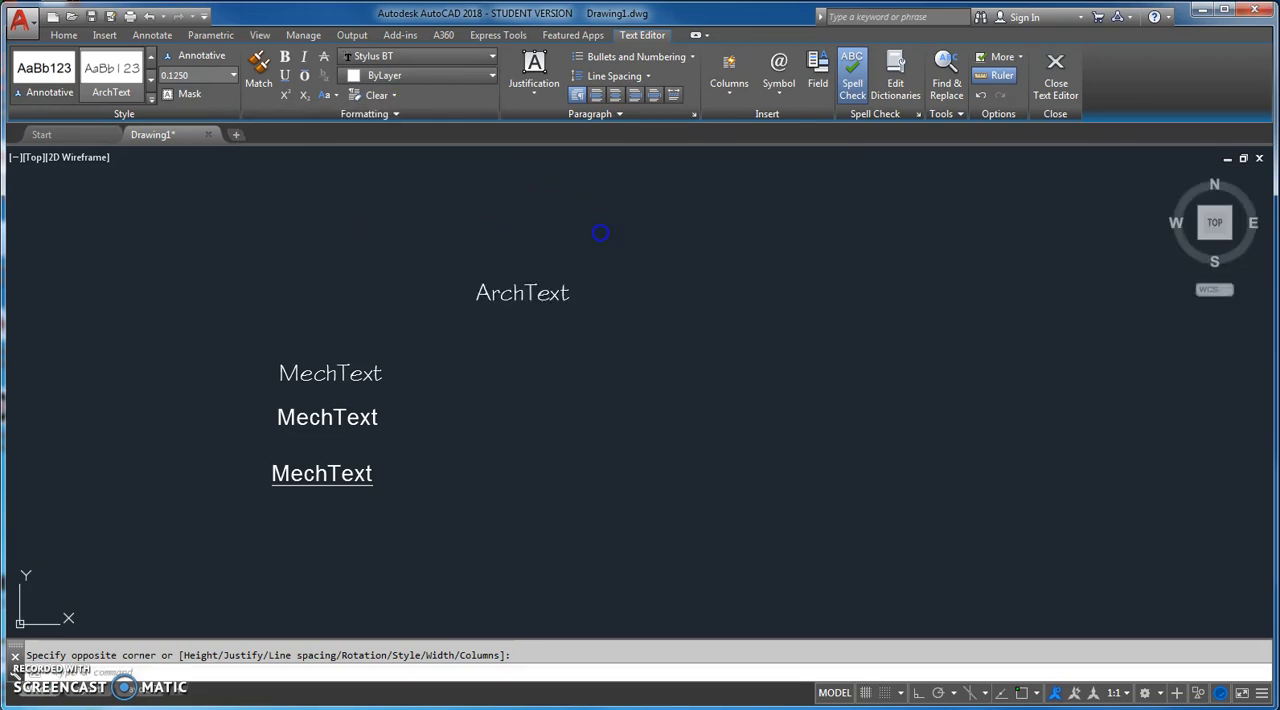
# Step: Reopen the "ArchText" multiline text for editing and select the whole word
pyautogui.click(553, 293)
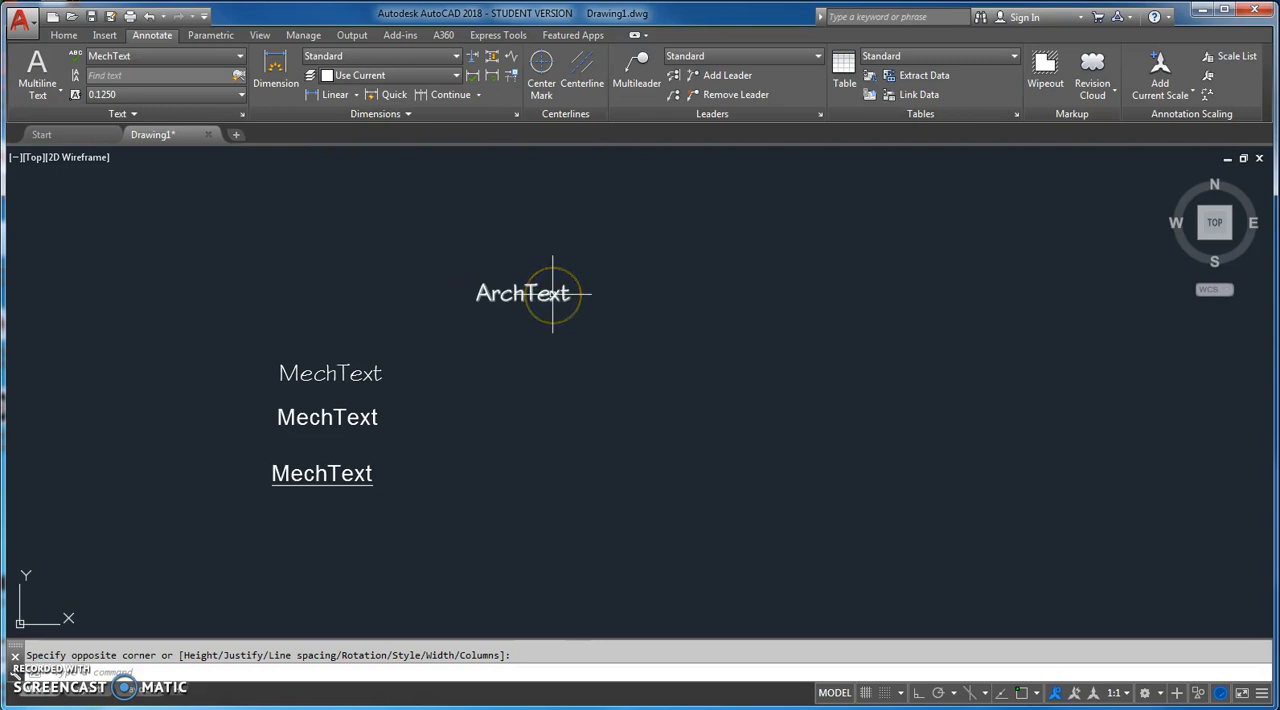
pyautogui.click(553, 293)
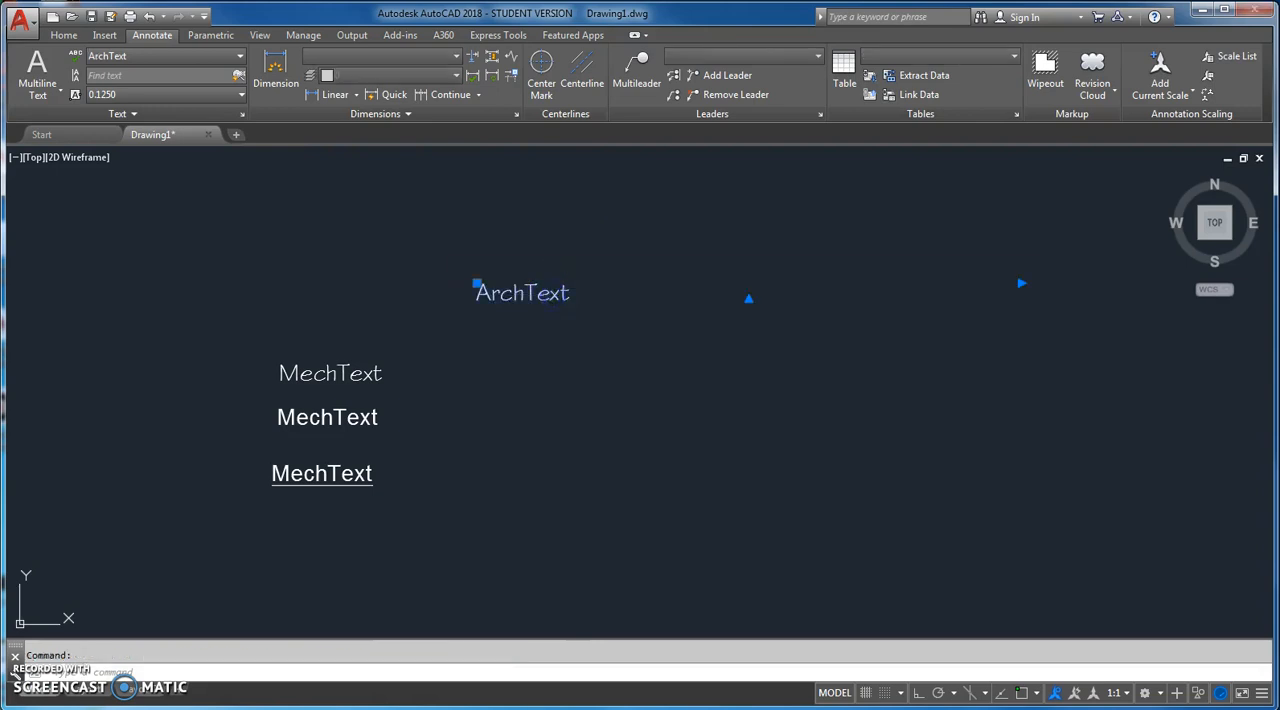
pyautogui.doubleClick(550, 294)
pyautogui.click(592, 294)
pyautogui.moveTo(589, 294); pyautogui.dragTo(437, 286)
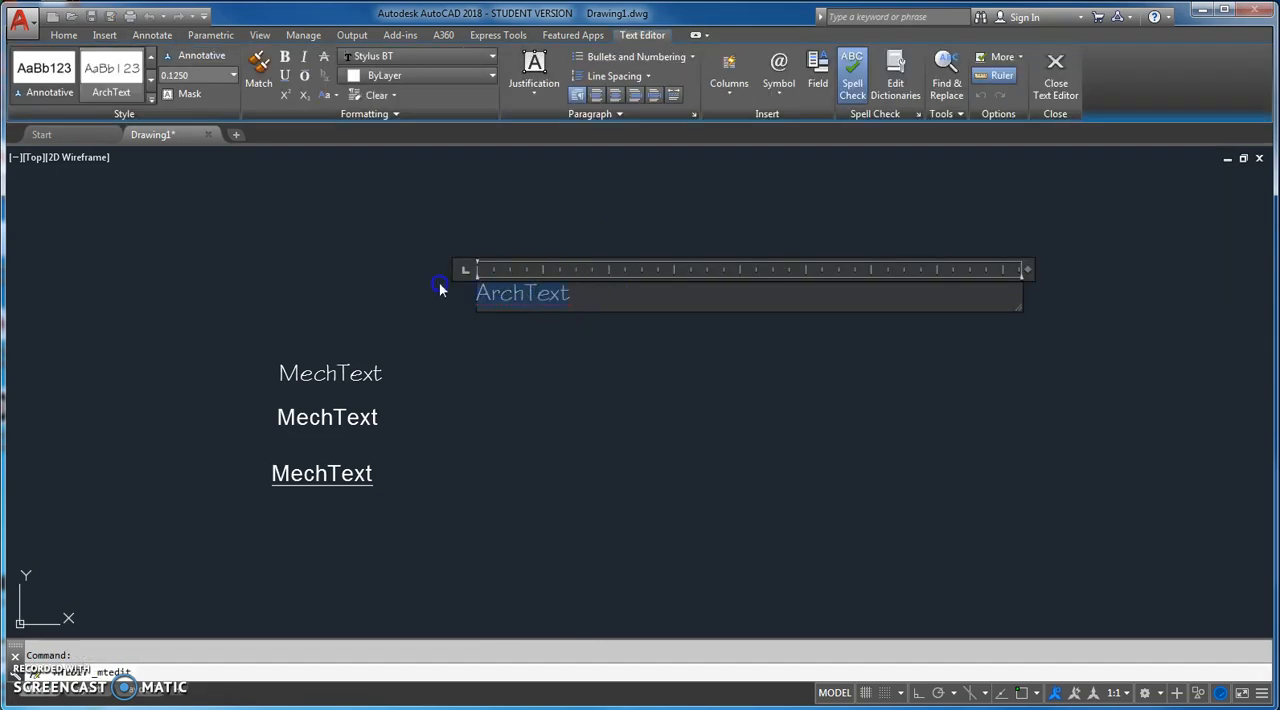
# Step: Try Middle Center justification on the multiline text and return it to Top Left
pyautogui.click(537, 97)
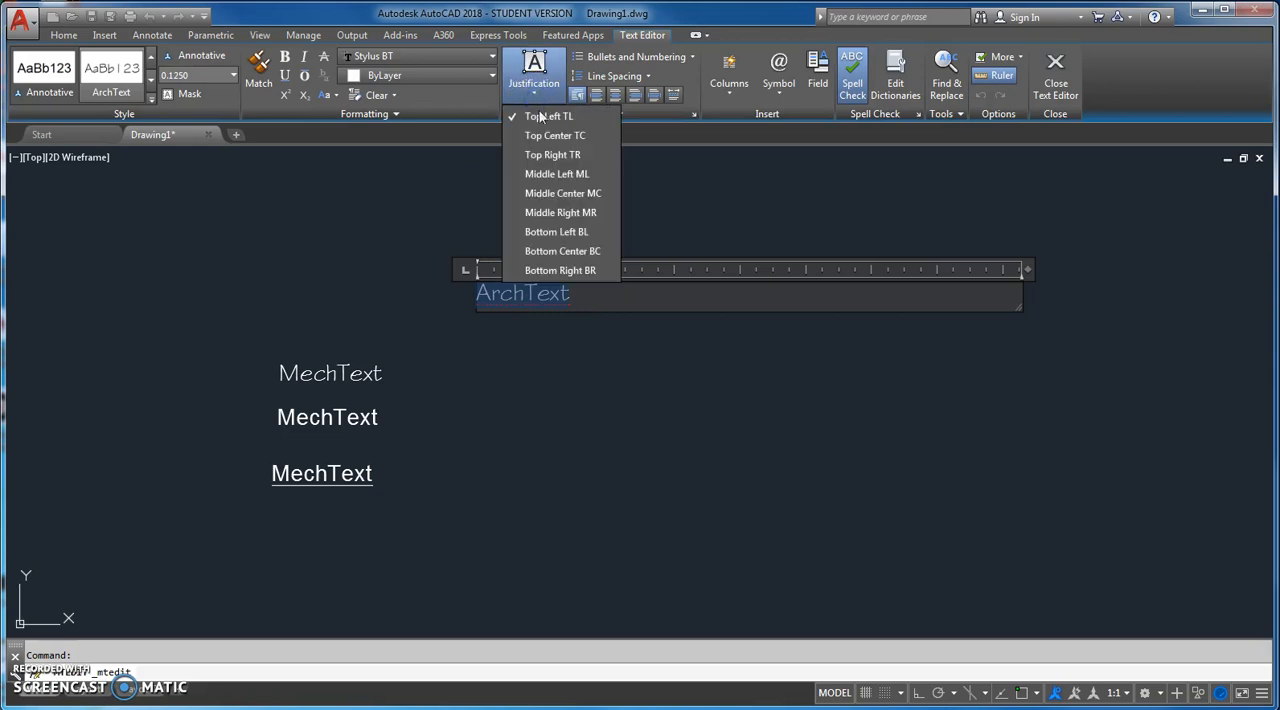
pyautogui.click(537, 196)
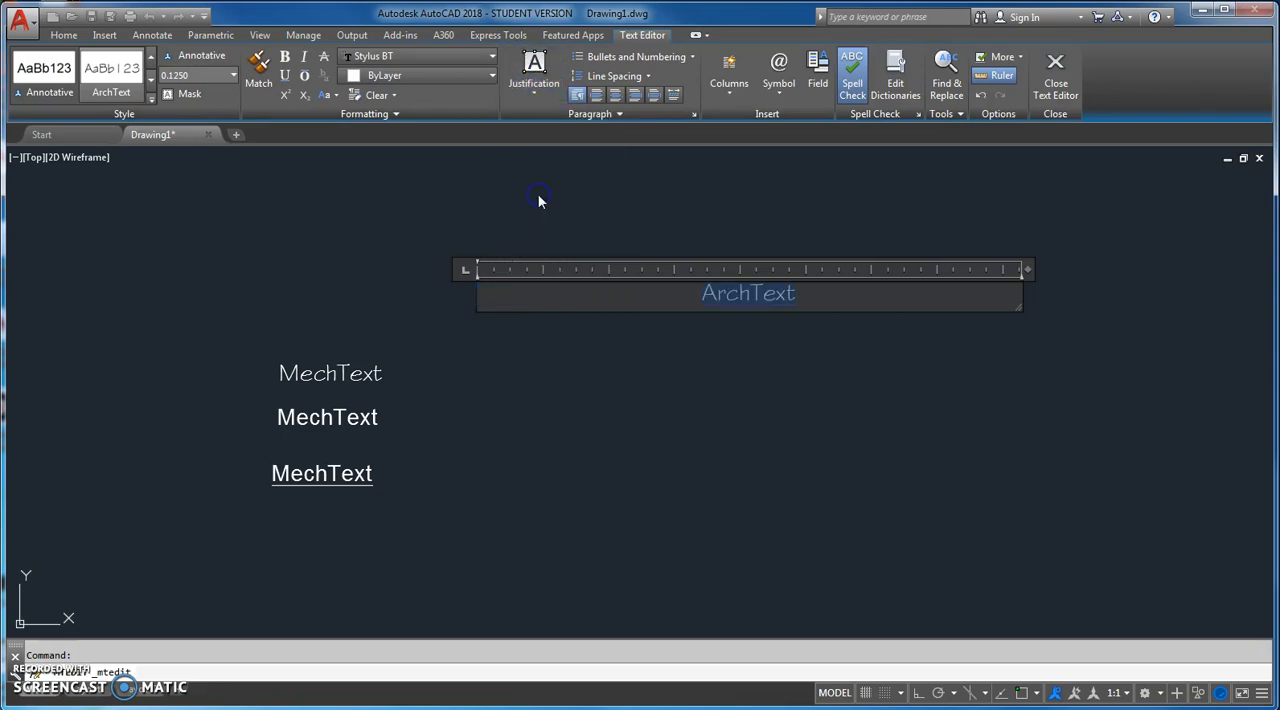
pyautogui.click(534, 93)
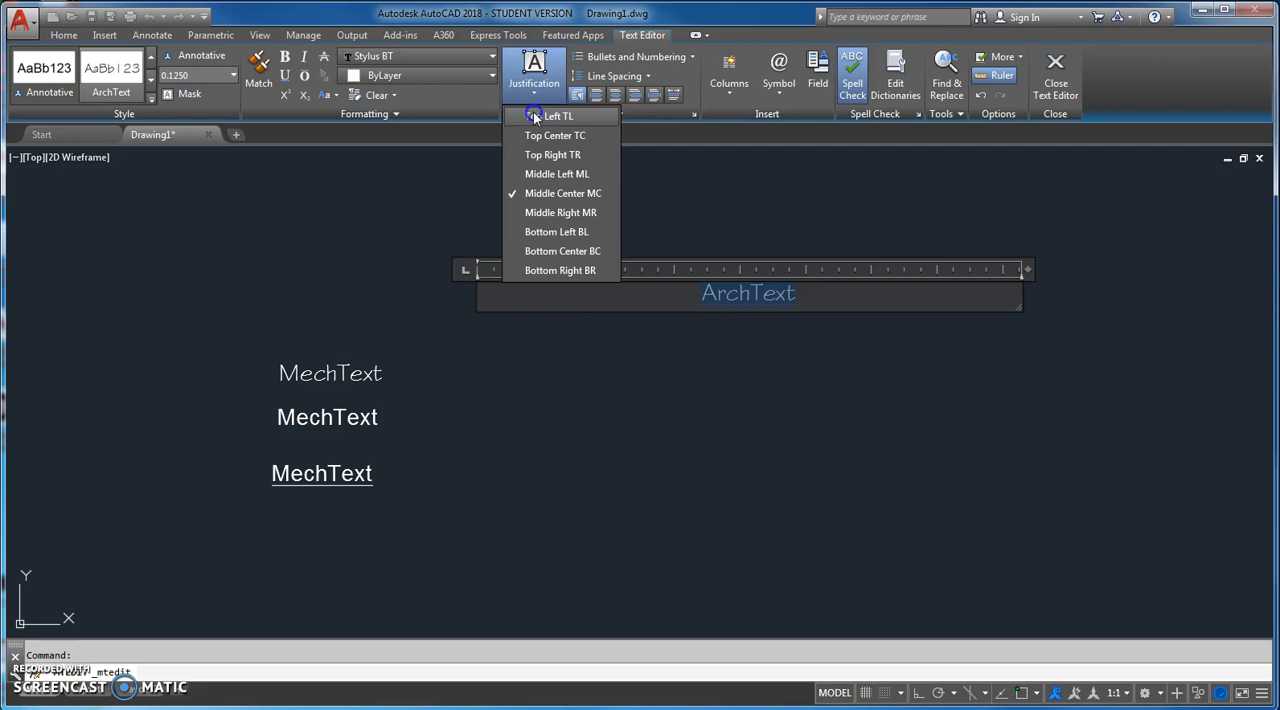
pyautogui.click(534, 117)
# Step: Examine the bullets and numbering, line spacing and paragraph settings for the multiline text without changing them
pyautogui.click(694, 57)
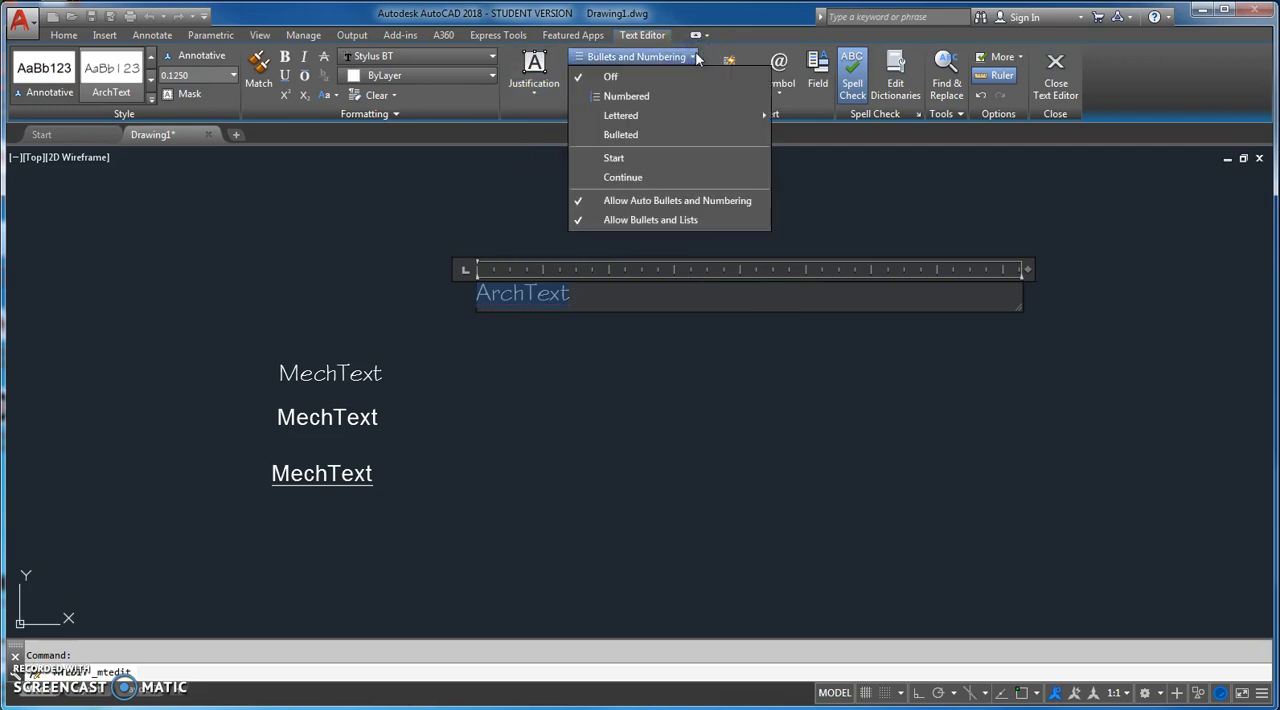
pyautogui.click(695, 57)
pyautogui.click(646, 77)
pyautogui.click(645, 76)
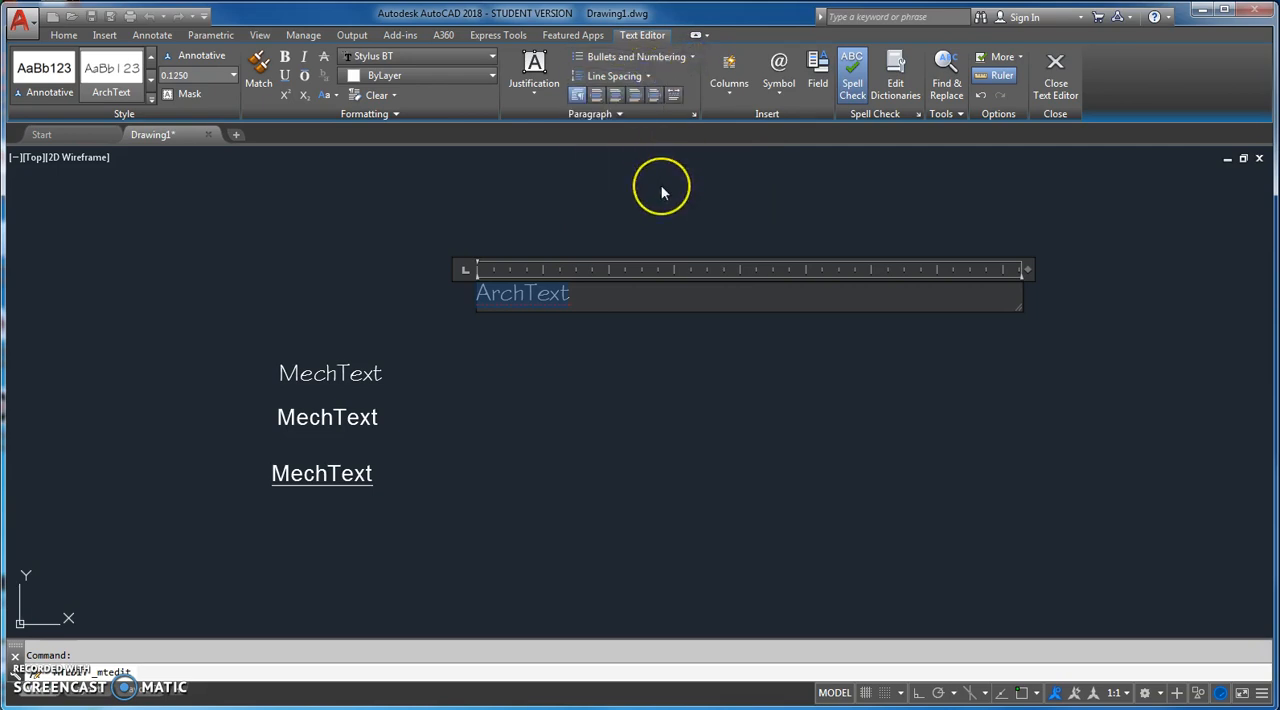
pyautogui.click(692, 114)
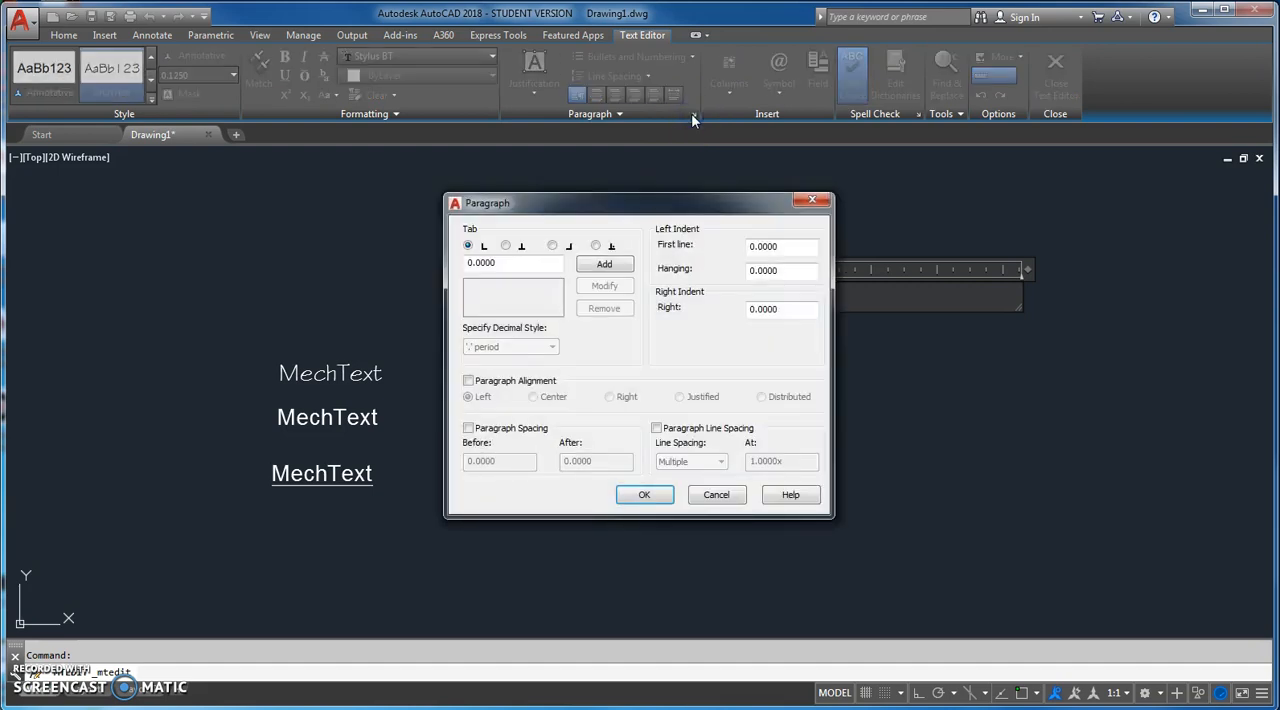
pyautogui.click(809, 200)
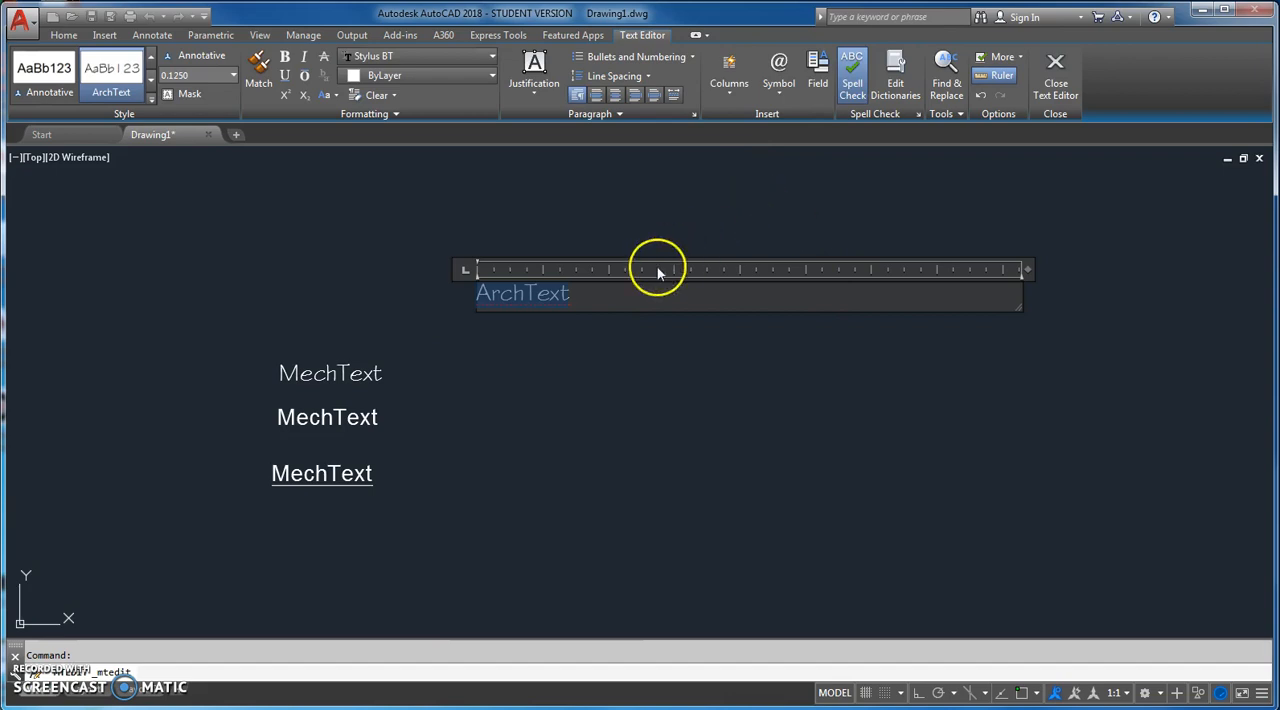
# Step: Add the words "Archtext ArchText" after the existing word in the multiline text
pyautogui.click(623, 292)
pyautogui.write('Architext')
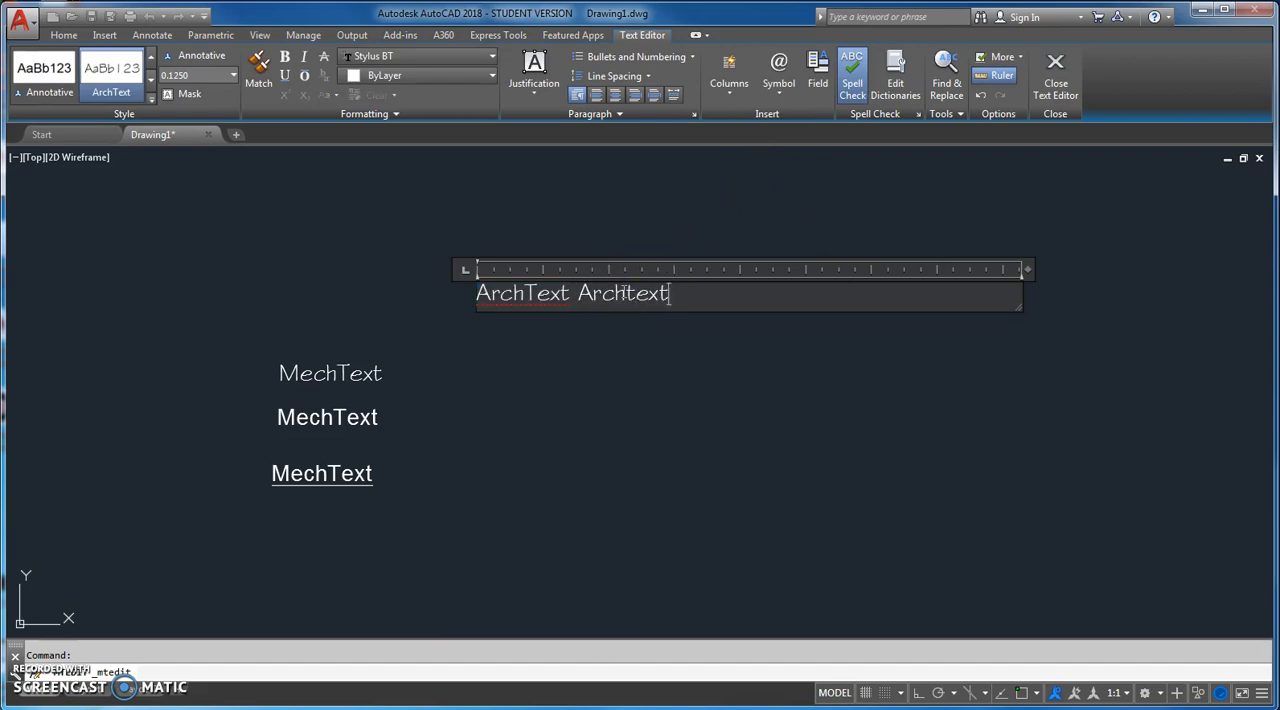
pyautogui.write(' ArchText')
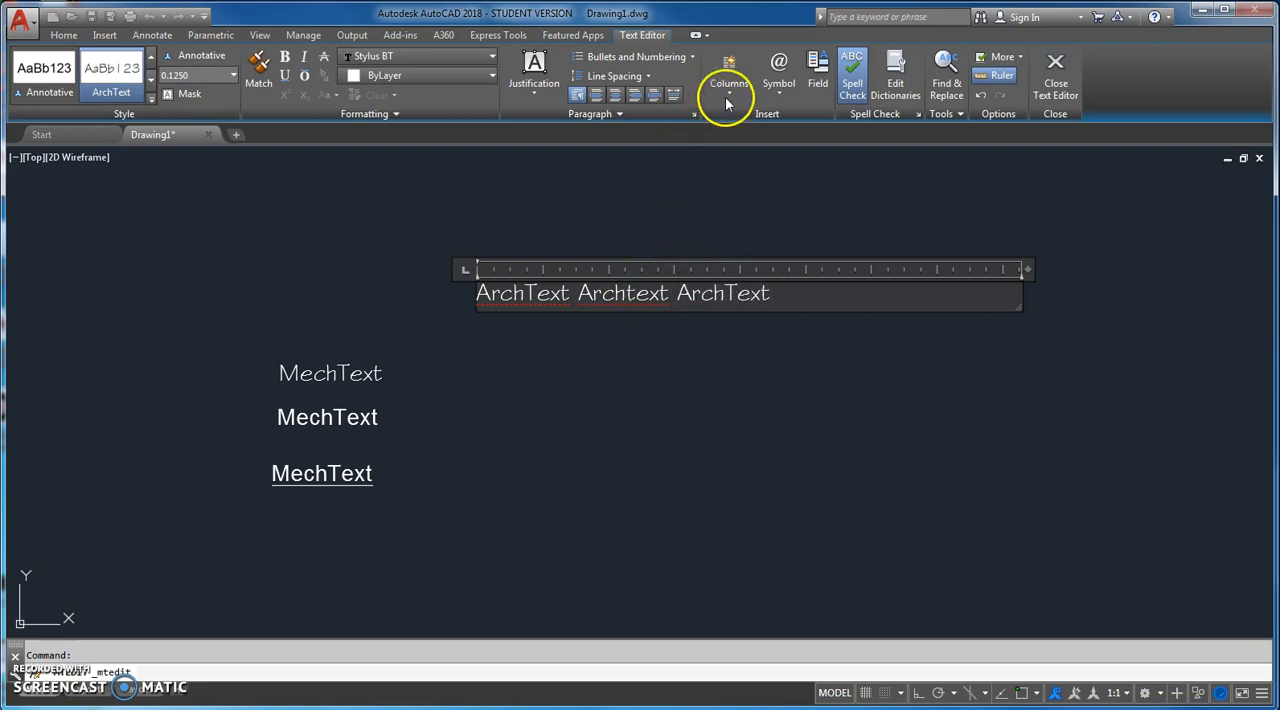
# Step: Divide the multiline text box into three static columns
pyautogui.click(727, 99)
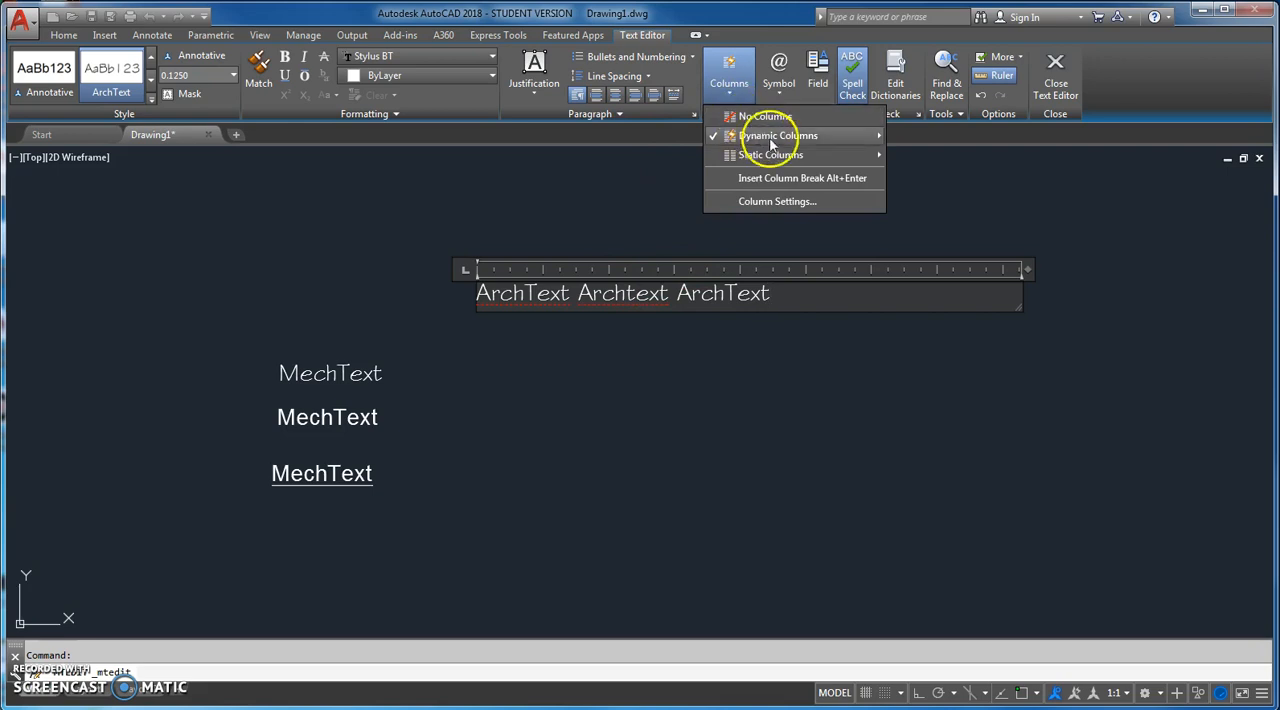
pyautogui.moveTo(866, 137)
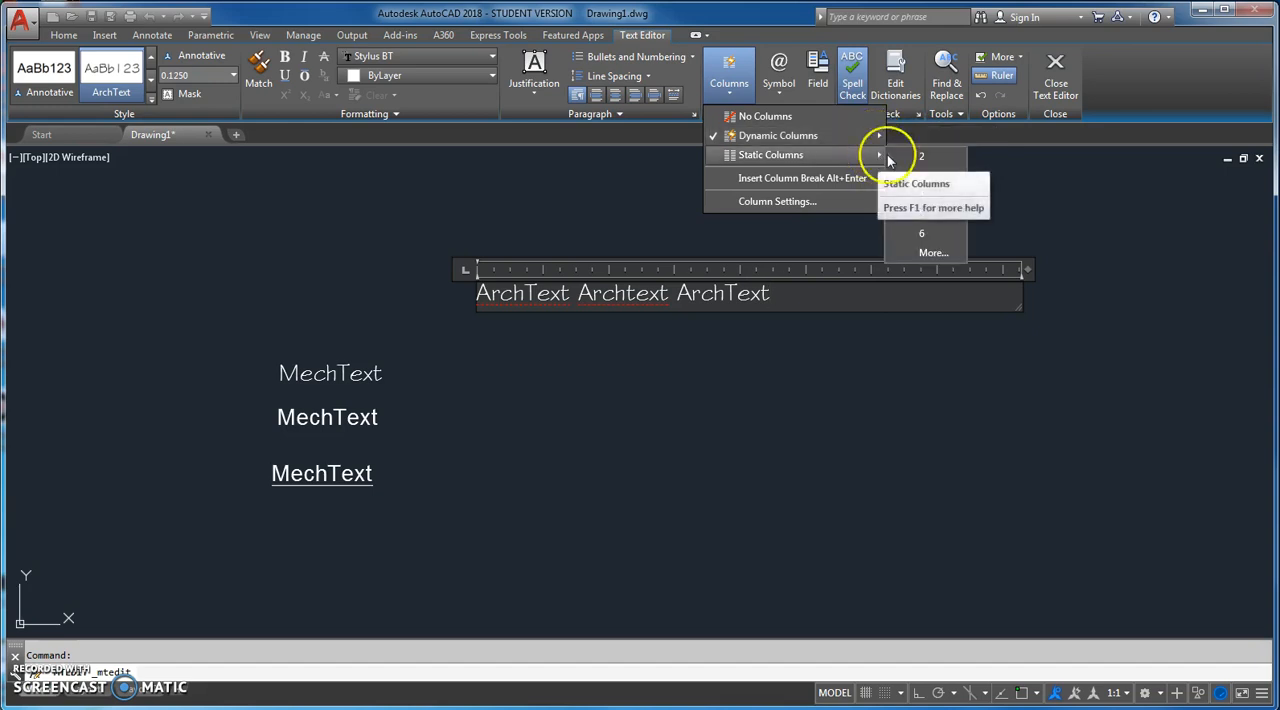
pyautogui.click(914, 175)
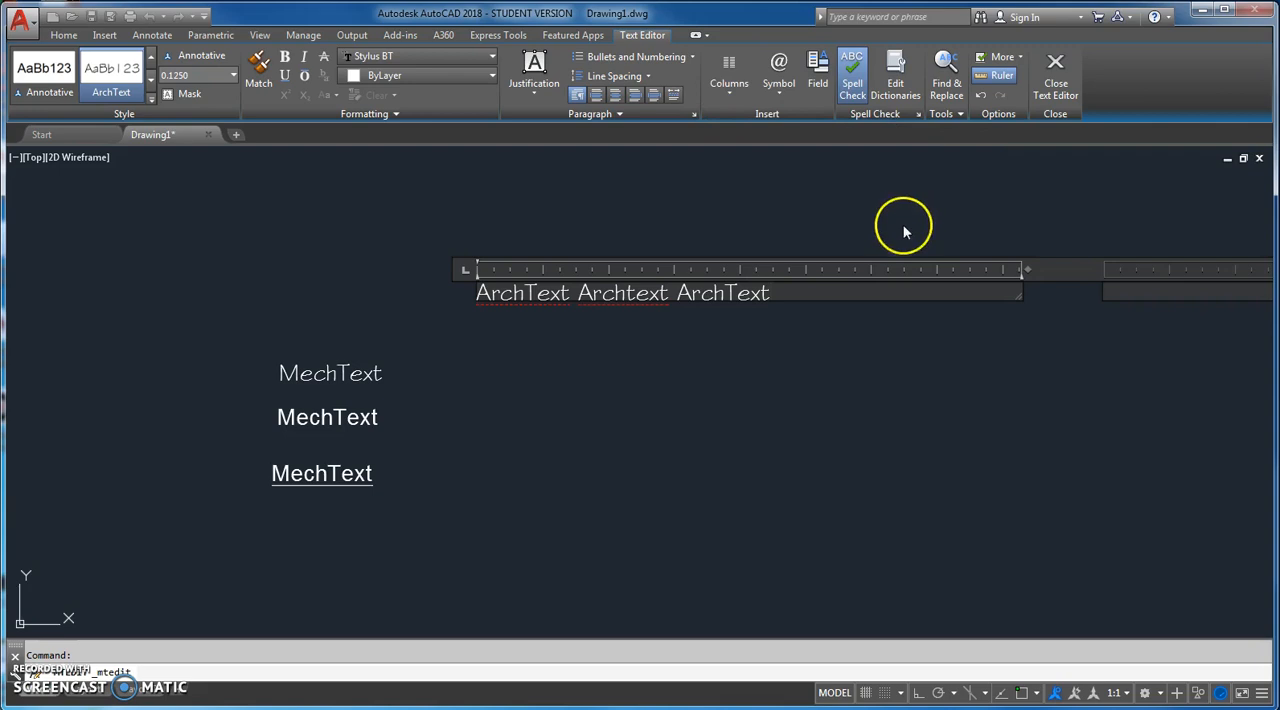
pyautogui.scroll(-4, 904, 235)
pyautogui.moveTo(906, 252)
pyautogui.mouseDown(button='middle')
pyautogui.moveTo(883, 297)
pyautogui.moveTo(638, 322)
pyautogui.mouseUp(button='middle')
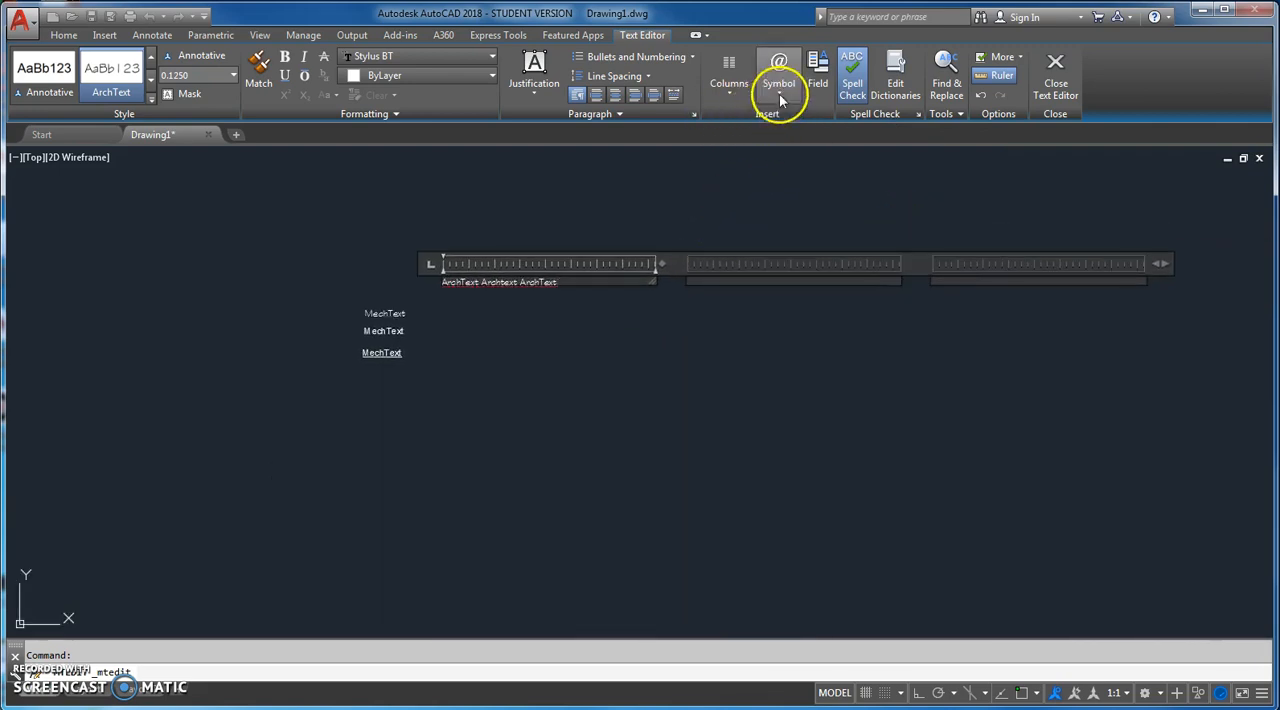
# Step: Set the multiline text box to two static columns
pyautogui.click(729, 88)
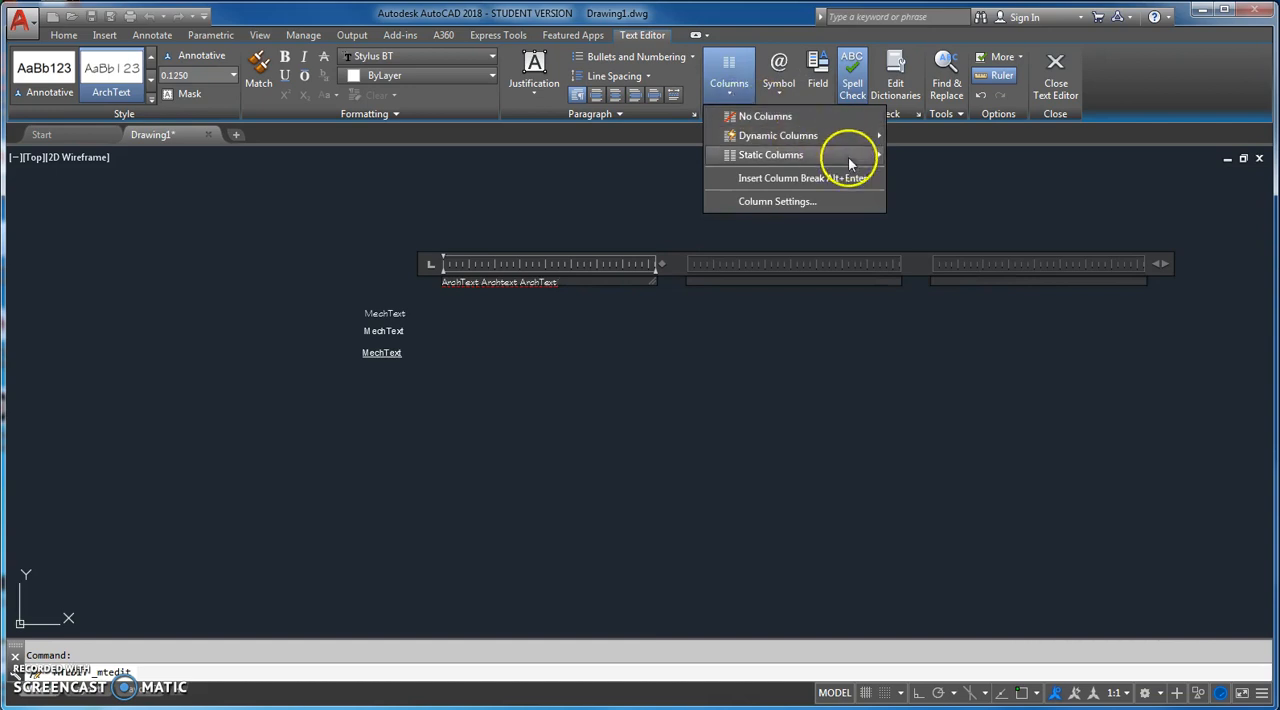
pyautogui.moveTo(850, 158)
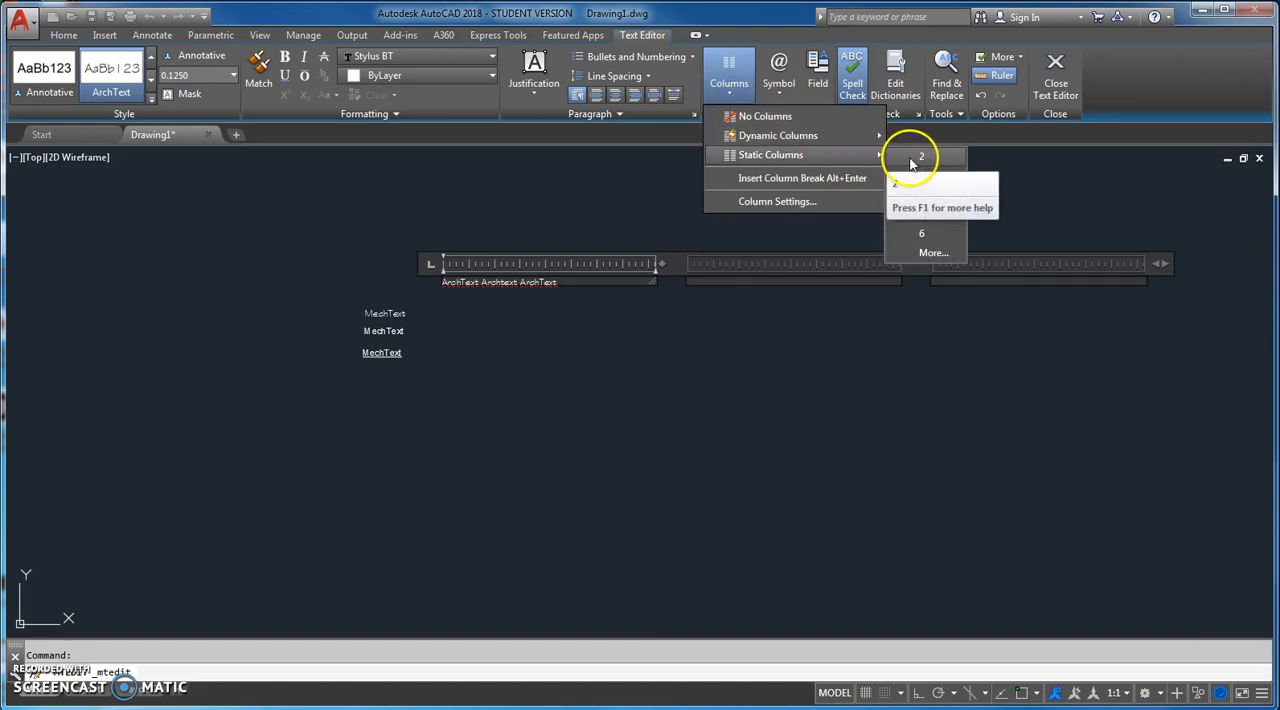
pyautogui.click(914, 157)
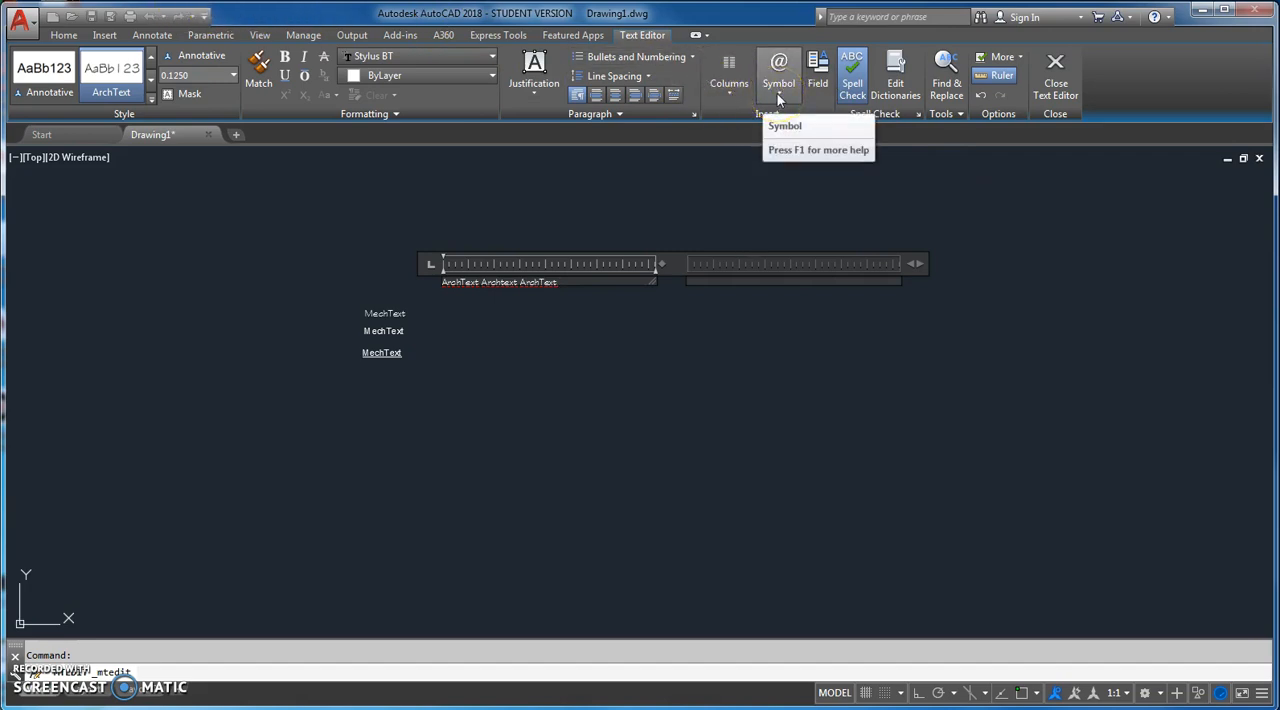
# Step: Insert the degrees, plus/minus and diameter symbols in that order directly after the last word of the multiline text
pyautogui.scroll(5, 514, 260)
pyautogui.moveTo(566, 251); pyautogui.dragTo(705, 222, button='middle')
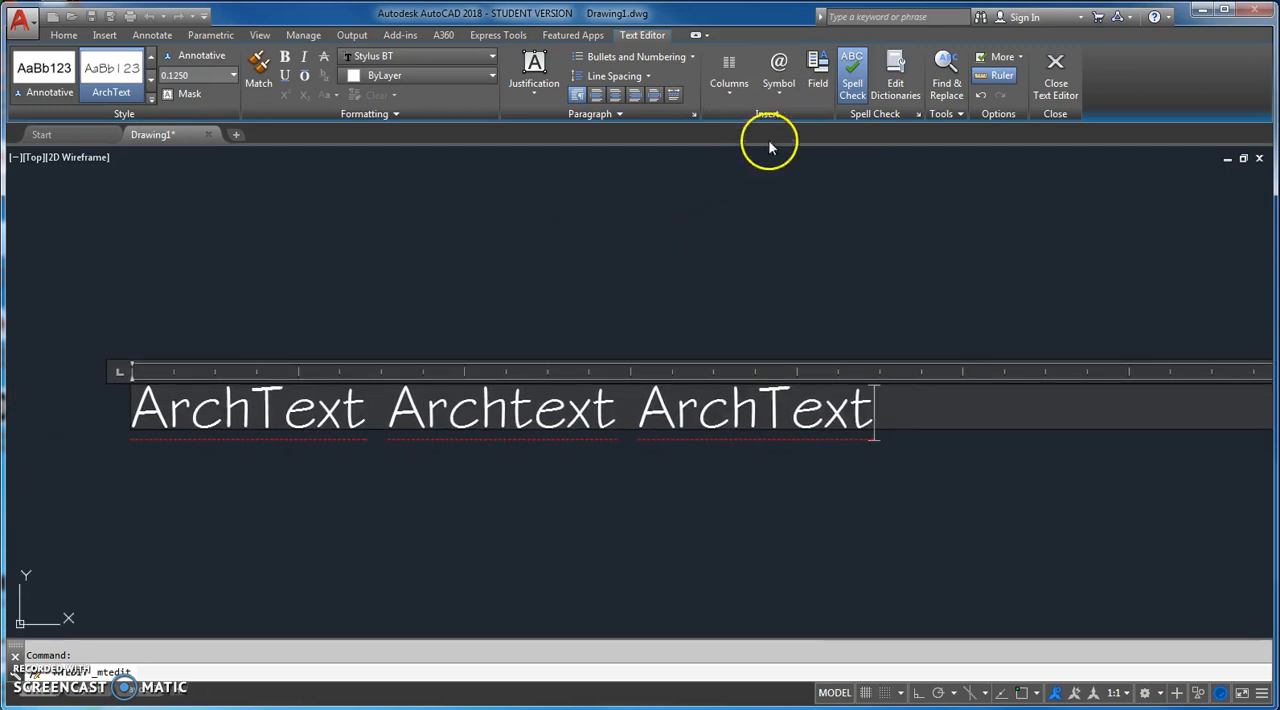
pyautogui.click(779, 80)
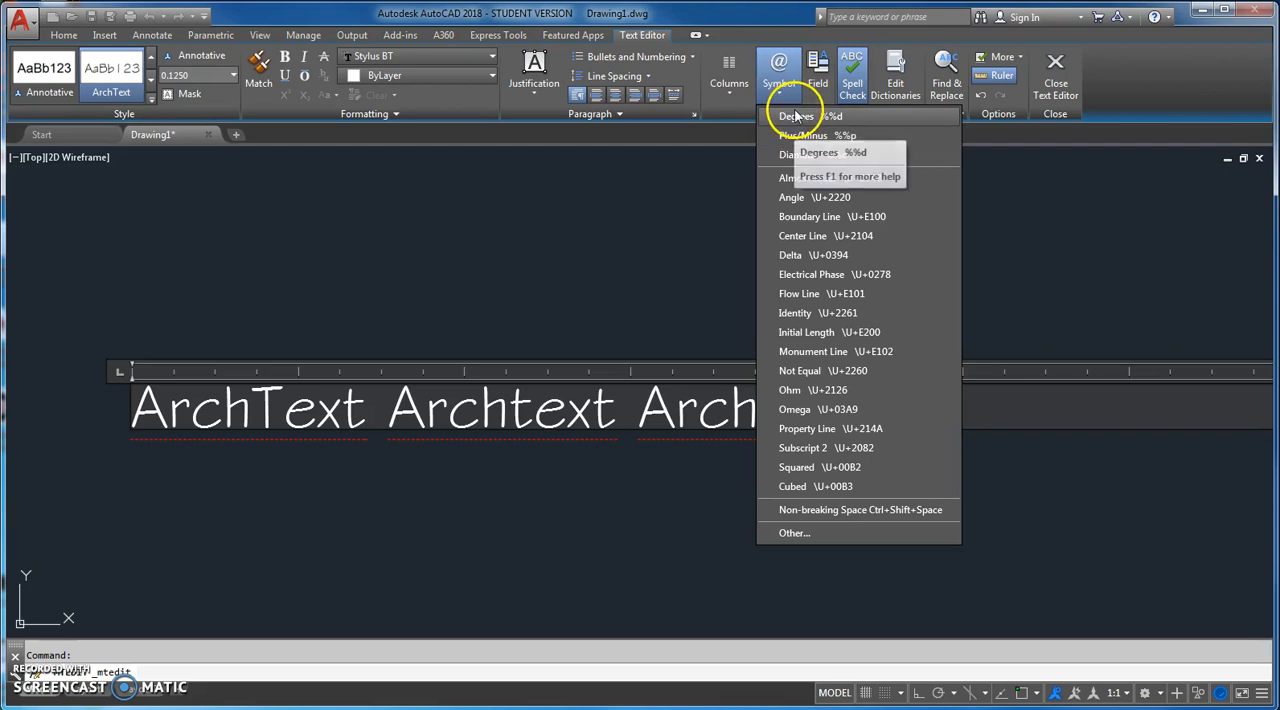
pyautogui.click(795, 116)
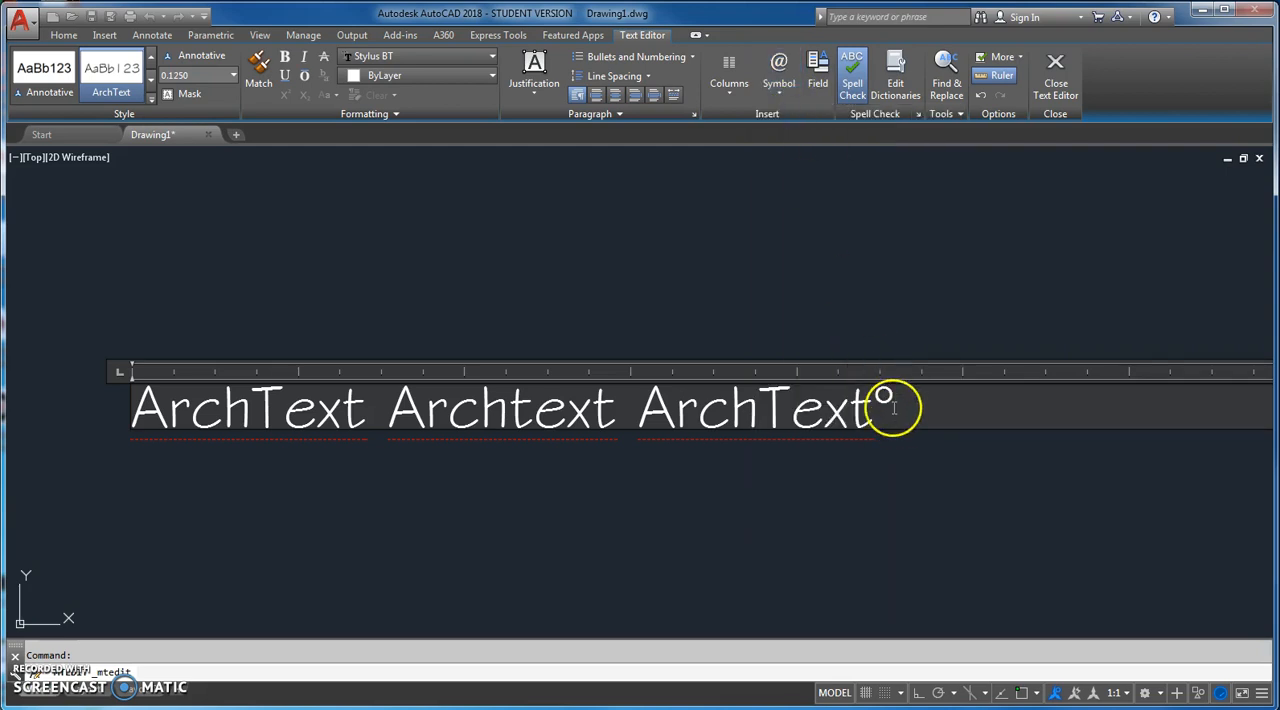
pyautogui.click(780, 88)
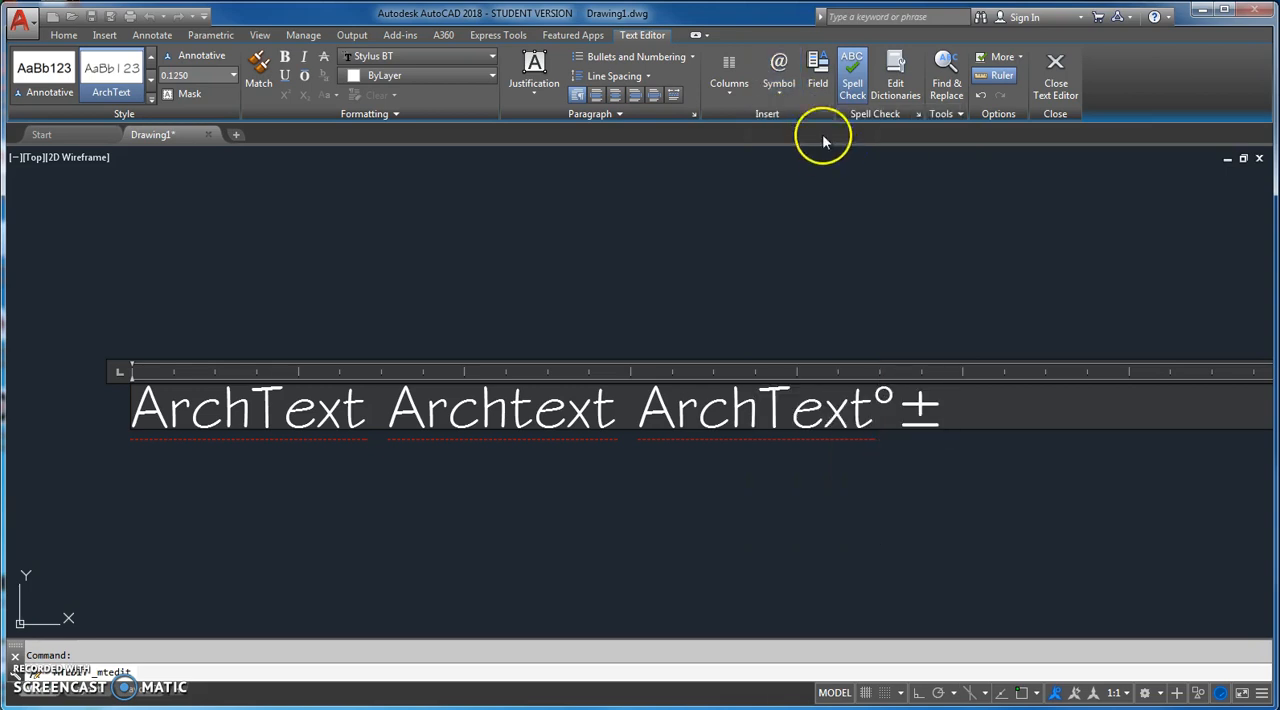
pyautogui.click(778, 95)
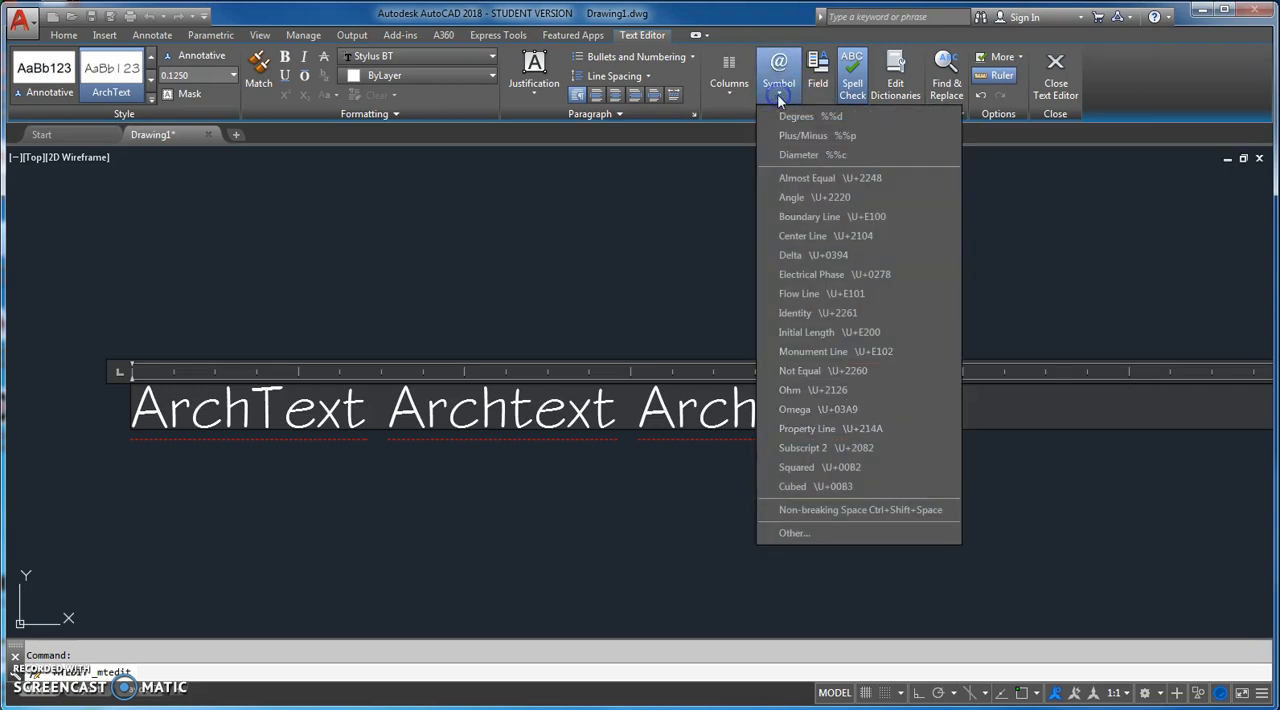
pyautogui.click(799, 156)
# Step: Open the Character Map for other symbols from the multiline text and set its font to Symath
pyautogui.scroll(-2, 905, 248)
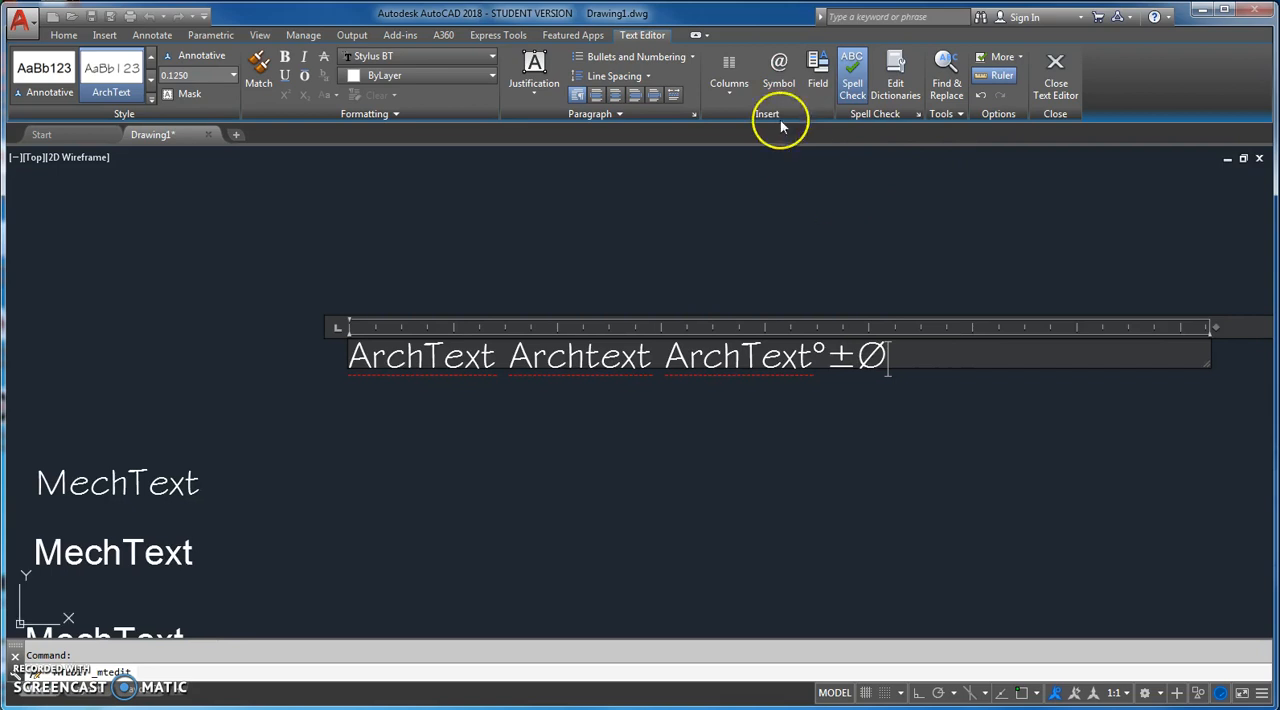
pyautogui.click(778, 85)
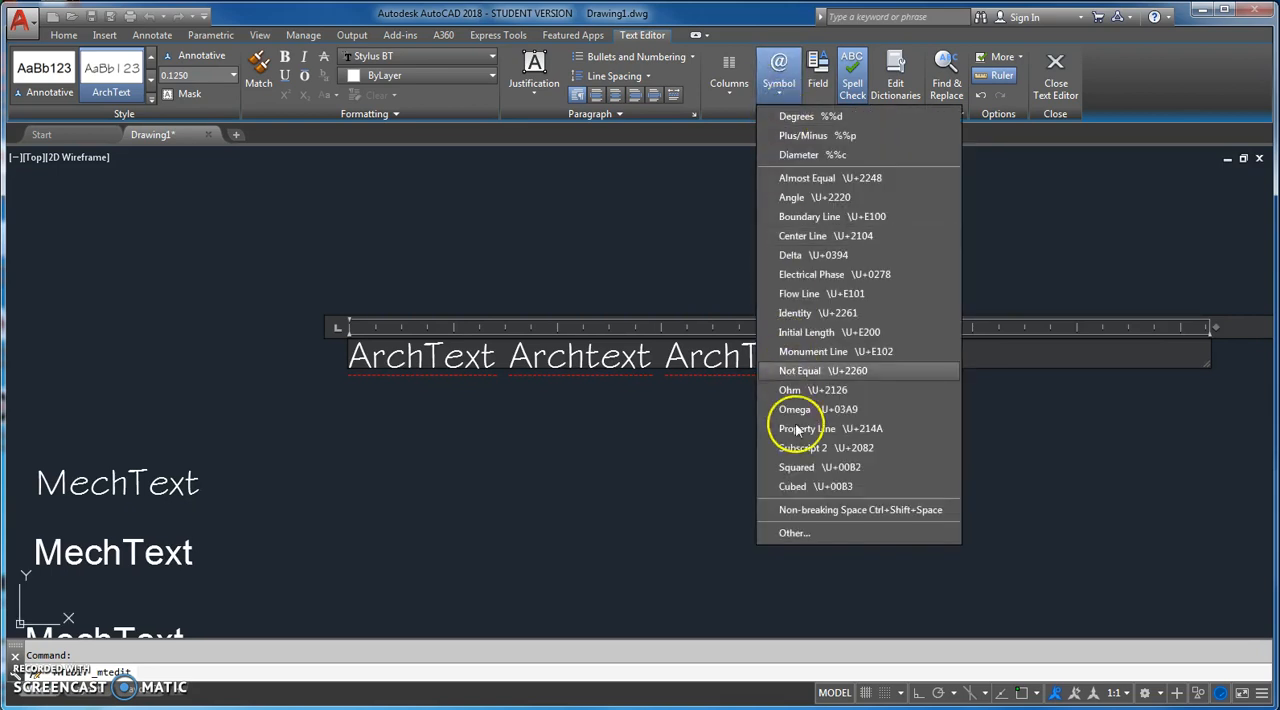
pyautogui.click(790, 533)
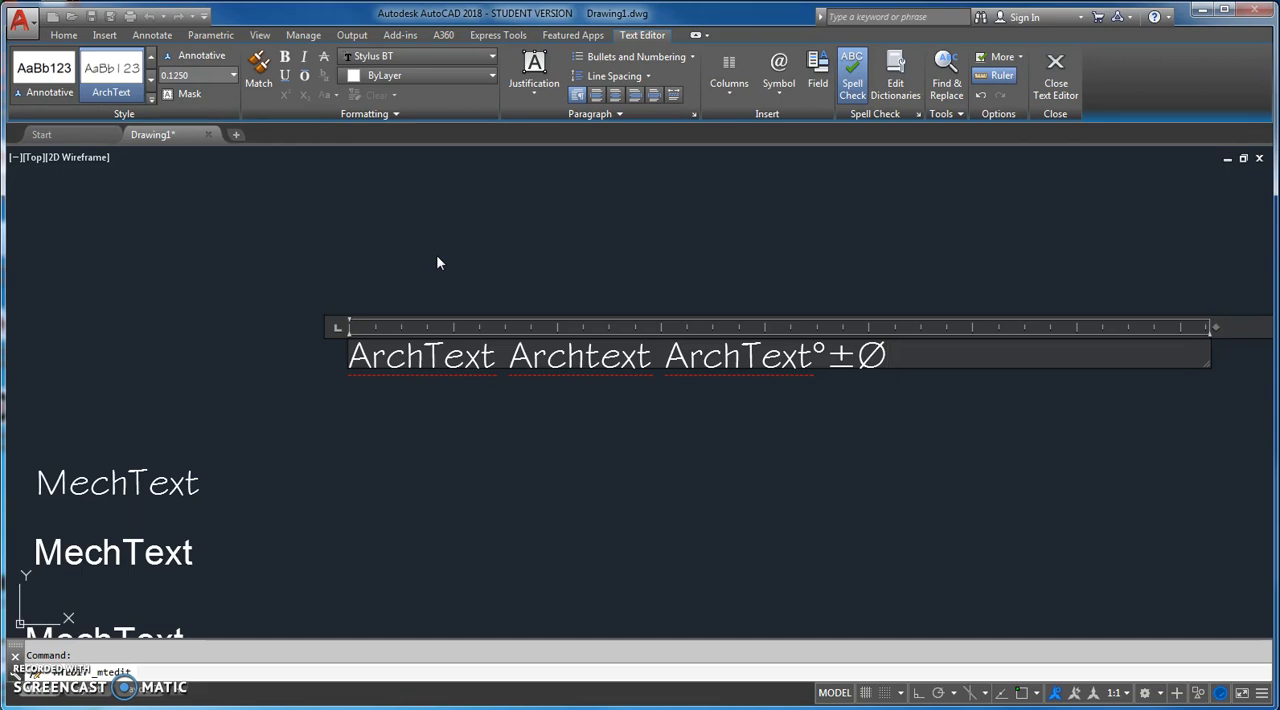
pyautogui.moveTo(145, 24); pyautogui.dragTo(497, 104)
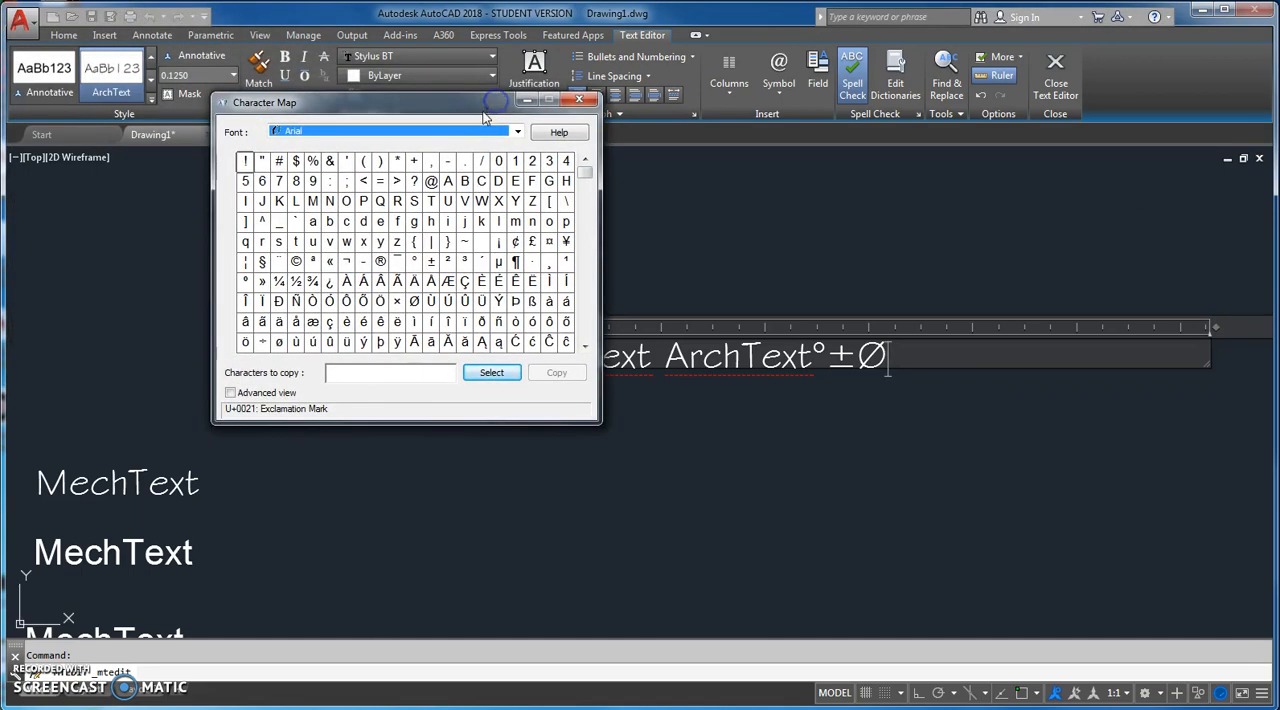
pyautogui.click(517, 131)
pyautogui.moveTo(515, 180); pyautogui.dragTo(509, 397)
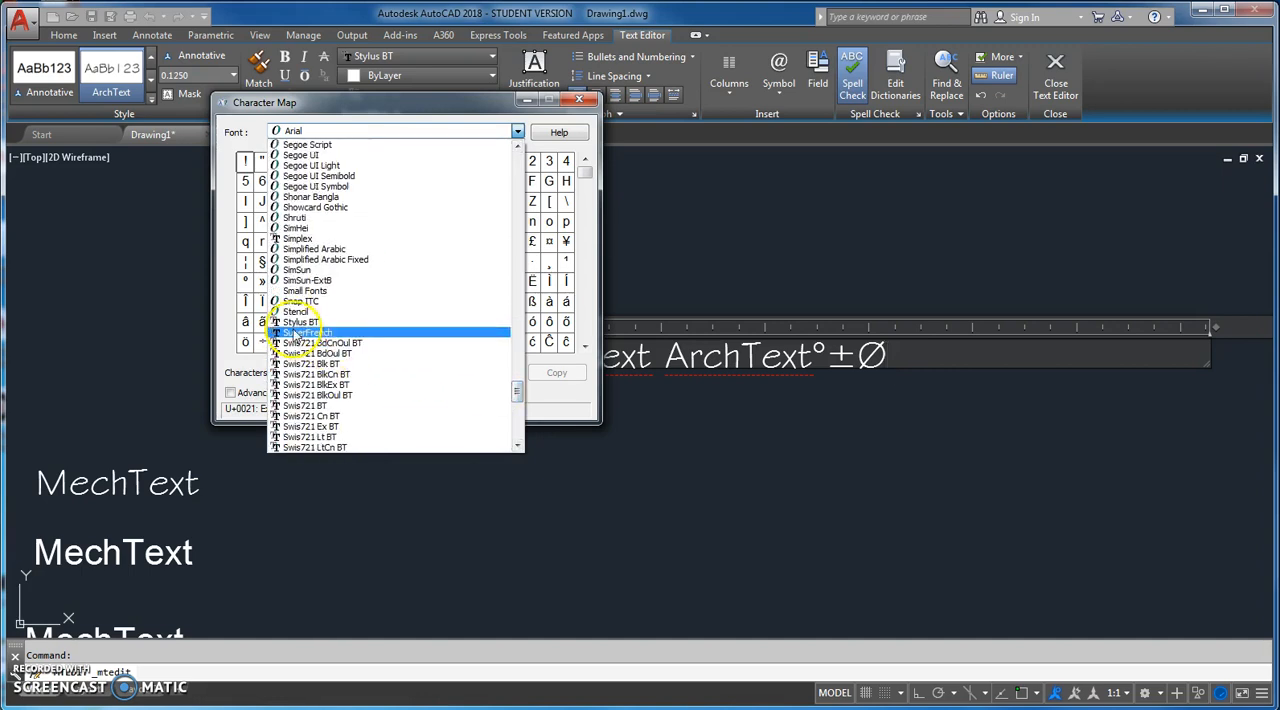
pyautogui.click(300, 323)
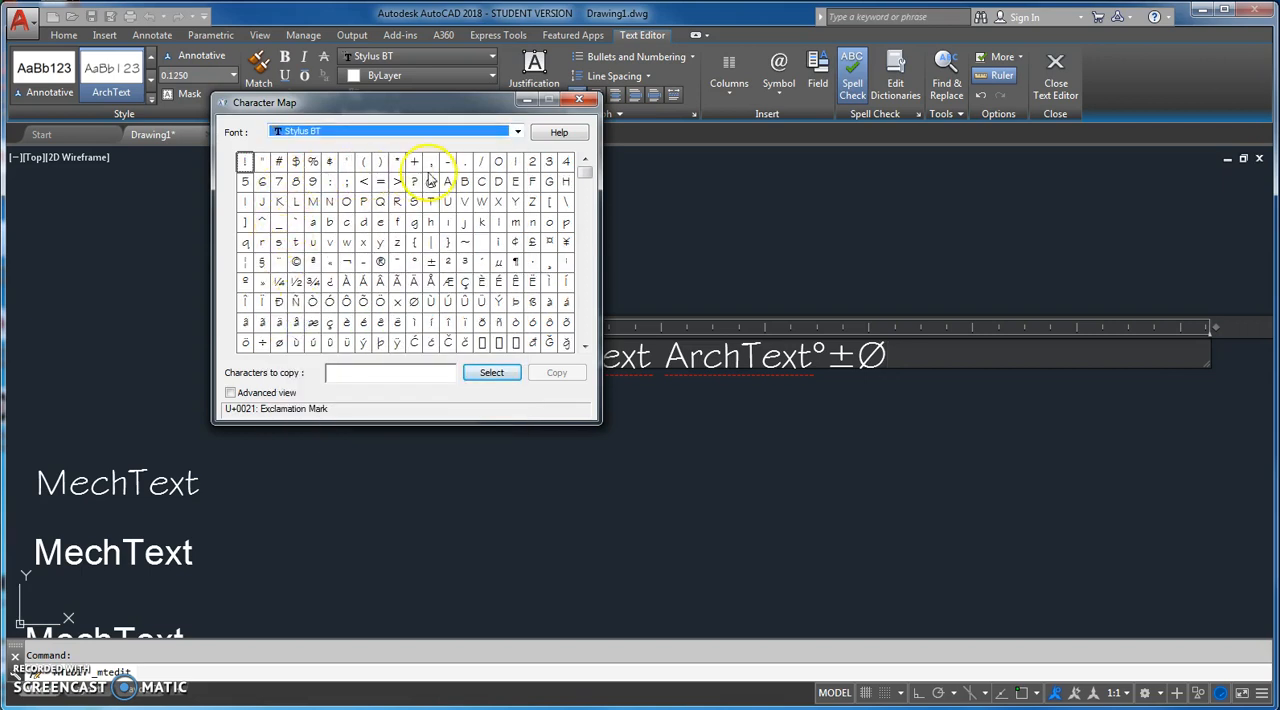
pyautogui.moveTo(586, 176); pyautogui.dragTo(588, 193)
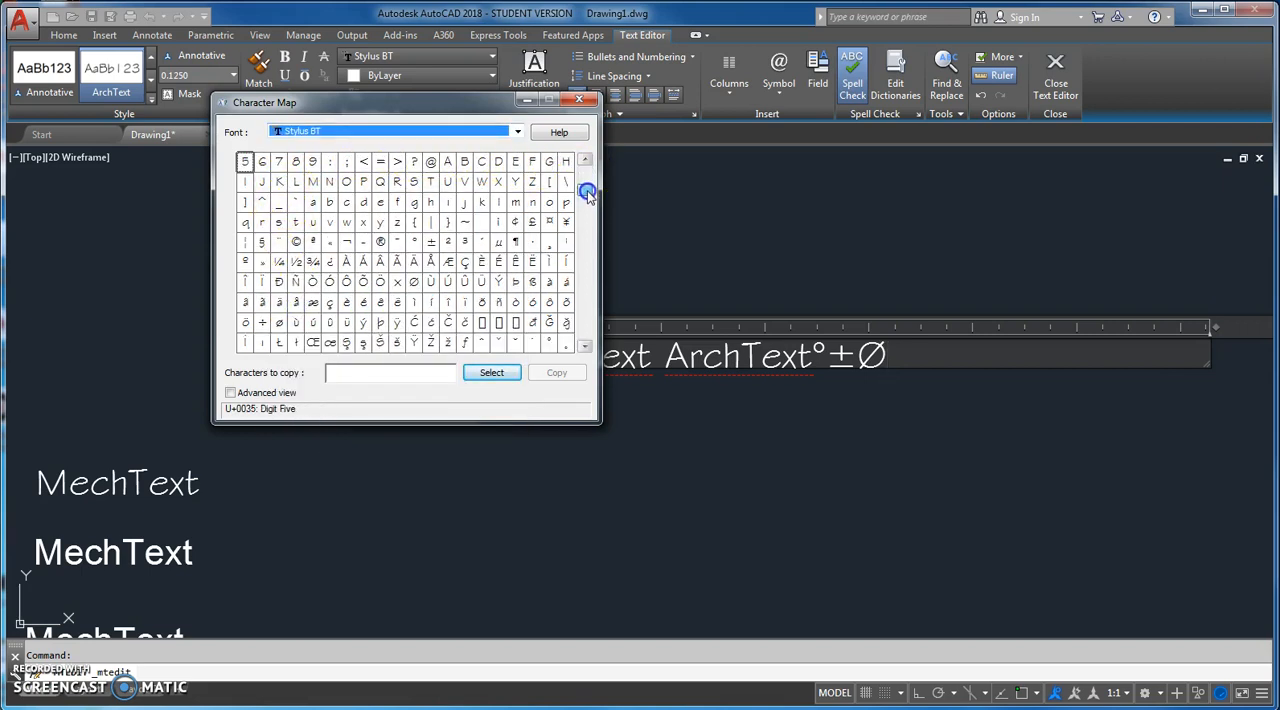
pyautogui.scroll(-10, 577, 224)
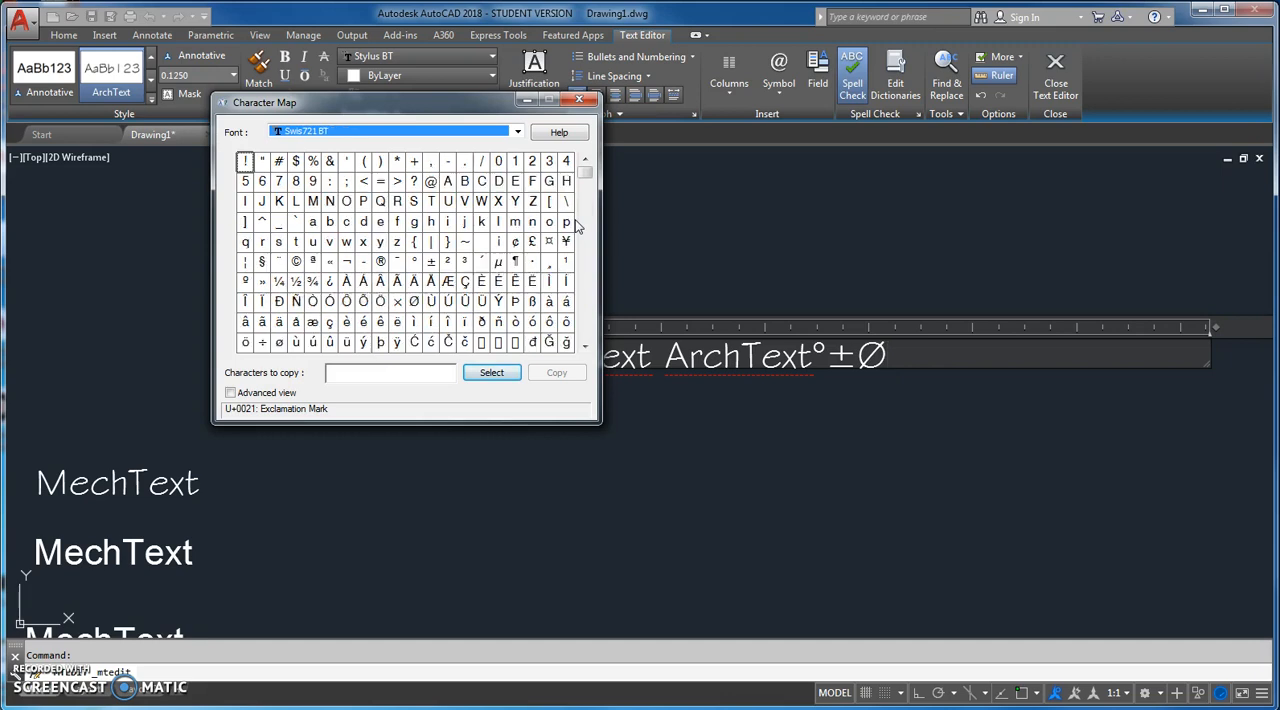
pyautogui.scroll(-3, 577, 224)
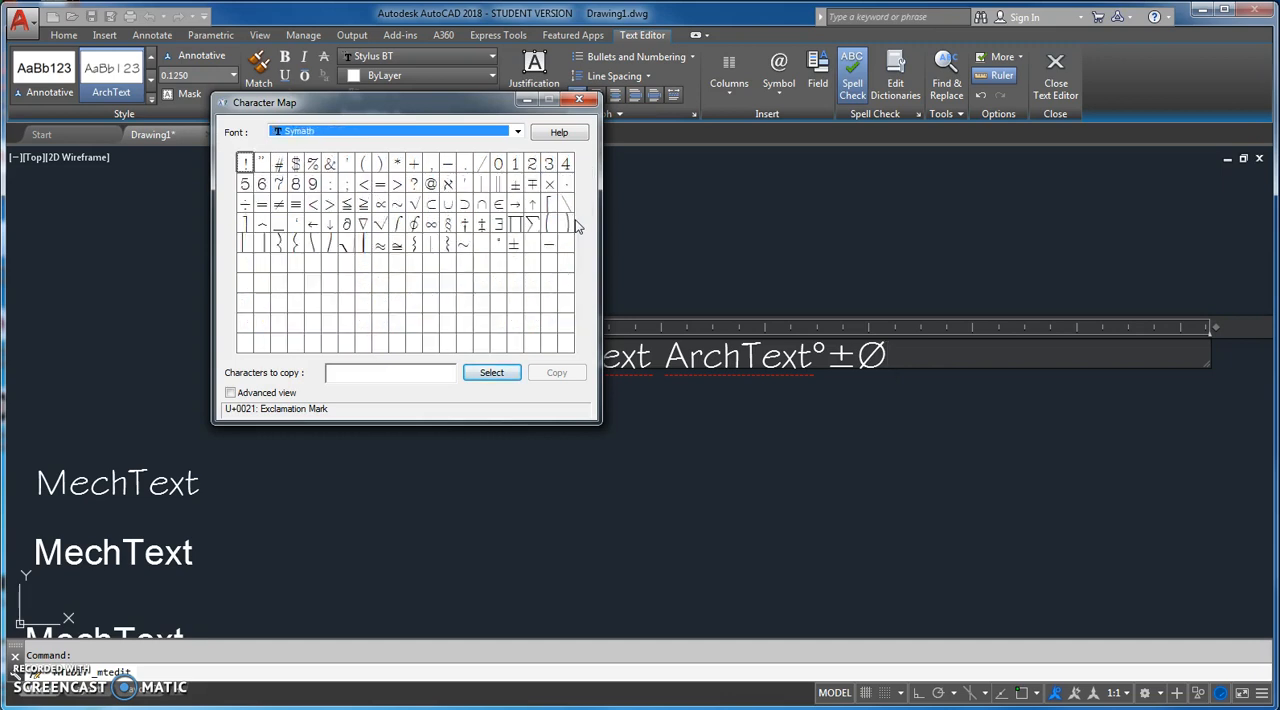
# Step: Copy the check-mark-shaped root symbol from the Symath character grid and close the Character Map
pyautogui.click(381, 228)
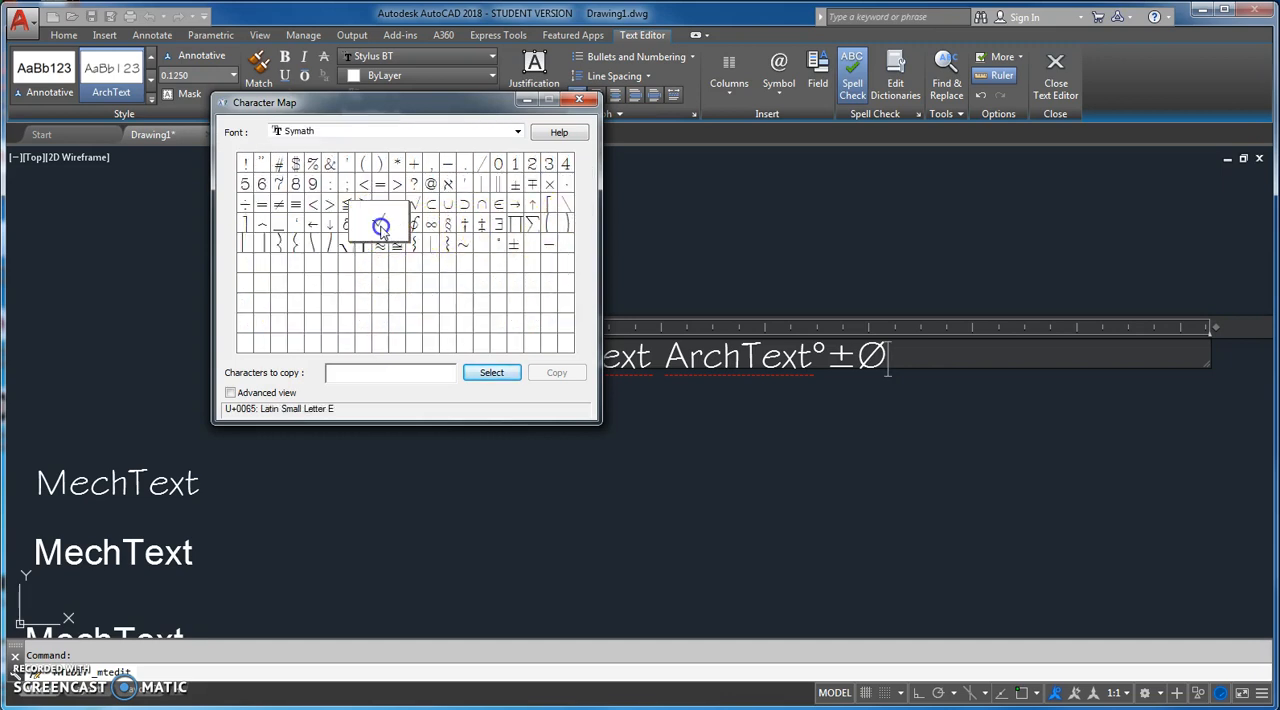
pyautogui.click(492, 374)
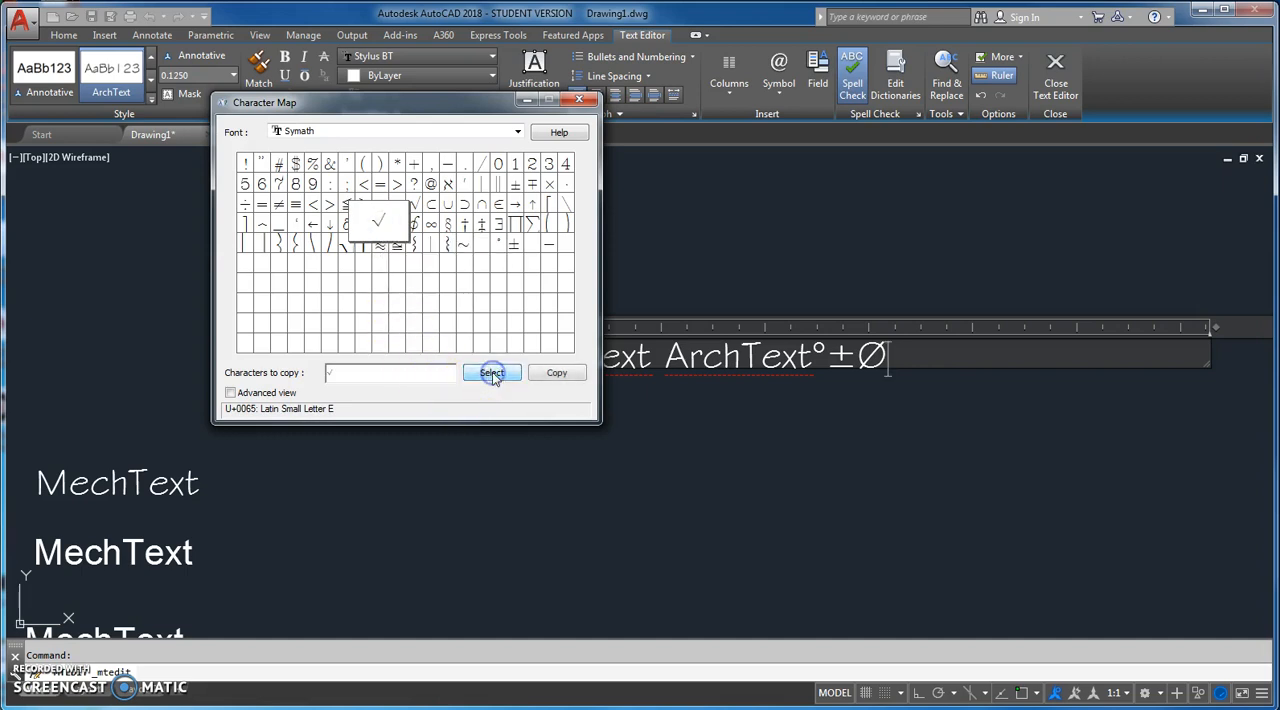
pyautogui.click(556, 372)
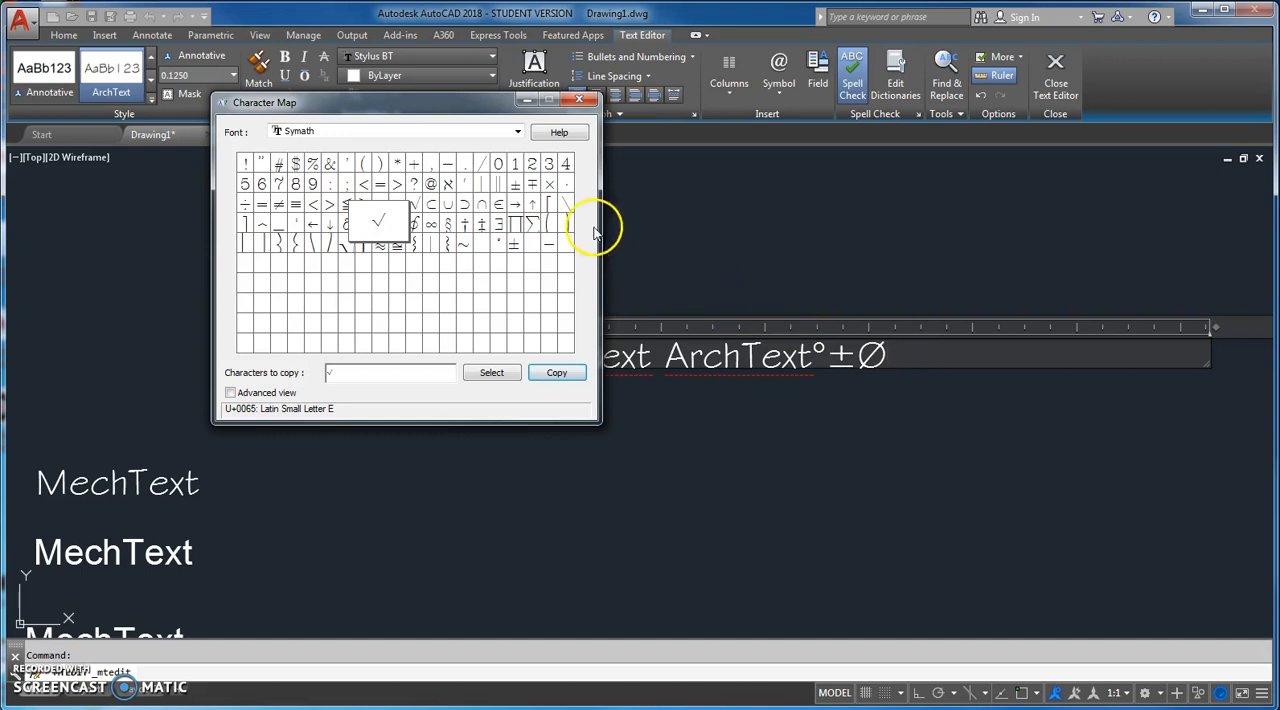
pyautogui.click(578, 101)
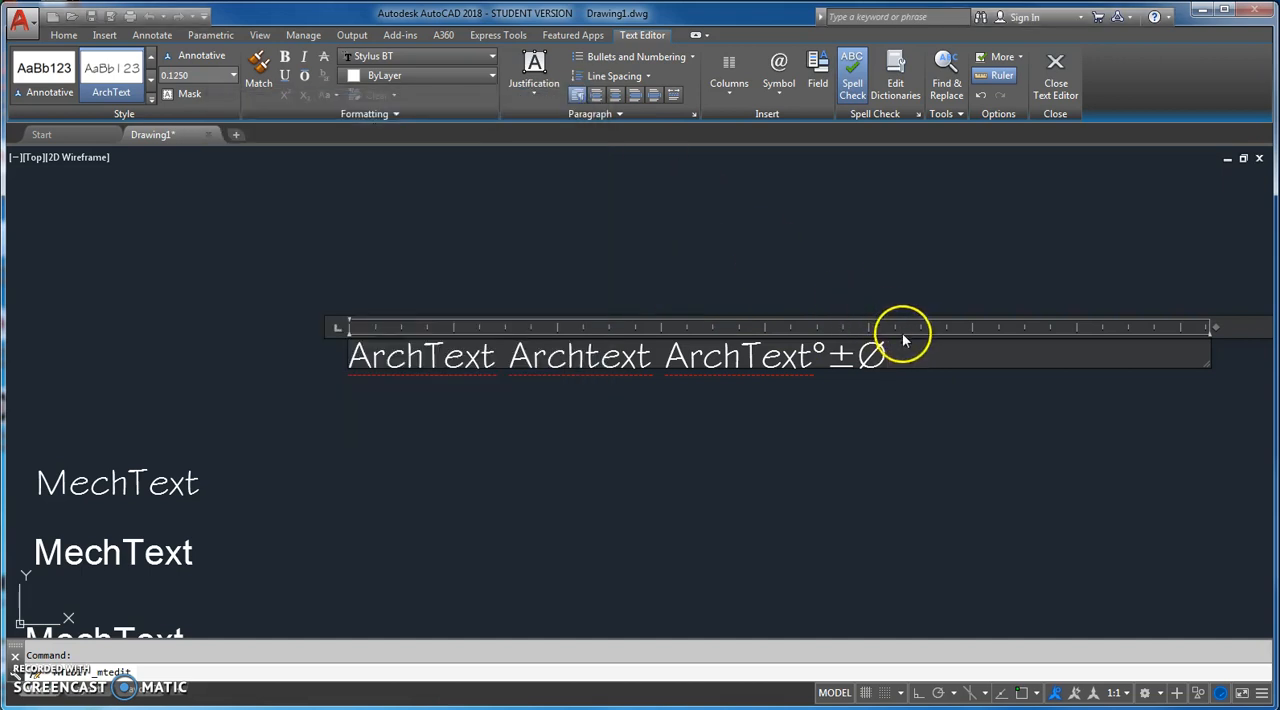
# Step: Paste the copied symbol into the multiline text directly after the diameter symbol
pyautogui.rightClick(894, 354)
pyautogui.click(931, 407)
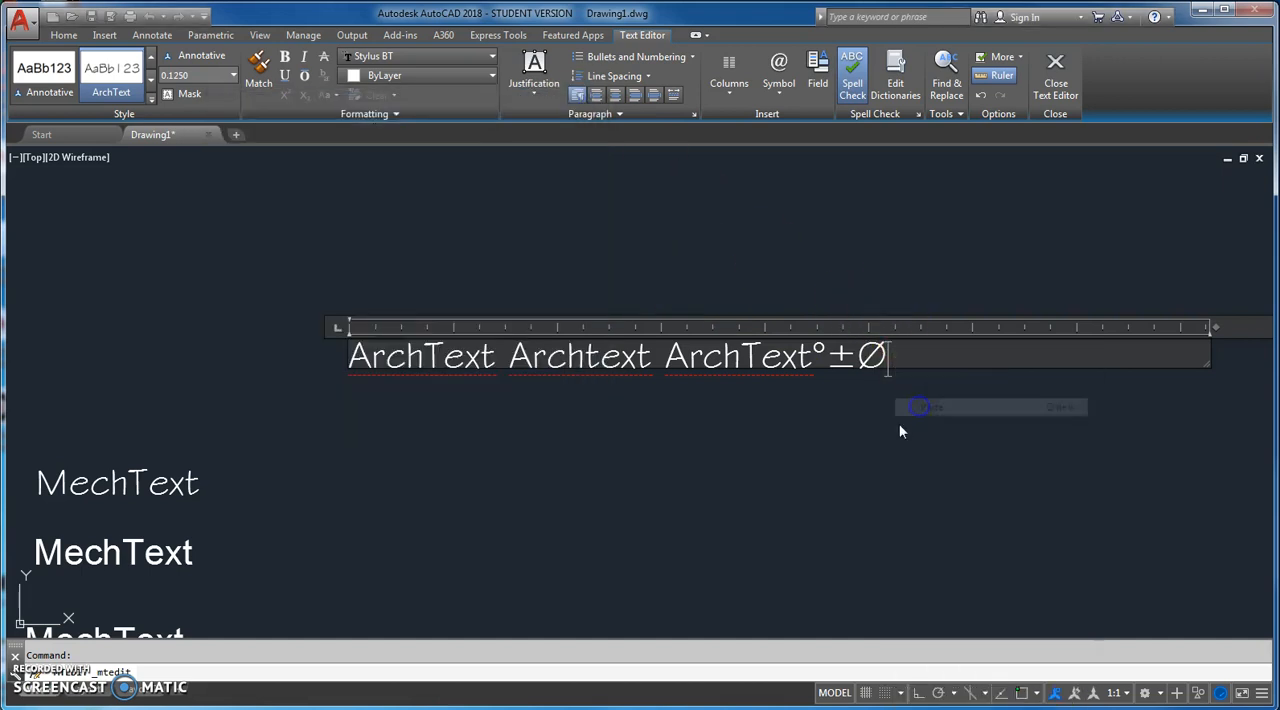
pyautogui.moveTo(191, 372)
pyautogui.mouseDown(button='middle')
pyautogui.moveTo(508, 378)
pyautogui.moveTo(866, 423)
pyautogui.moveTo(1057, 417)
pyautogui.mouseUp(button='middle')
pyautogui.scroll(3, 429, 389)
pyautogui.scroll(-2, 1059, 420)
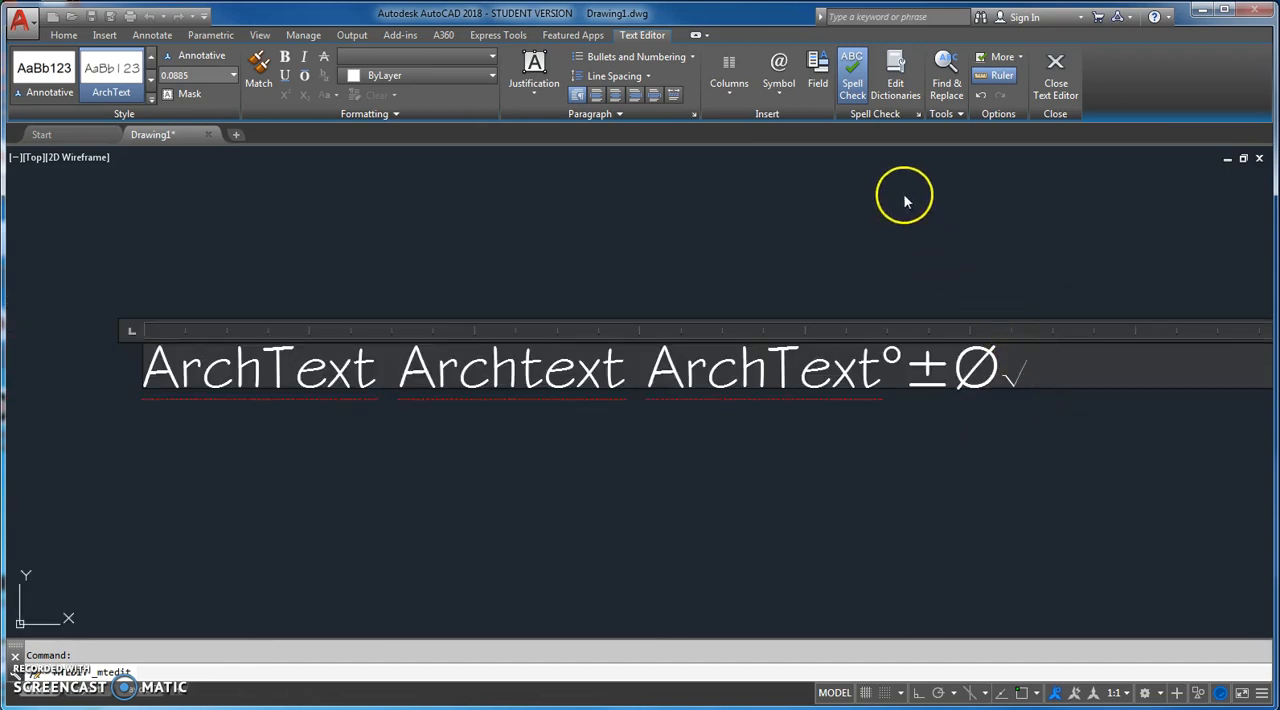
# Step: Turn off spell check, toggle the ruler display and finish editing the multiline text
pyautogui.click(852, 88)
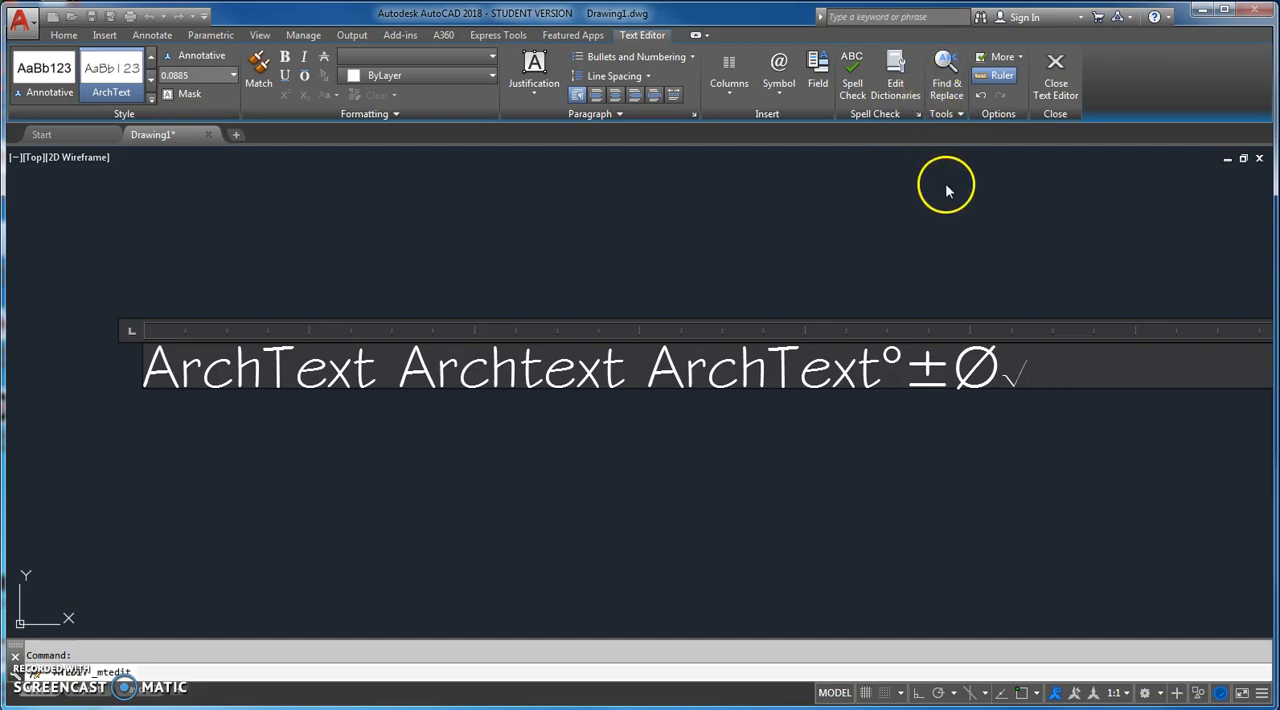
pyautogui.click(998, 75)
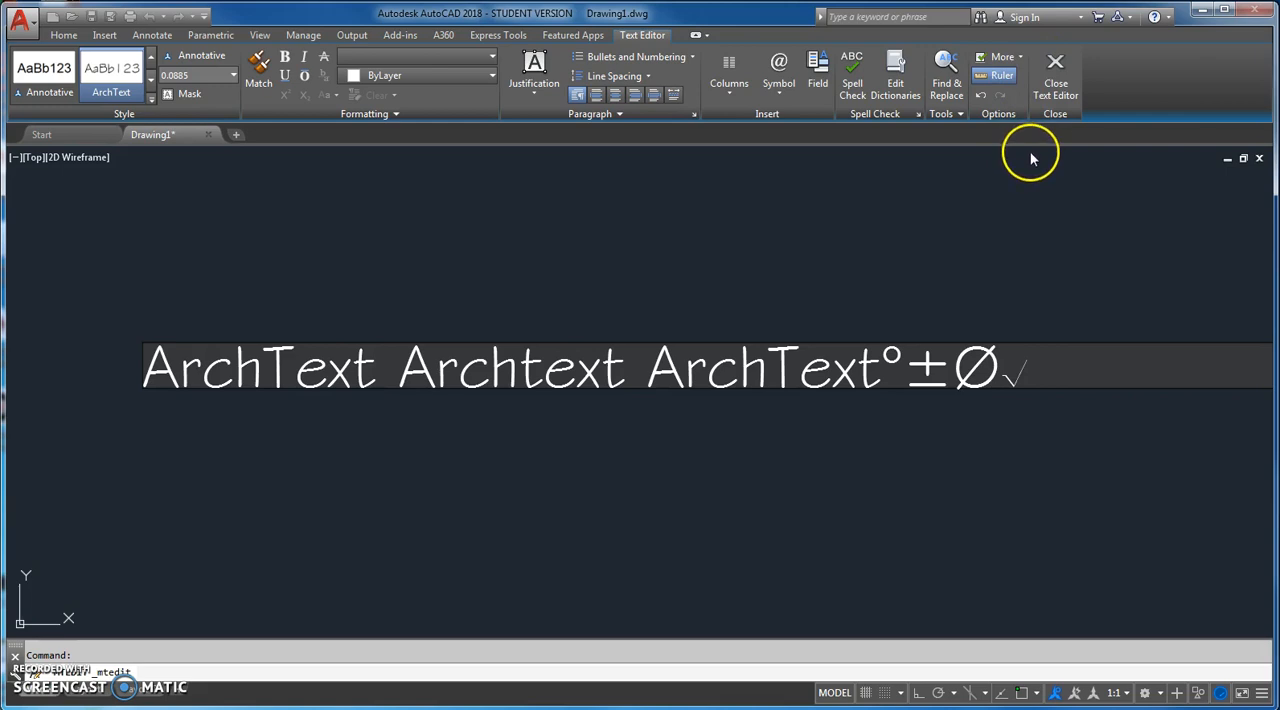
pyautogui.click(1055, 90)
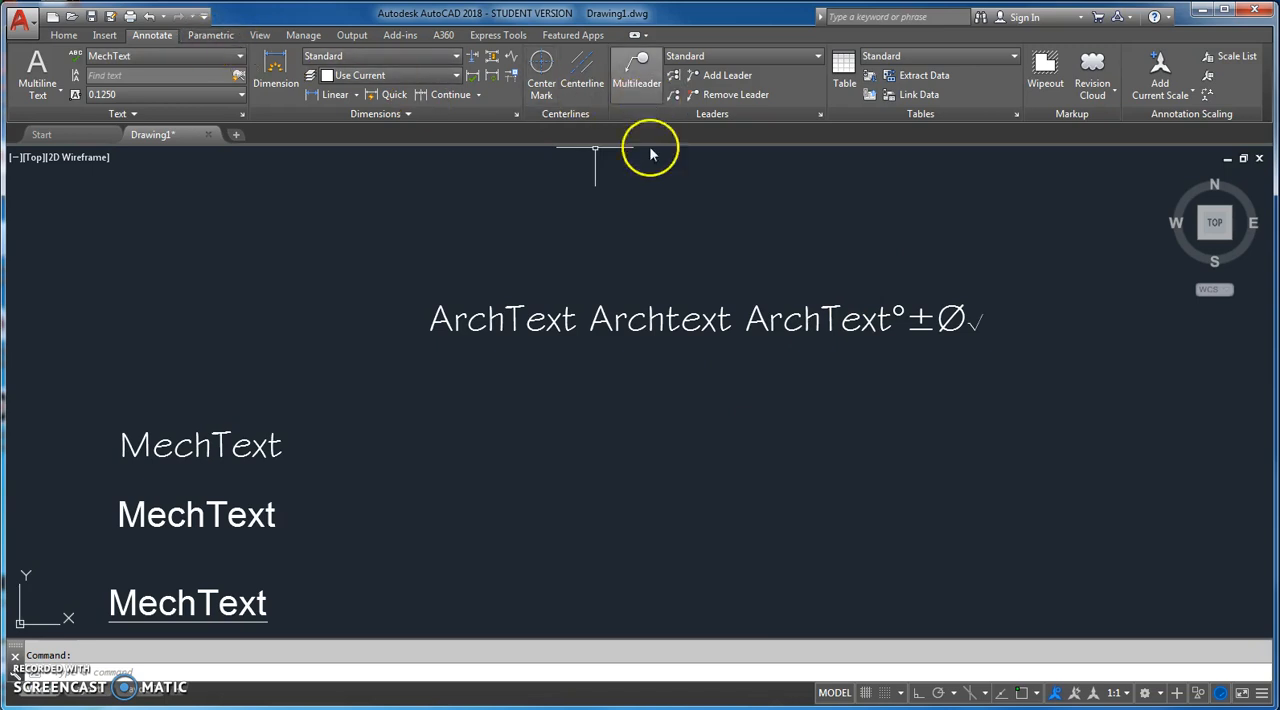
# Step: Reopen the multiline ArchText line for editing and close its editor without making changes
pyautogui.doubleClick(633, 320)
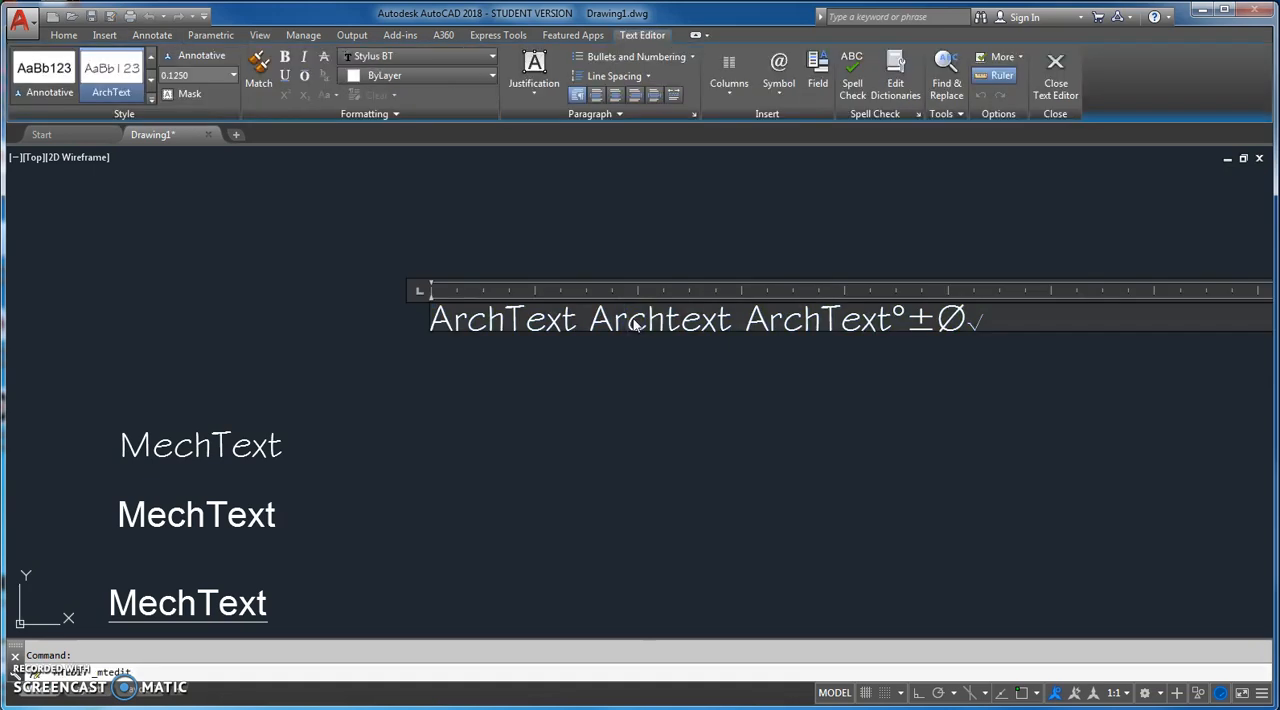
pyautogui.click(1053, 80)
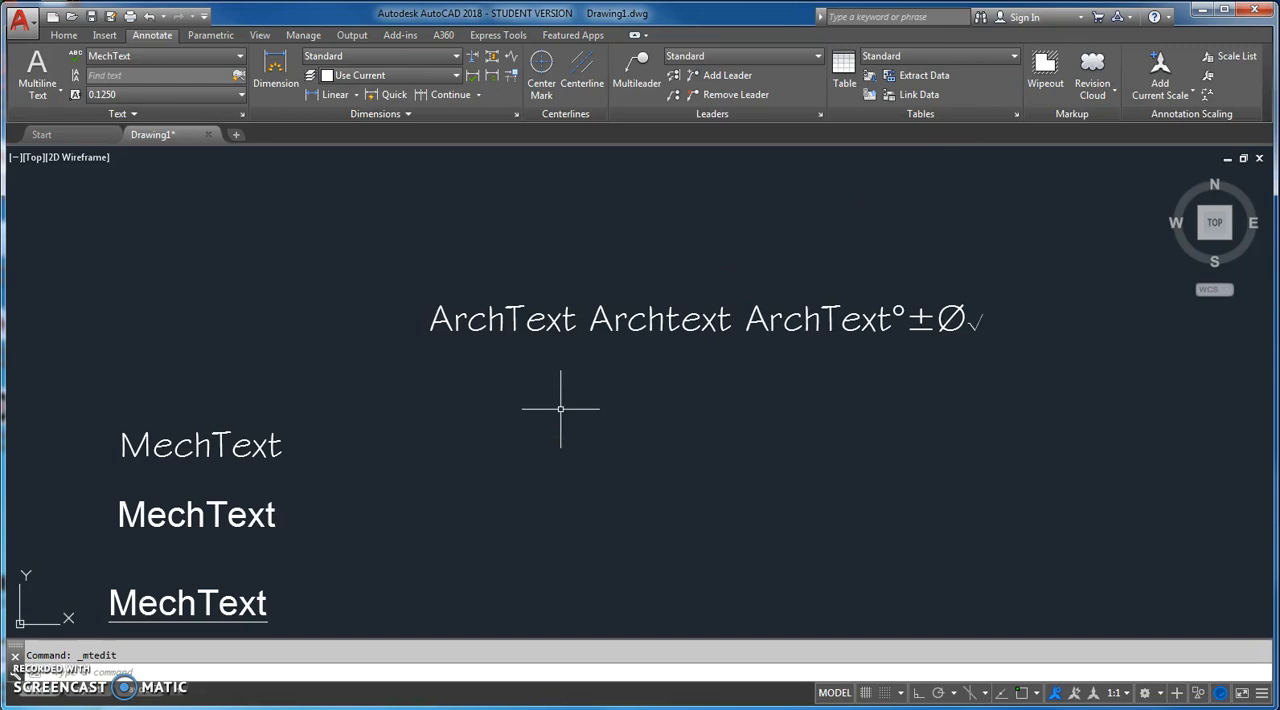
pyautogui.write('ddeci')
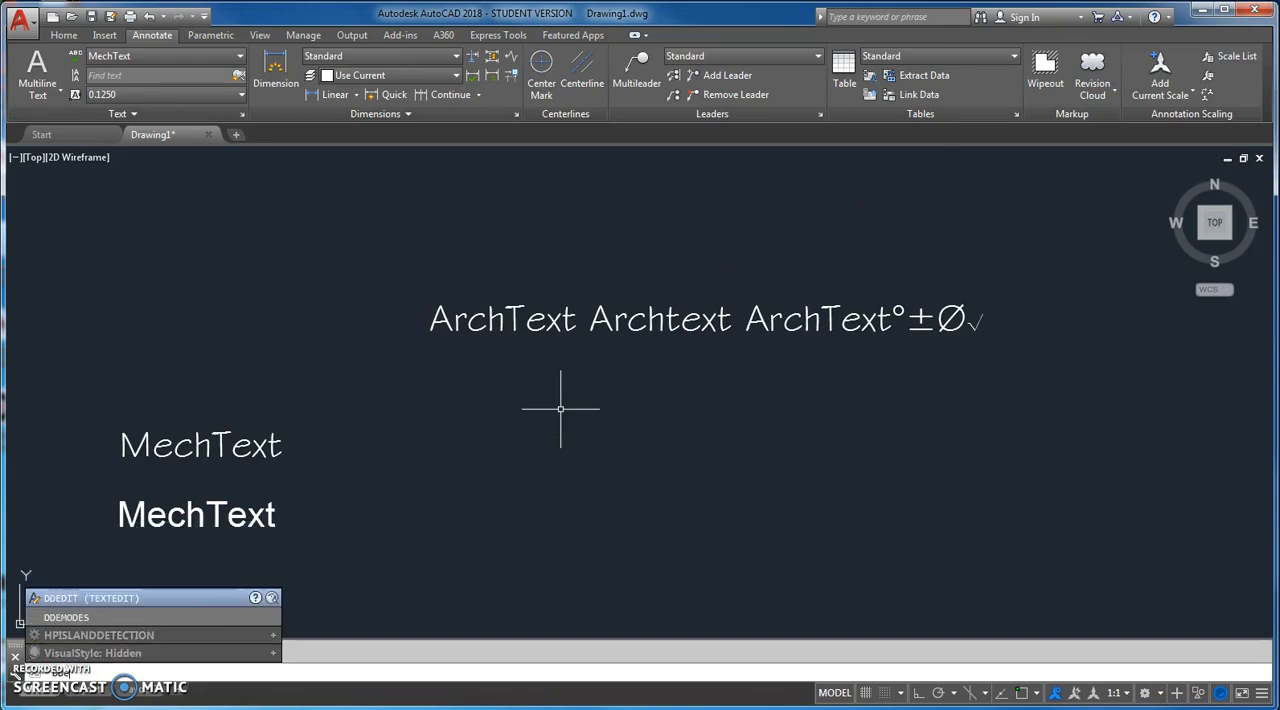
pyautogui.write('t')
pyautogui.press('Return')
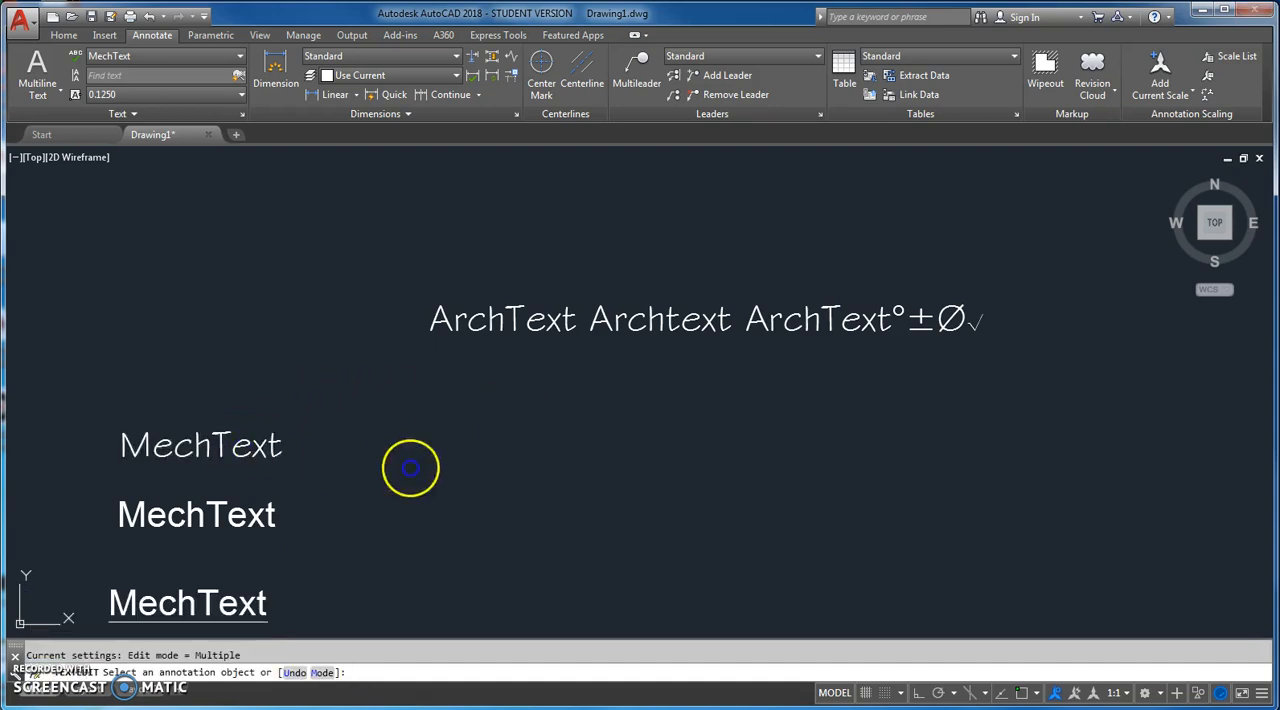
pyautogui.press('Escape')
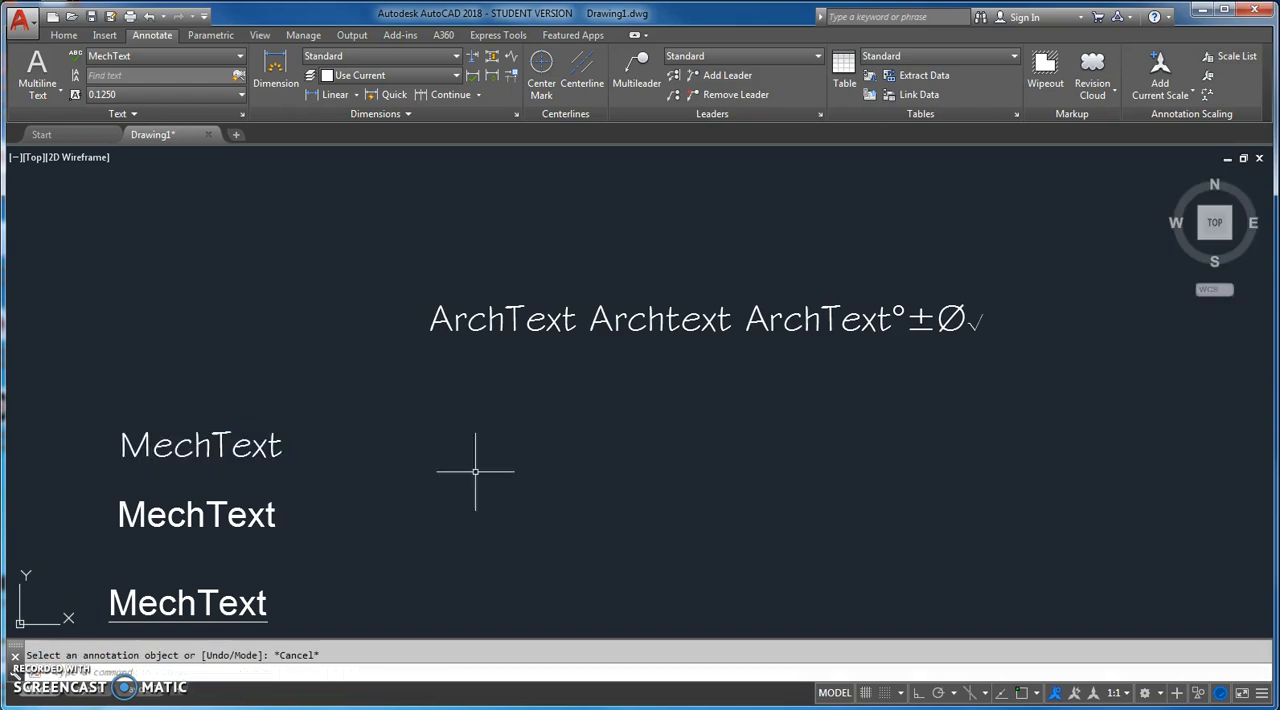
# Step: Open the middle MechText line for editing and leave the text edit command without changing the text
pyautogui.doubleClick(255, 517)
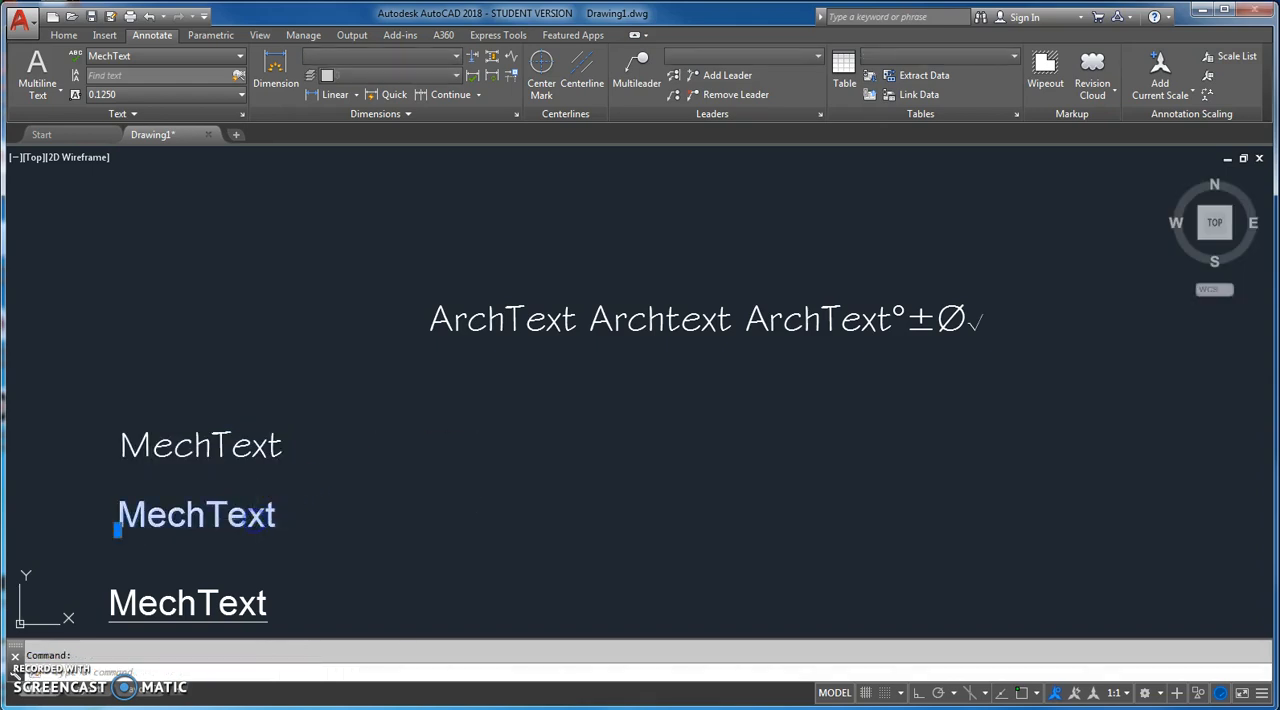
pyautogui.click(362, 524)
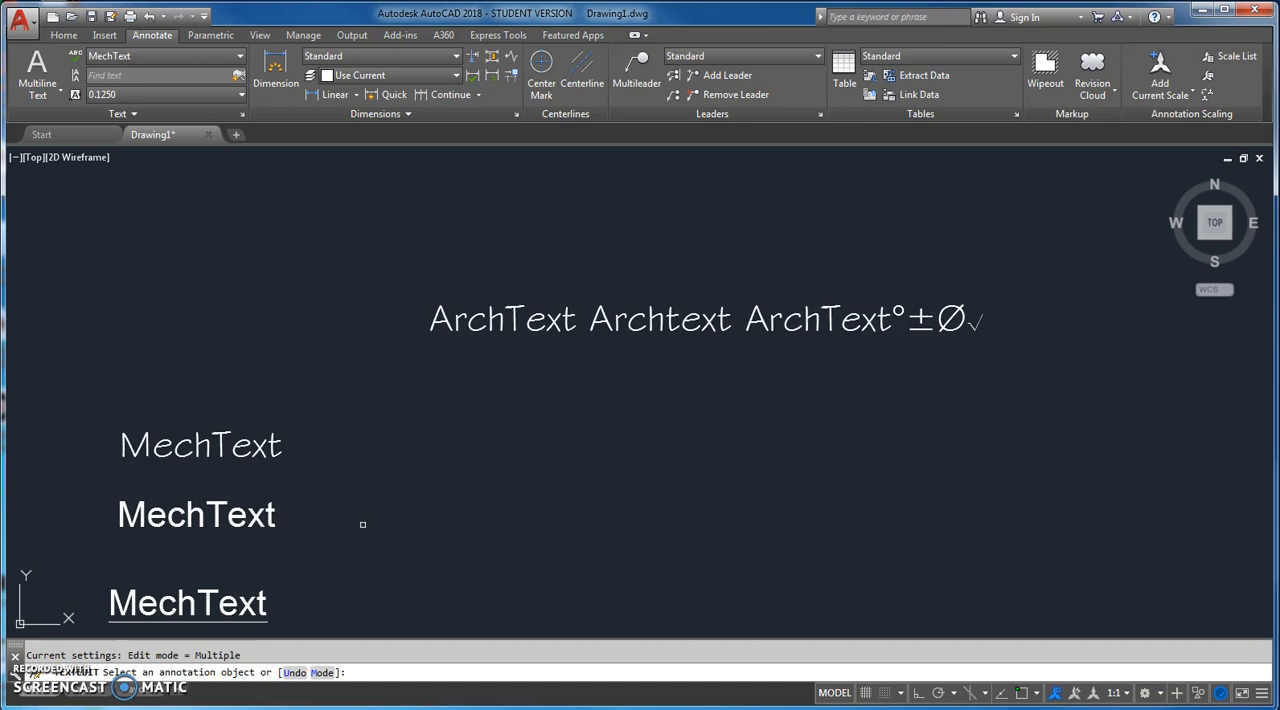
pyautogui.press('Escape')
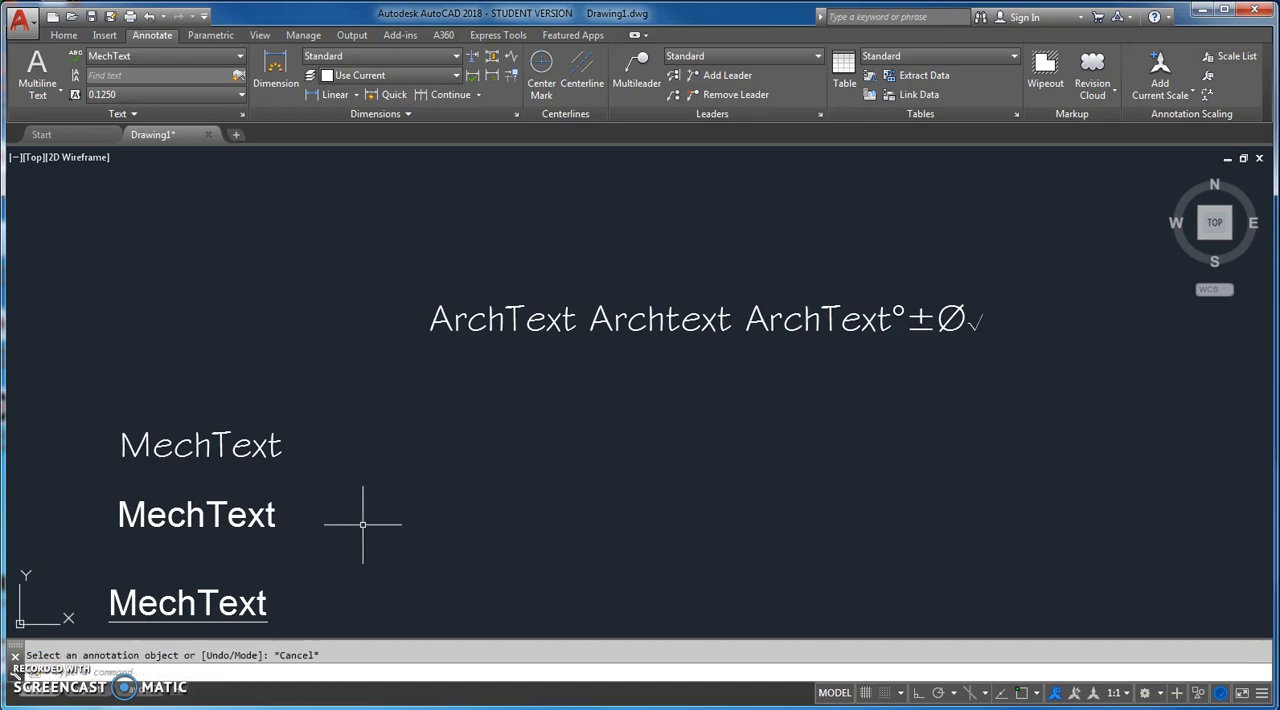